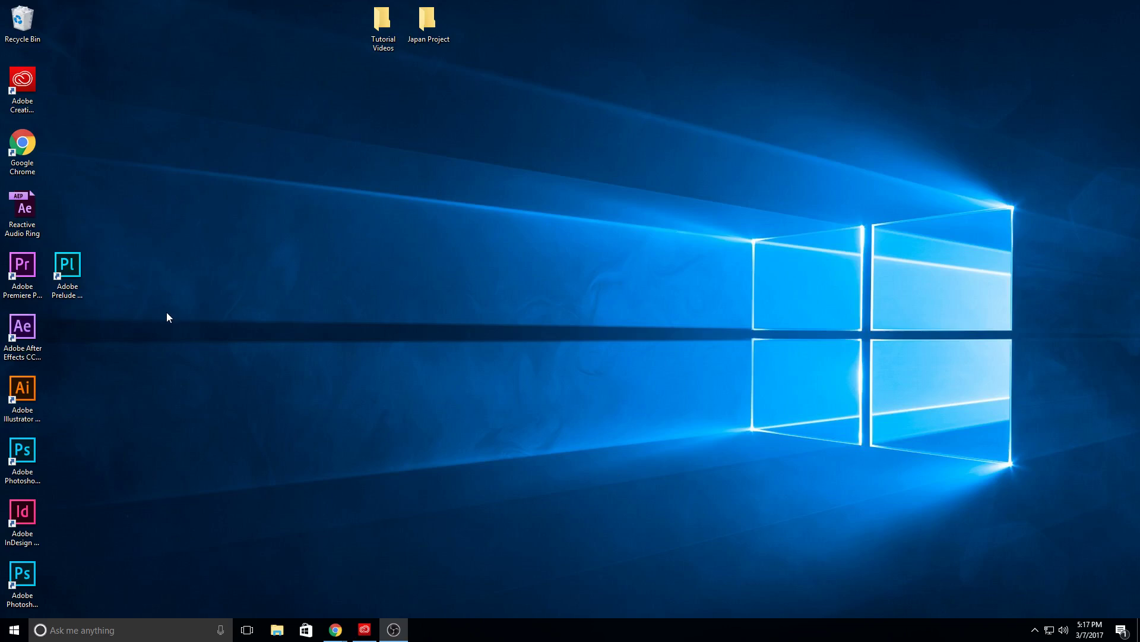
Step: Launch Adobe Prelude CC 2017 from the desktop
{"action": "left_click", "coordinate": [82, 272]}
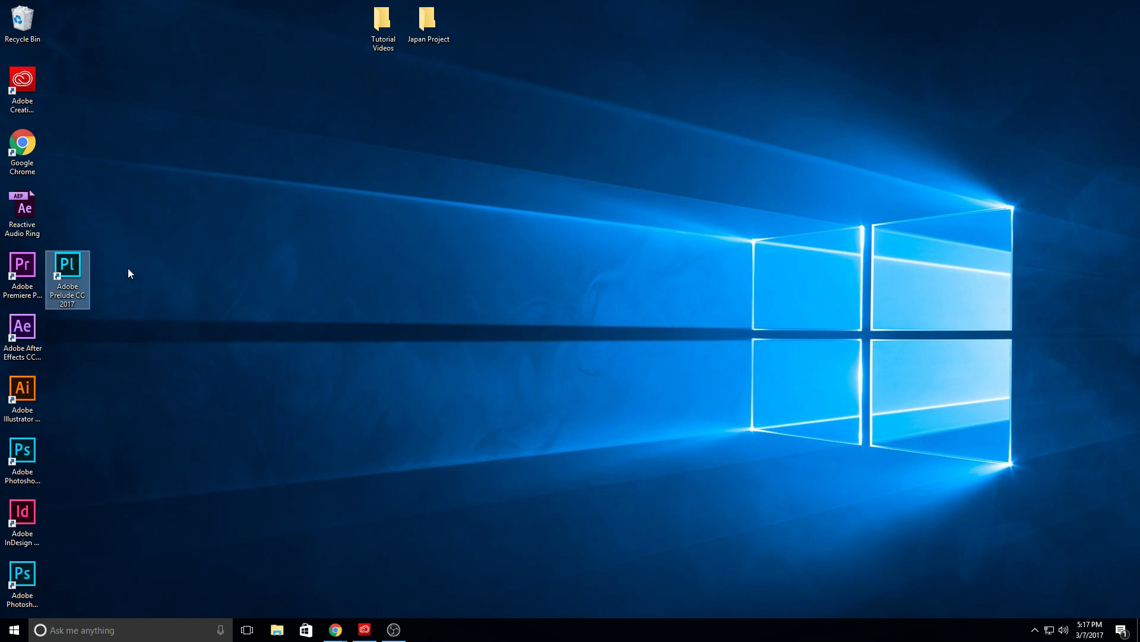
{"action": "left_click", "coordinate": [6, 273]}
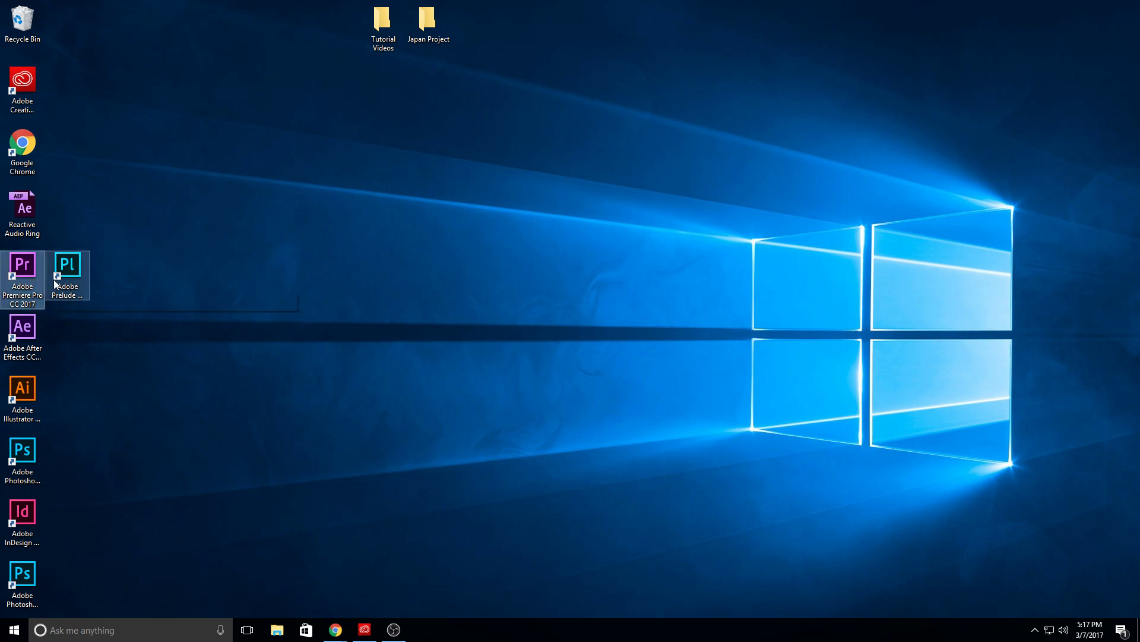
{"action": "left_click", "coordinate": [55, 281]}
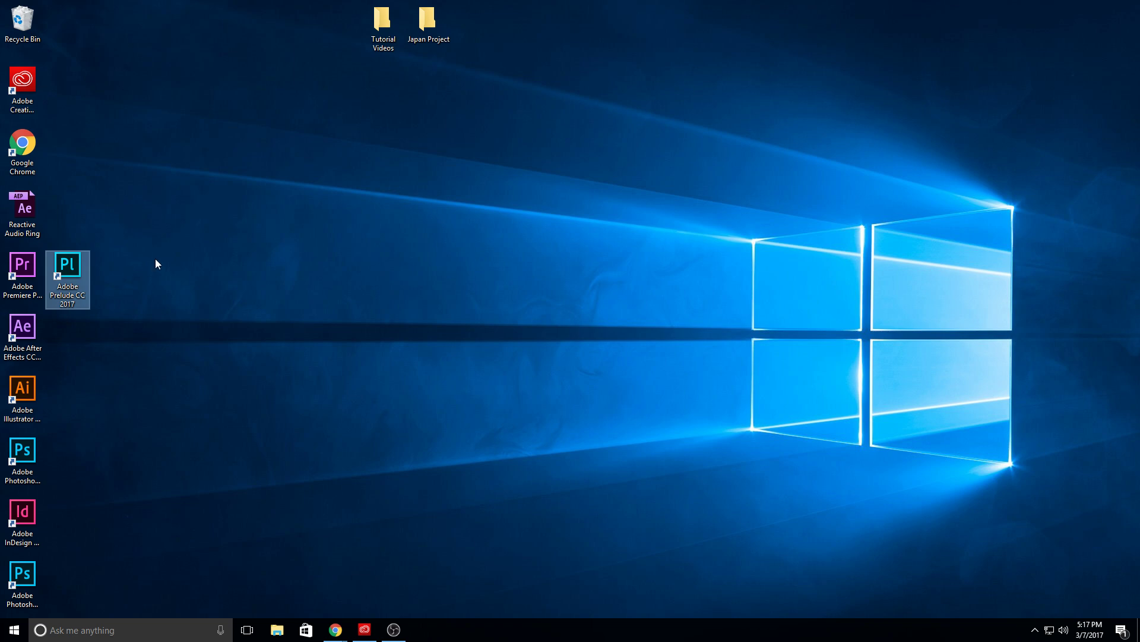
{"action": "double_click", "coordinate": [78, 274]}
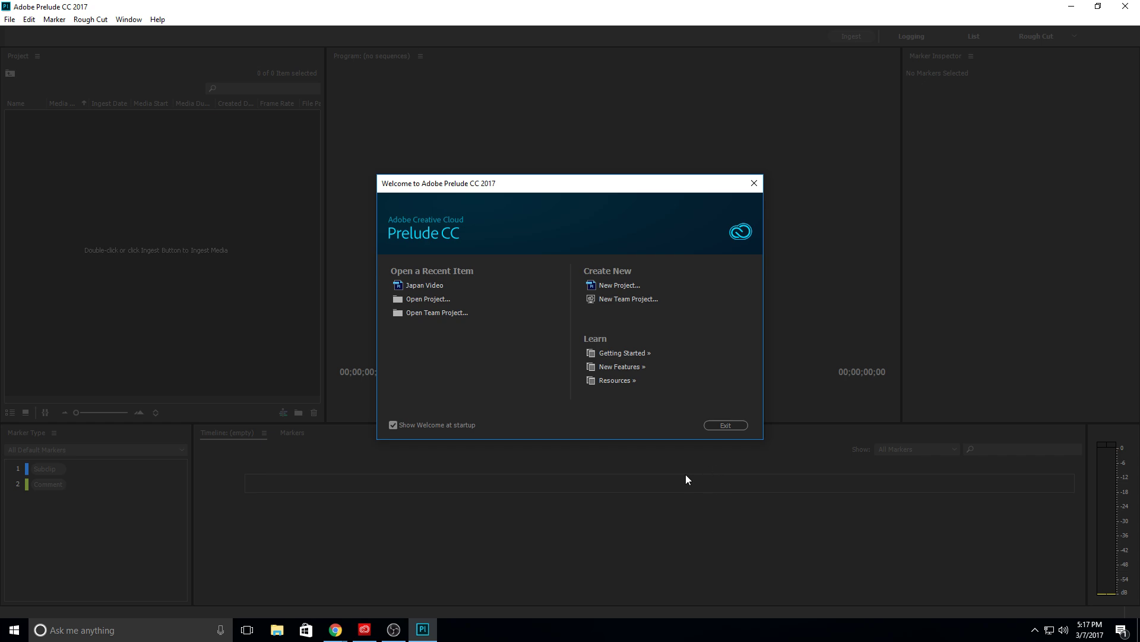
Step: Create a new project named Japan Video in the Projects folder, replacing the existing file of that name
{"action": "left_click", "coordinate": [631, 287]}
{"action": "left_click", "coordinate": [186, 108]}
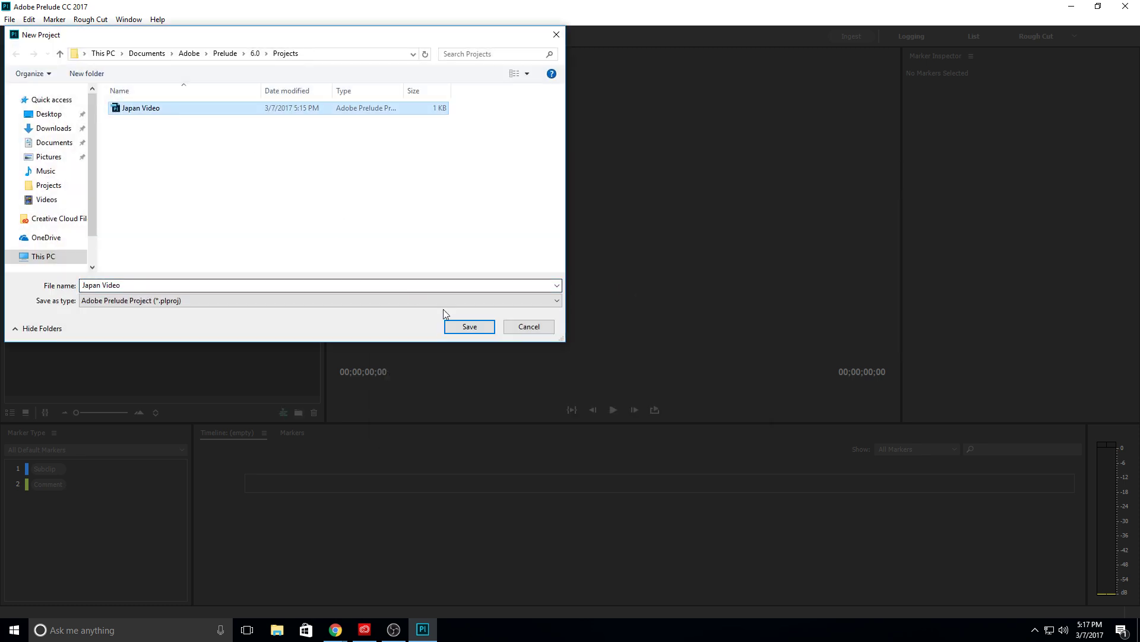
{"action": "left_click", "coordinate": [468, 328]}
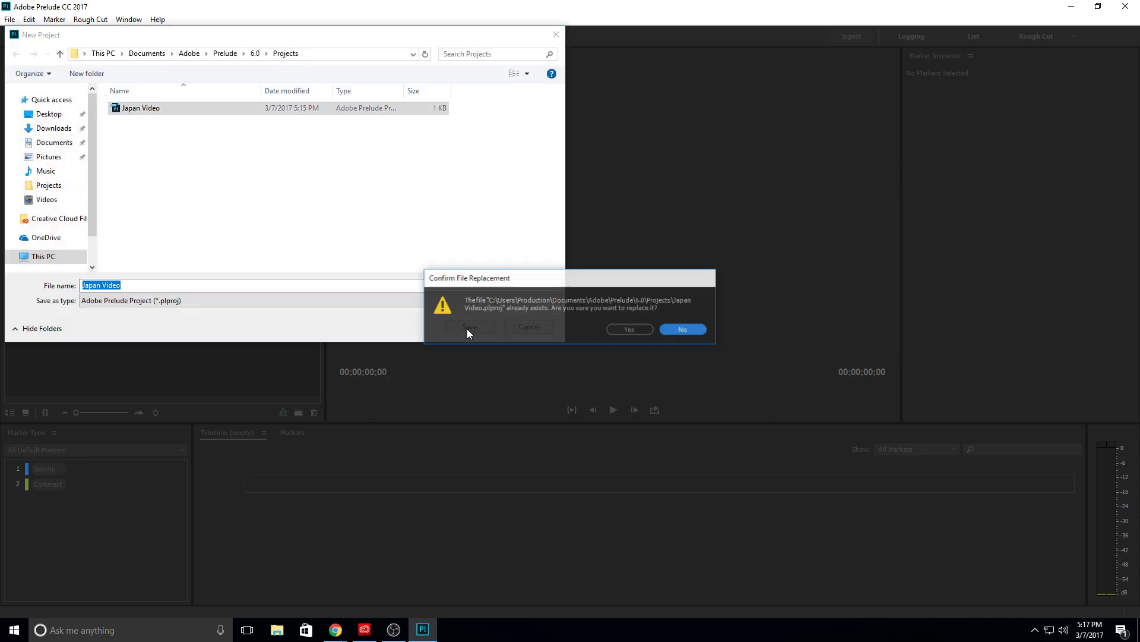
{"action": "left_click", "coordinate": [620, 332]}
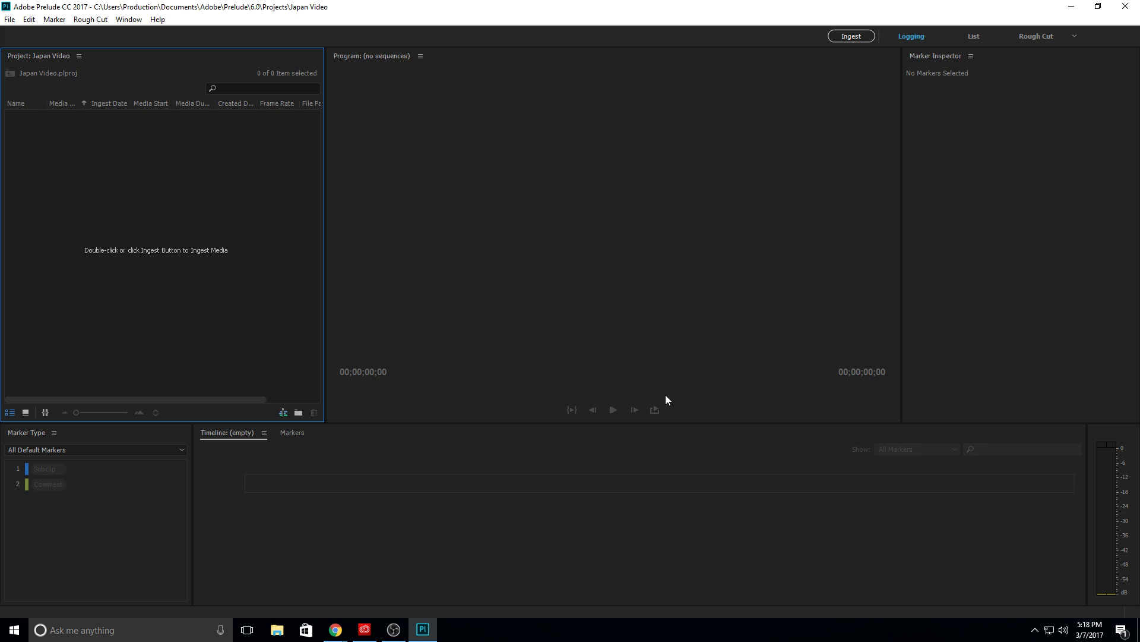
Step: Start ingesting media into the empty project and look through the video clips in the footage folder
{"action": "double_click", "coordinate": [260, 269]}
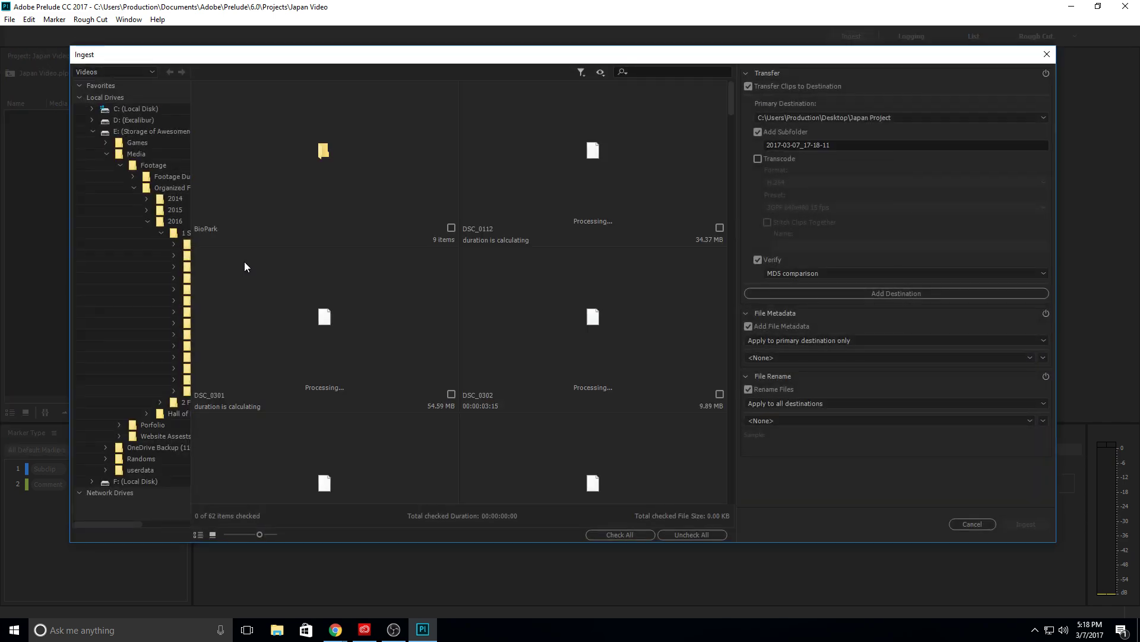
{"action": "scroll", "coordinate": [400, 284], "scroll_direction": "down", "scroll_amount": 1}
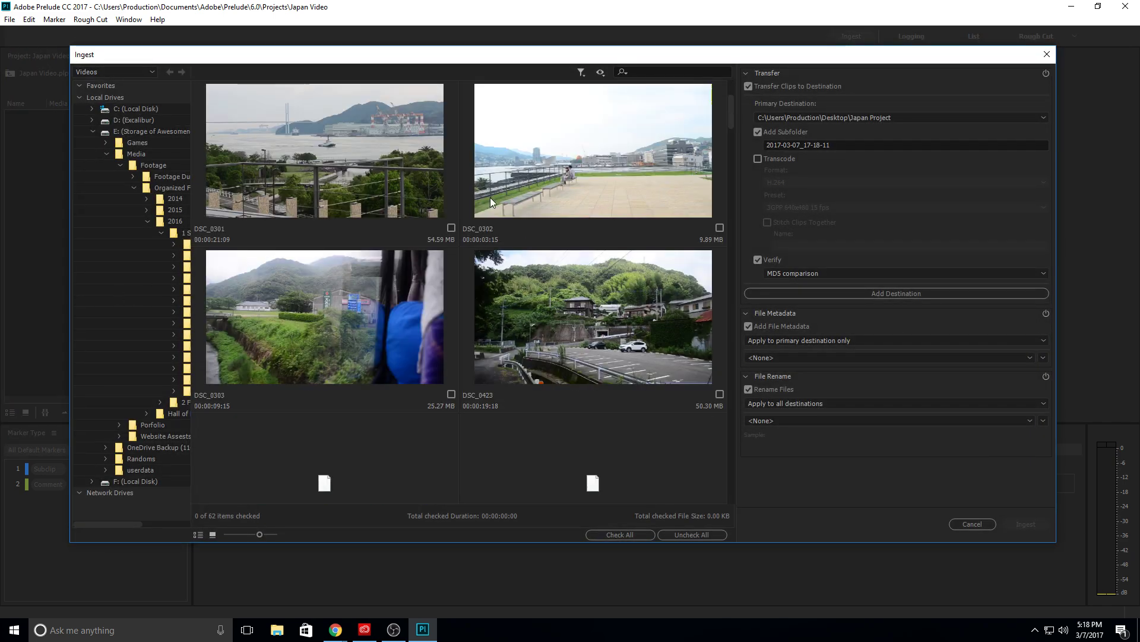
{"action": "scroll", "coordinate": [300, 265], "scroll_direction": "down", "scroll_amount": 1}
{"action": "scroll", "coordinate": [371, 315], "scroll_direction": "up", "scroll_amount": 1}
{"action": "scroll", "coordinate": [479, 299], "scroll_direction": "up", "scroll_amount": 1}
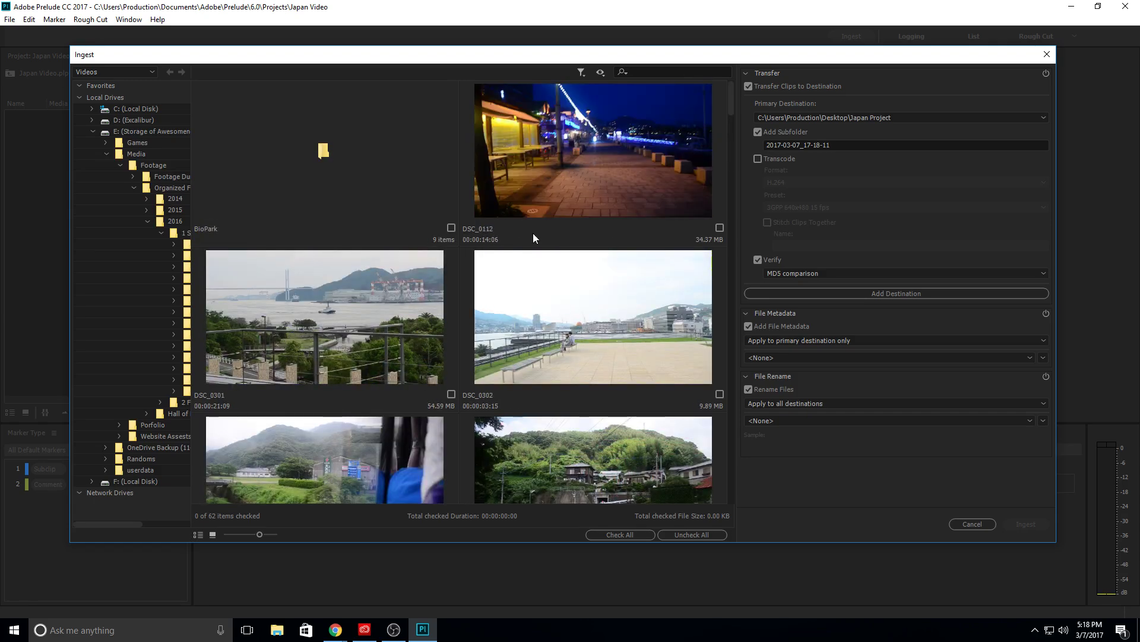
{"action": "scroll", "coordinate": [472, 245], "scroll_direction": "down", "scroll_amount": 5}
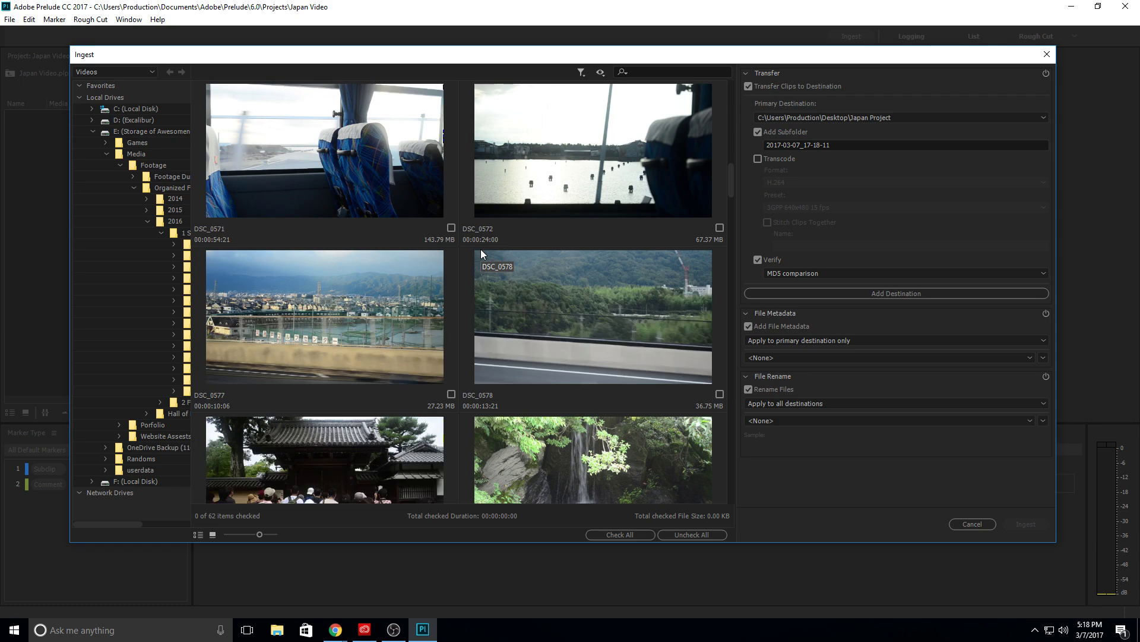
{"action": "scroll", "coordinate": [485, 237], "scroll_direction": "up", "scroll_amount": 5}
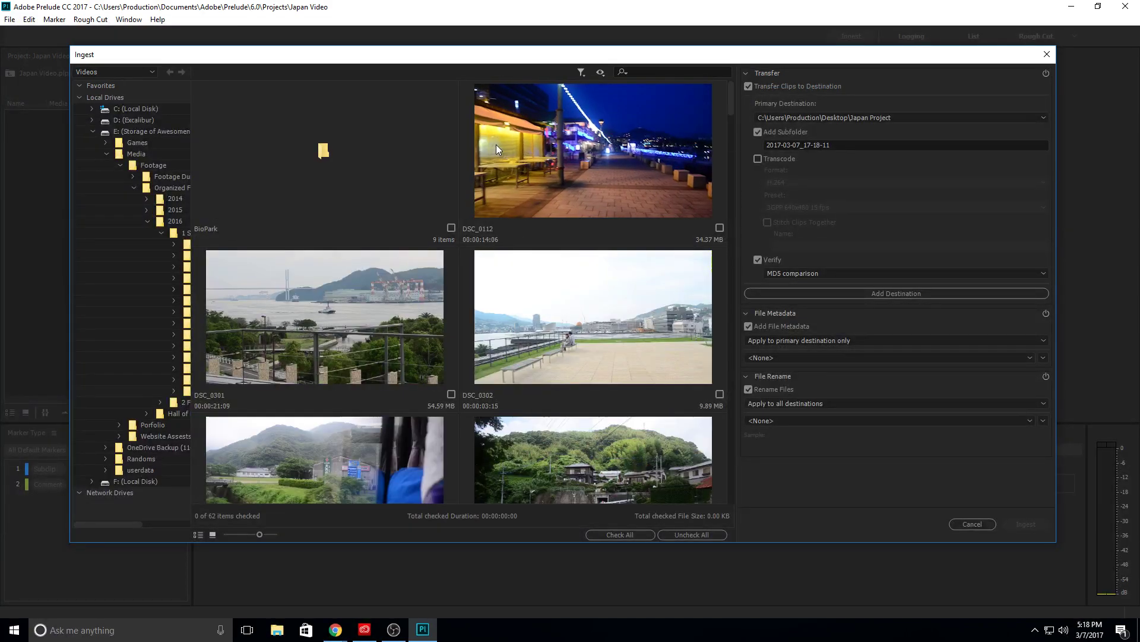
{"action": "scroll", "coordinate": [475, 349], "scroll_direction": "down", "scroll_amount": 1}
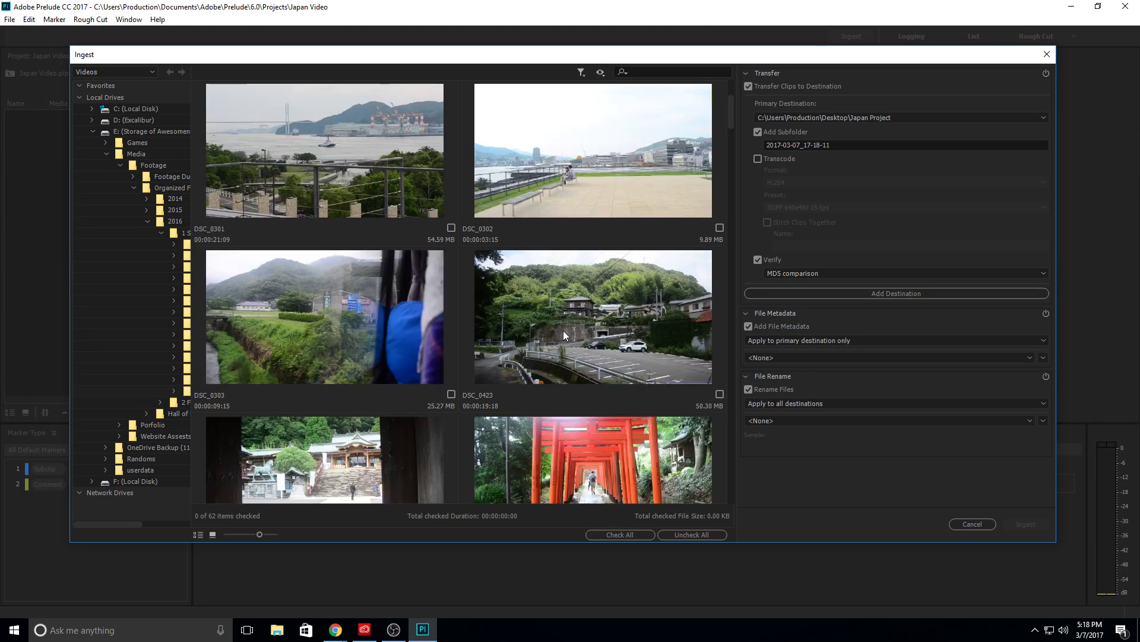
{"action": "scroll", "coordinate": [532, 322], "scroll_direction": "up", "scroll_amount": 1}
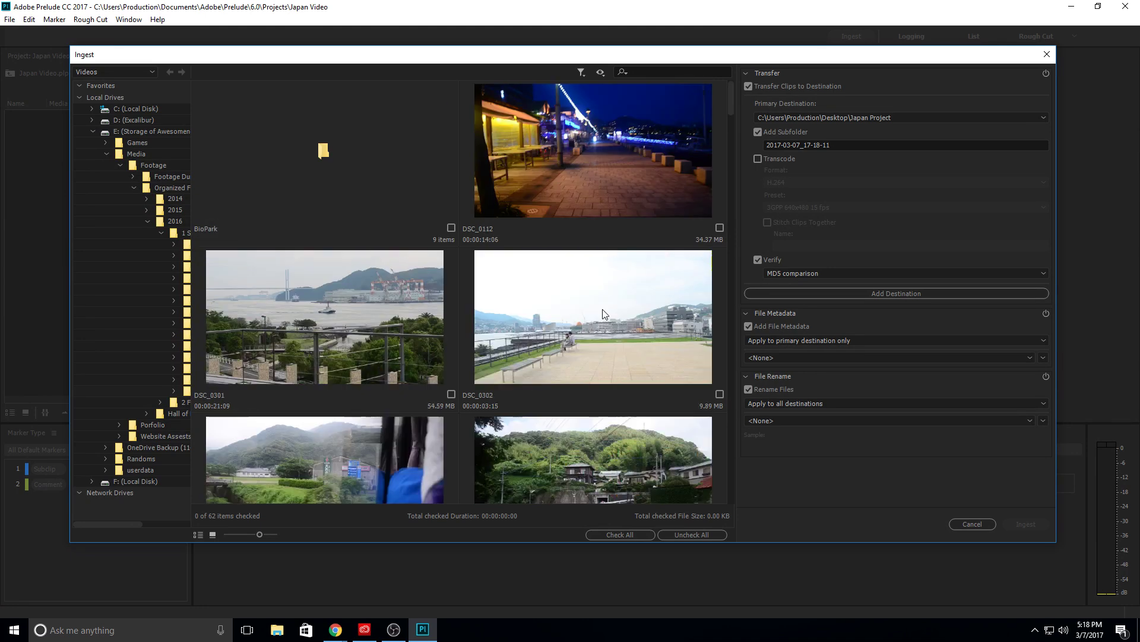
{"action": "scroll", "coordinate": [331, 327], "scroll_direction": "down", "scroll_amount": 1}
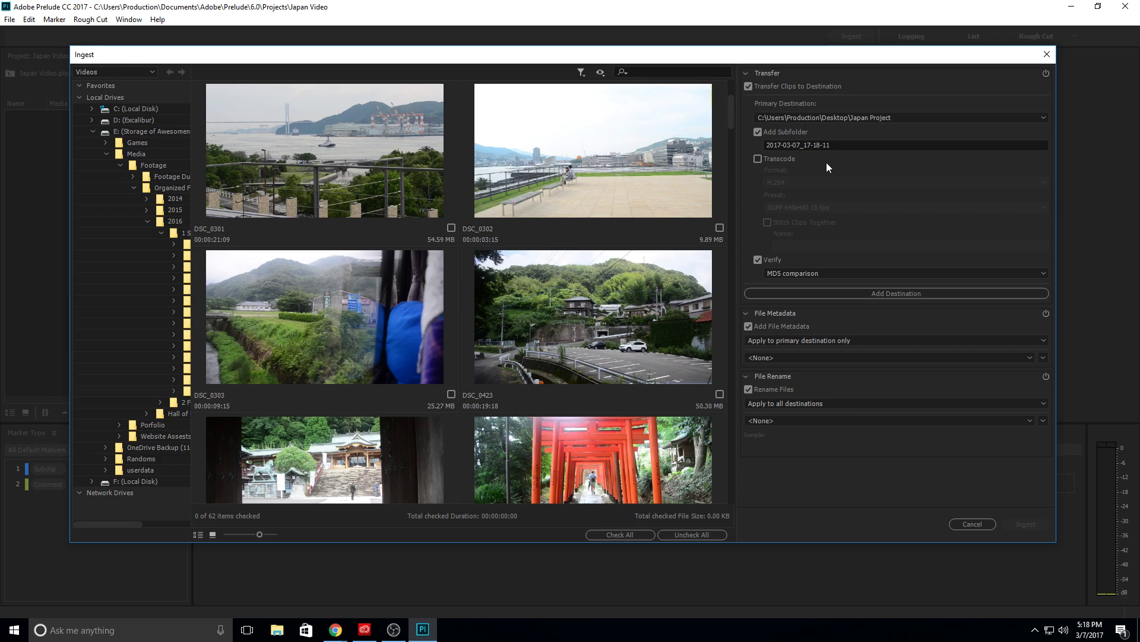
{"action": "scroll", "coordinate": [610, 192], "scroll_direction": "down", "scroll_amount": 10}
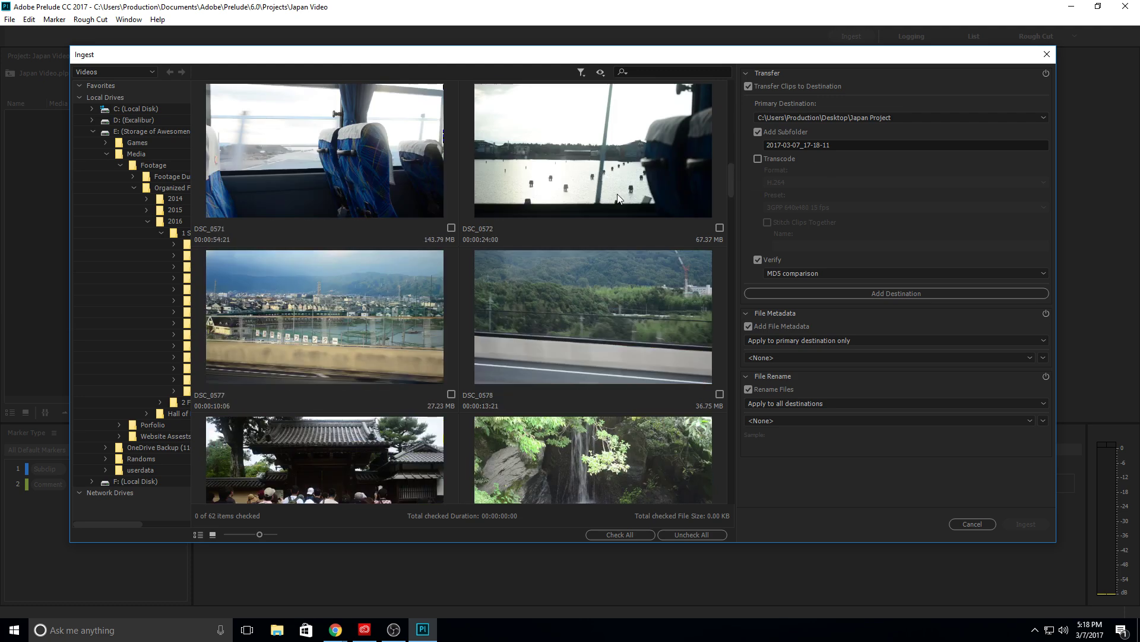
{"action": "scroll", "coordinate": [586, 259], "scroll_direction": "up", "scroll_amount": 10}
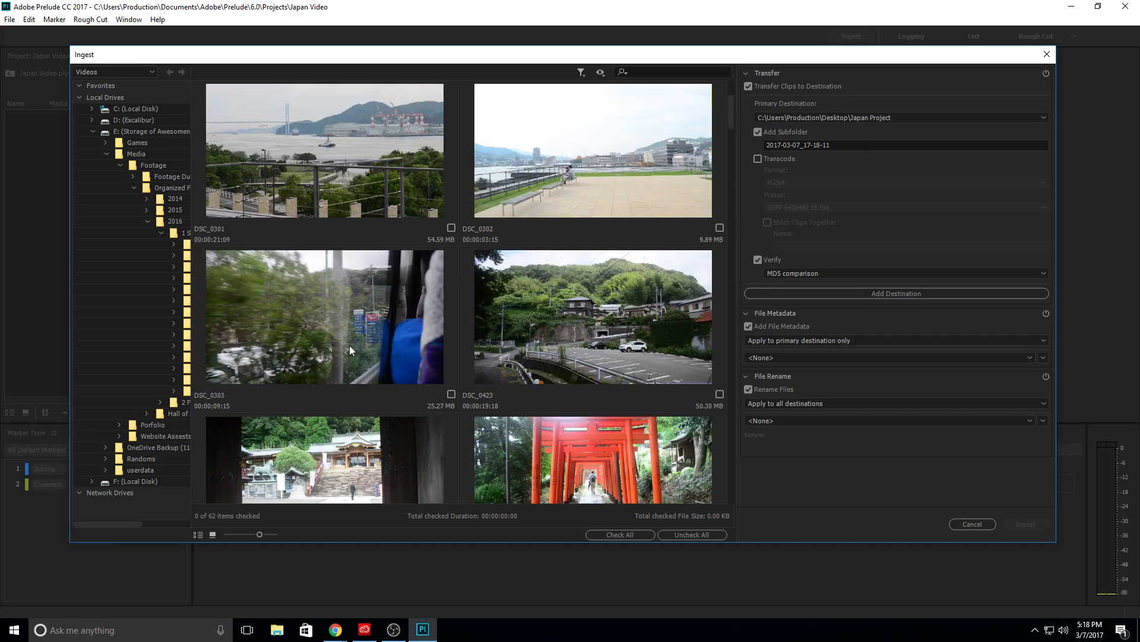
Step: Mark the clips DSC_0303, DSC_0554, DSC_0555, DSC_0571, DSC_0572, DSC_0577 and DSC_0578 for ingest
{"action": "left_click", "coordinate": [451, 394]}
{"action": "scroll", "coordinate": [448, 395], "scroll_direction": "down", "scroll_amount": 3}
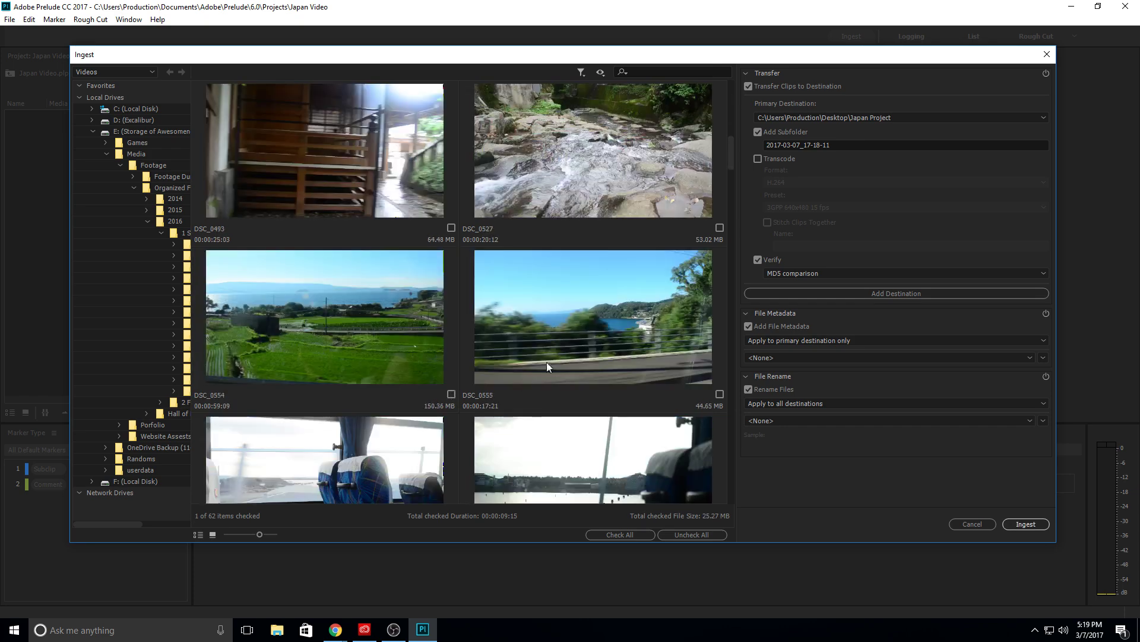
{"action": "left_click", "coordinate": [719, 394]}
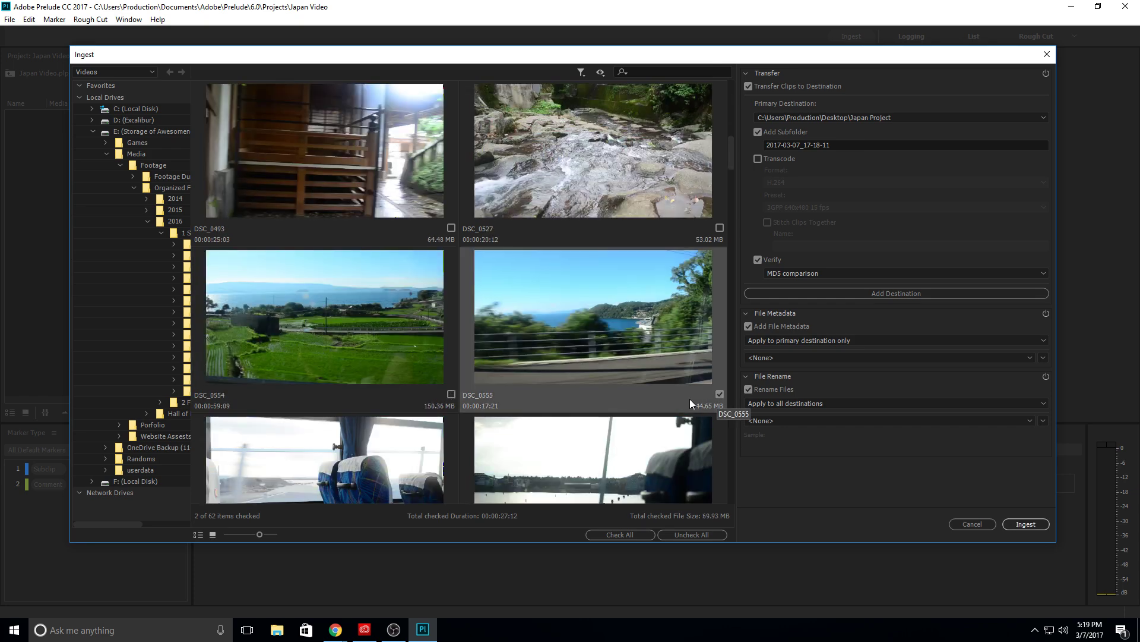
{"action": "left_click", "coordinate": [451, 394]}
{"action": "scroll", "coordinate": [451, 393], "scroll_direction": "down", "scroll_amount": 1}
{"action": "left_click", "coordinate": [451, 394]}
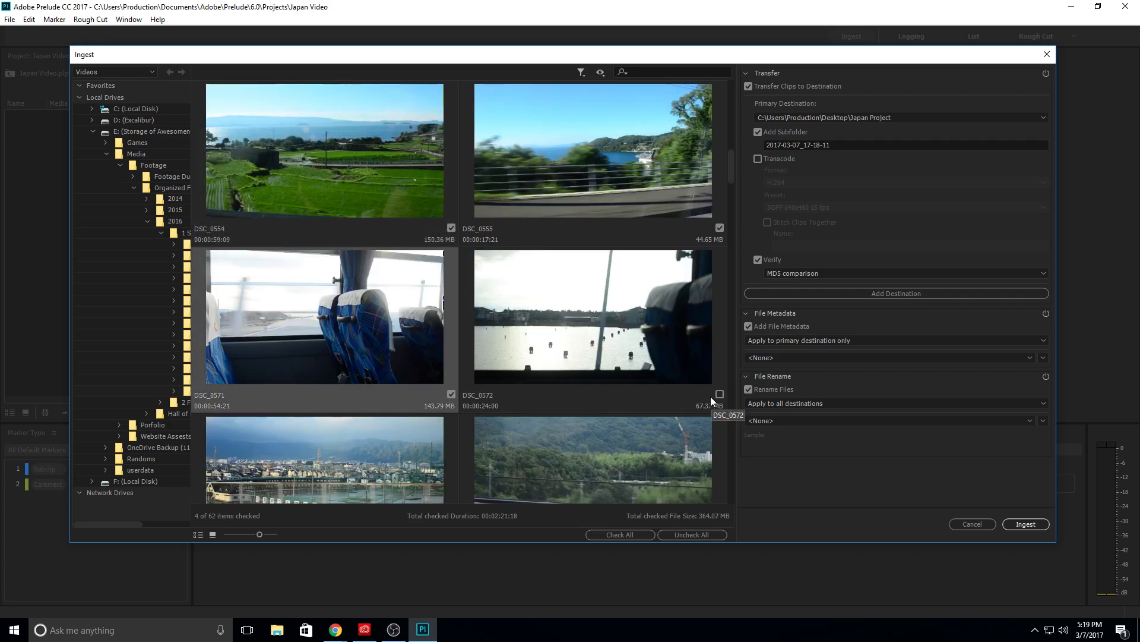
{"action": "left_click", "coordinate": [718, 393]}
{"action": "scroll", "coordinate": [385, 317], "scroll_direction": "down", "scroll_amount": 2}
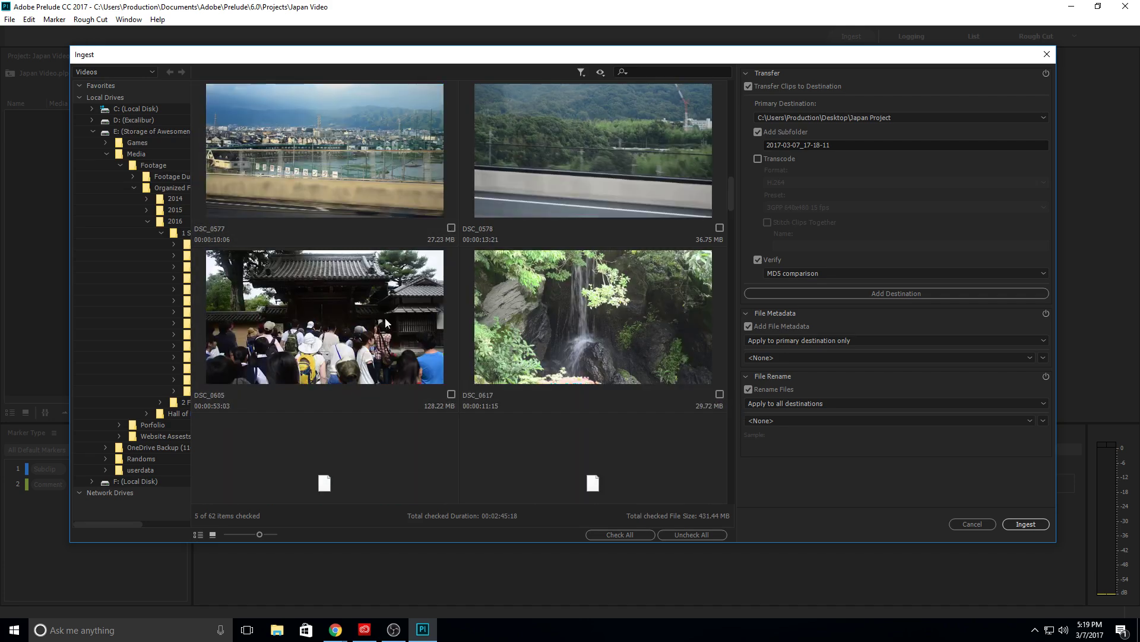
{"action": "left_click", "coordinate": [451, 228]}
{"action": "left_click", "coordinate": [720, 227]}
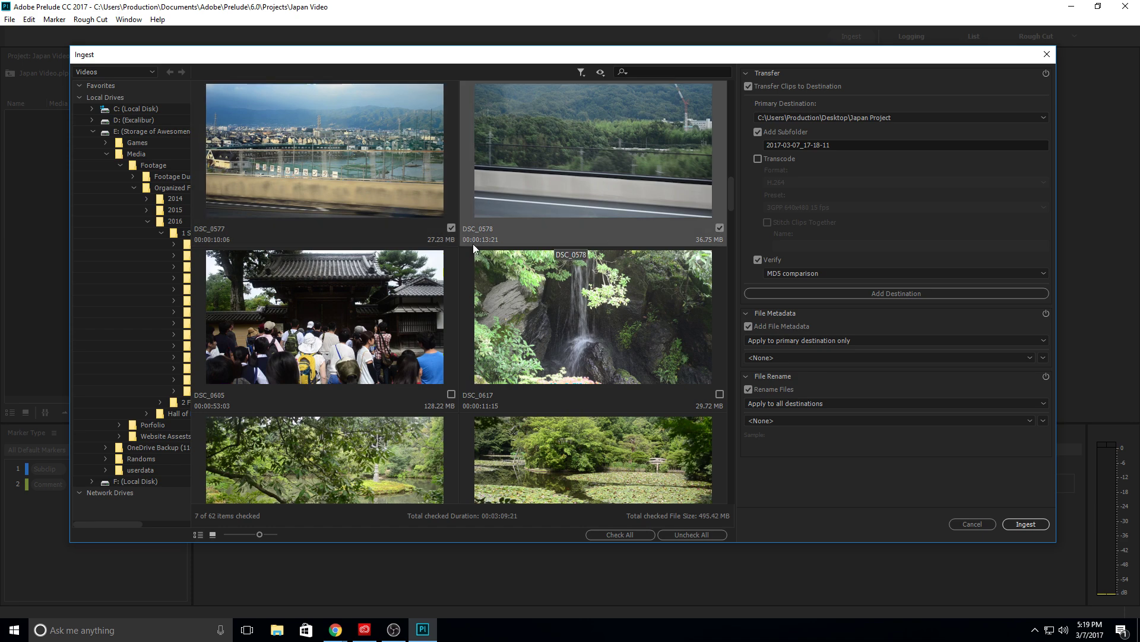
{"action": "scroll", "coordinate": [425, 268], "scroll_direction": "up", "scroll_amount": 2}
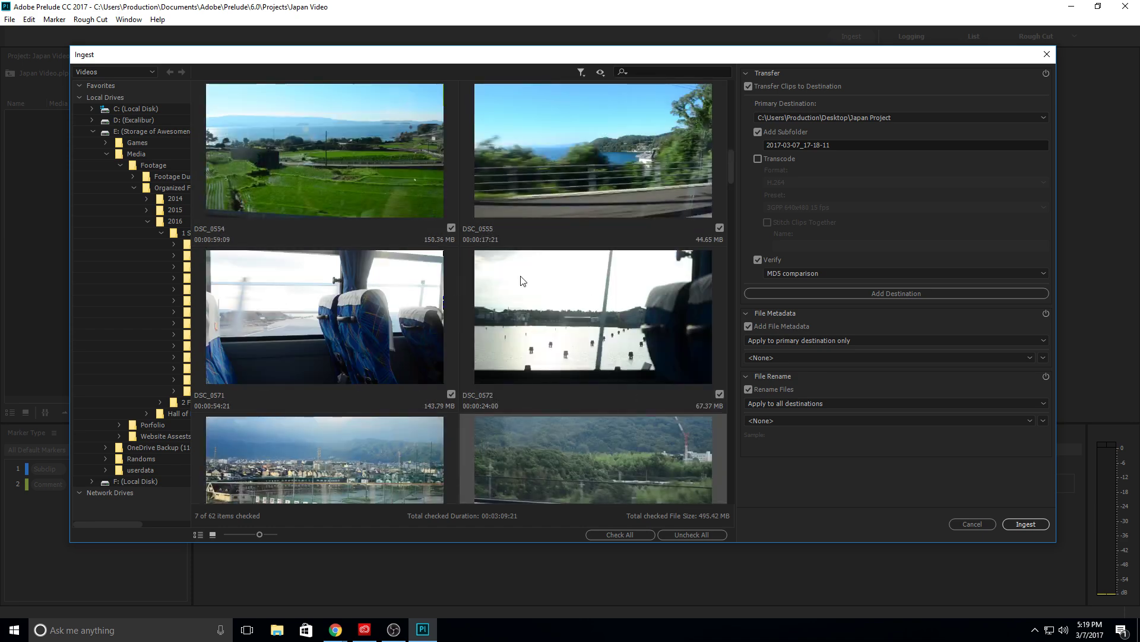
{"action": "scroll", "coordinate": [521, 280], "scroll_direction": "up", "scroll_amount": 1}
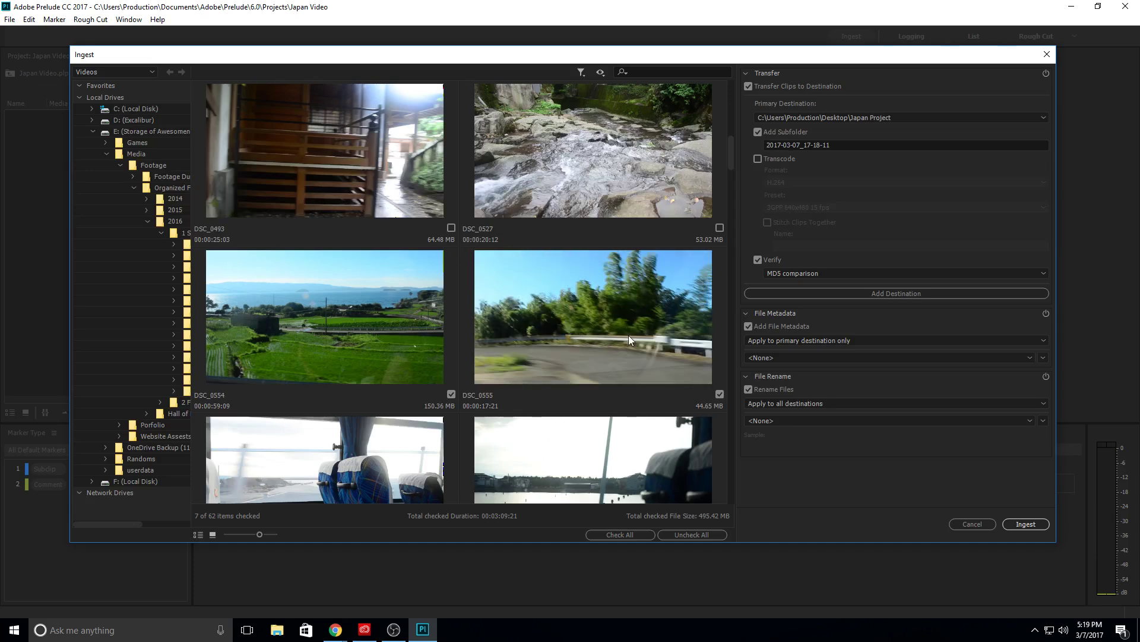
{"action": "scroll", "coordinate": [611, 336], "scroll_direction": "up", "scroll_amount": 3}
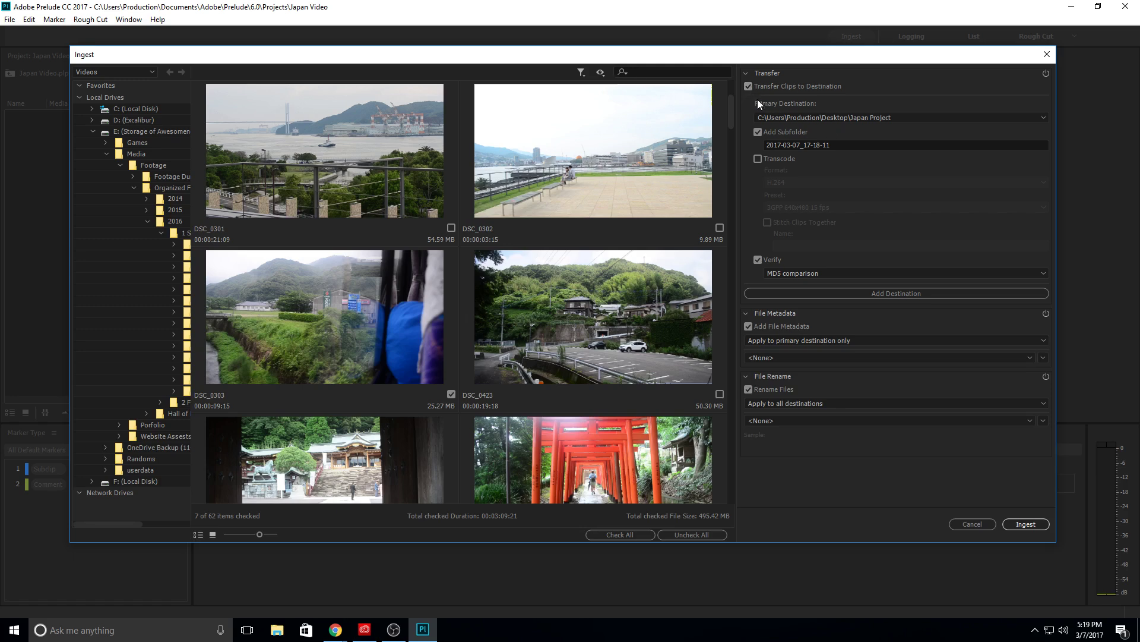
Step: Set the primary transfer destination to the Japan Project folder on the Desktop
{"action": "left_click", "coordinate": [1033, 117]}
{"action": "left_click", "coordinate": [838, 149]}
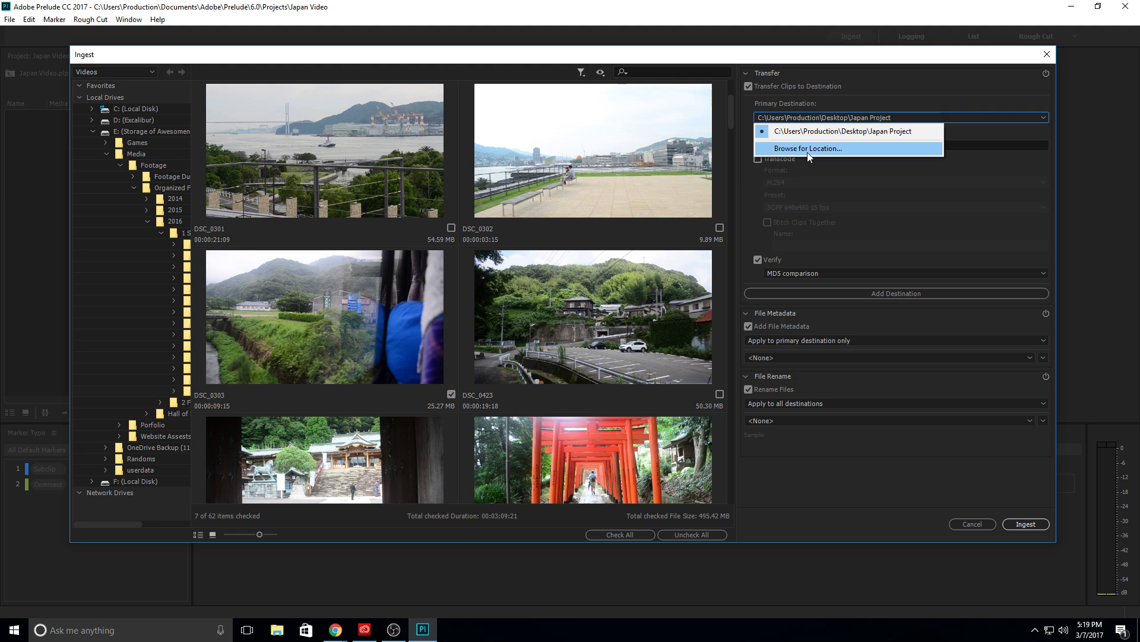
{"action": "left_click", "coordinate": [118, 152]}
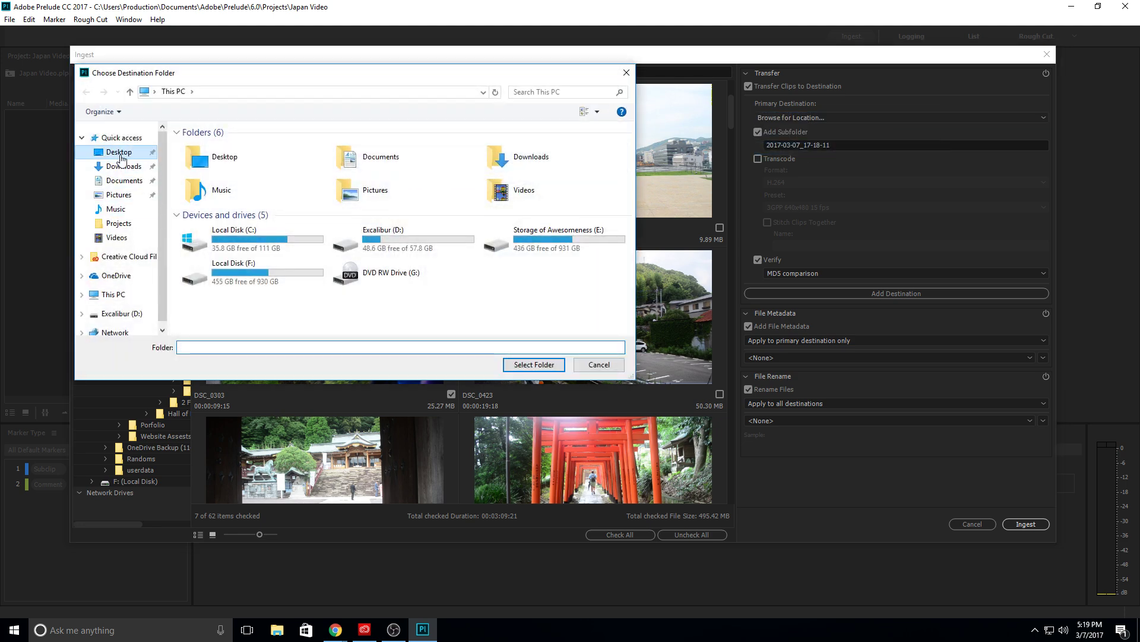
{"action": "double_click", "coordinate": [222, 159]}
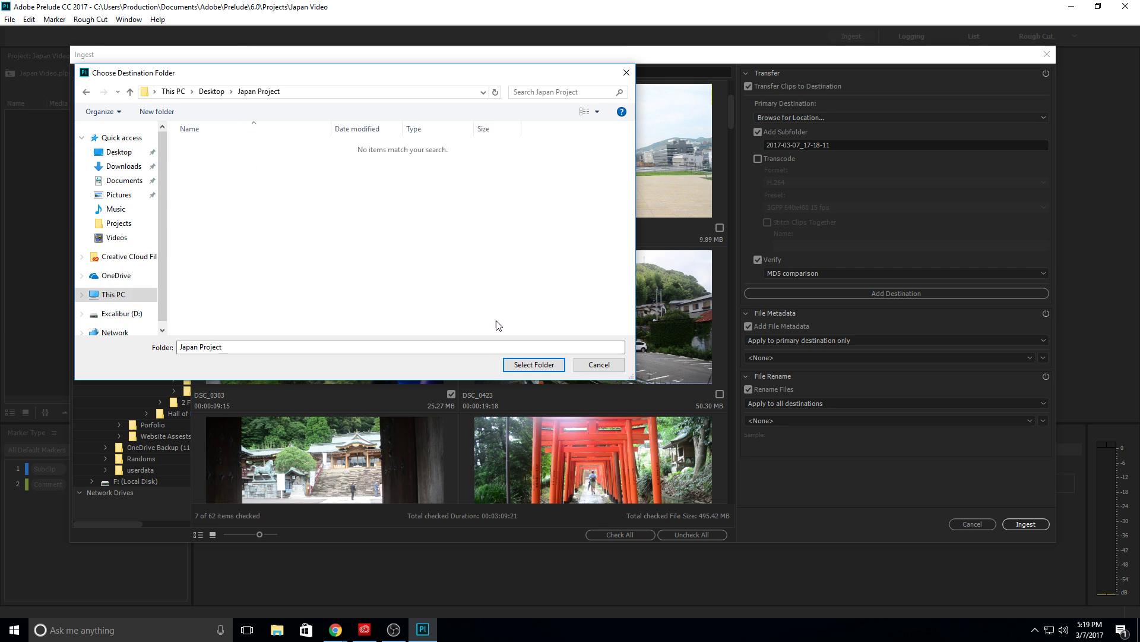
{"action": "left_click", "coordinate": [541, 362]}
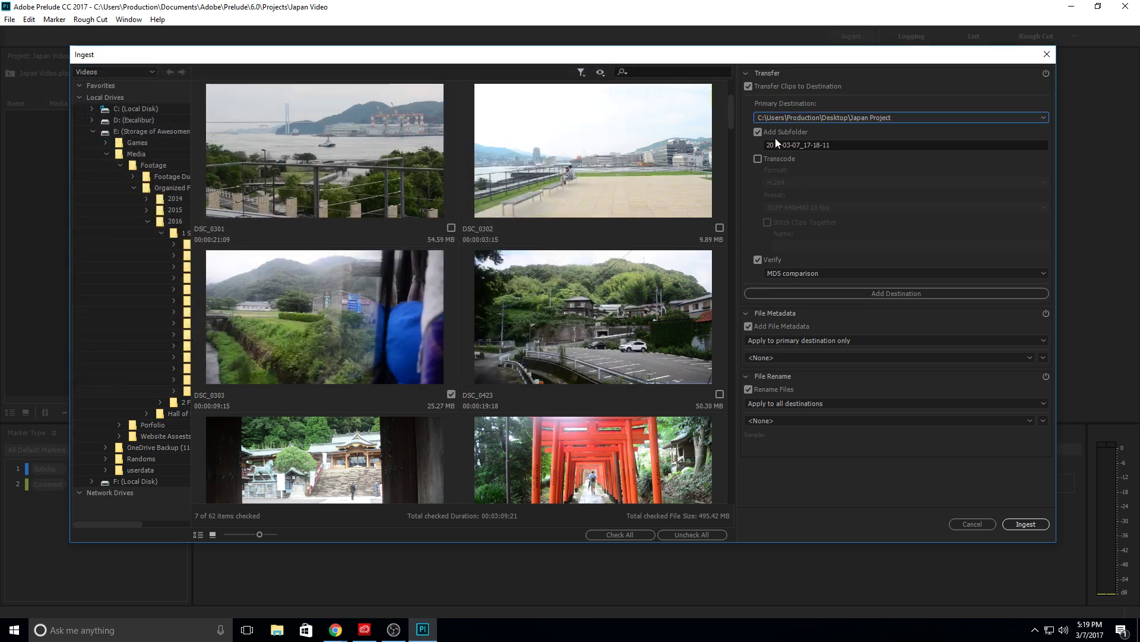
Step: Name the destination subfolder Bus
{"action": "left_click", "coordinate": [844, 145]}
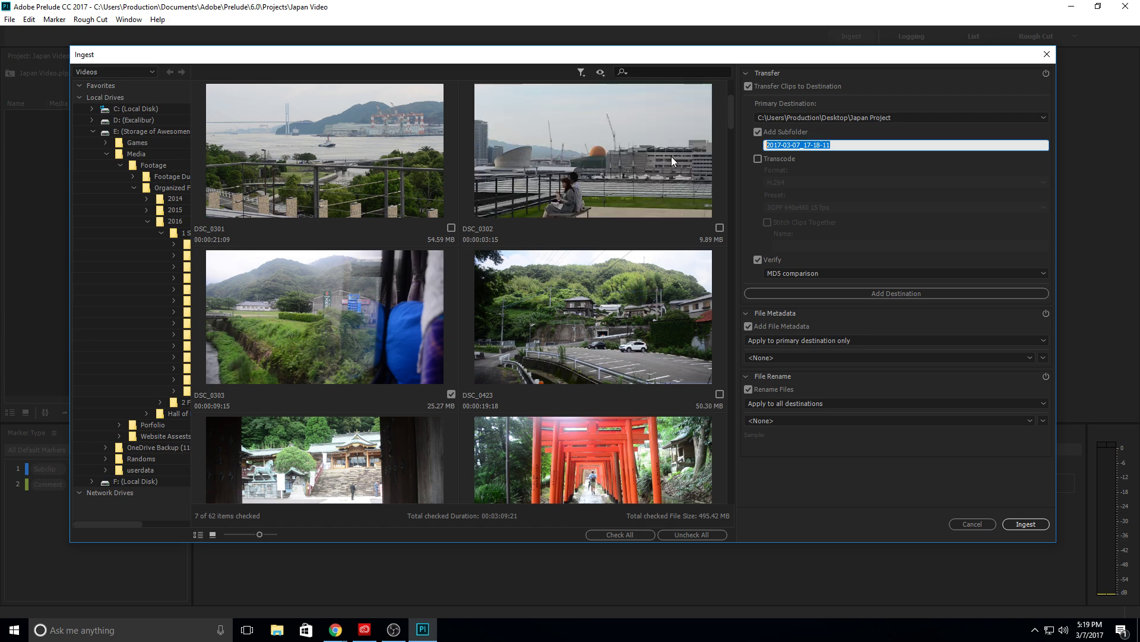
{"action": "type", "text": "Bus"}
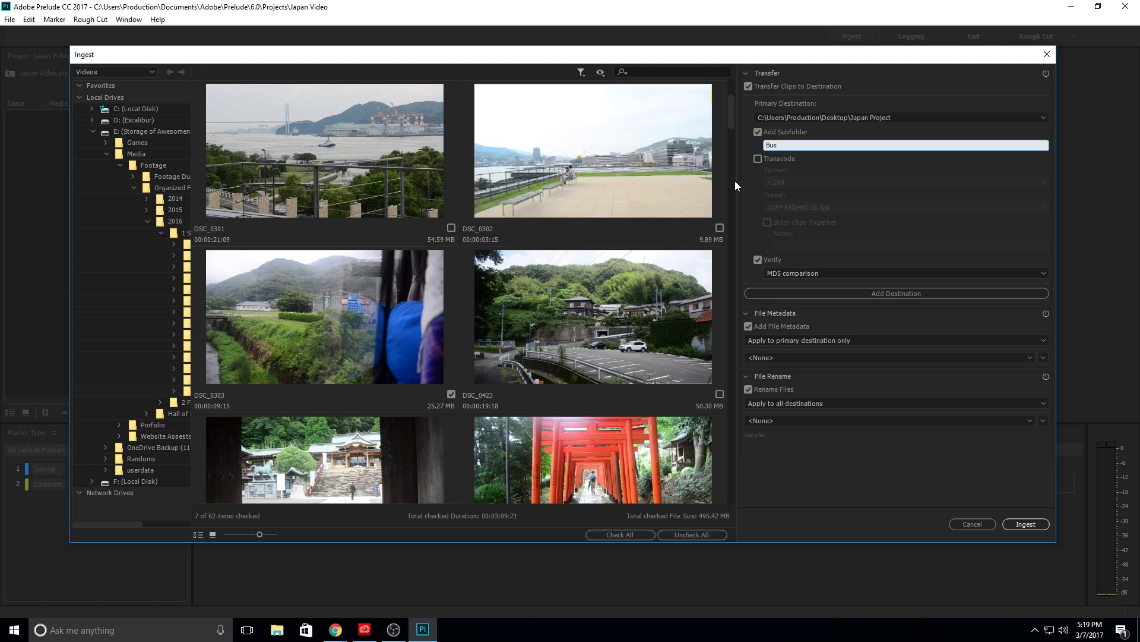
{"action": "key", "text": "Return"}
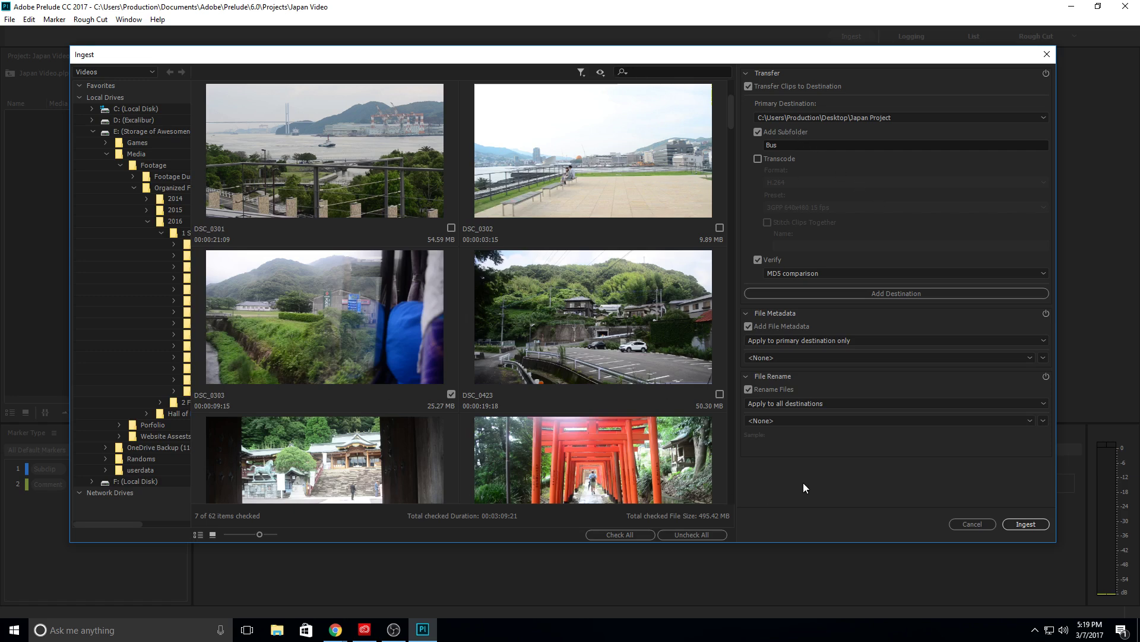
{"action": "left_click", "coordinate": [758, 159]}
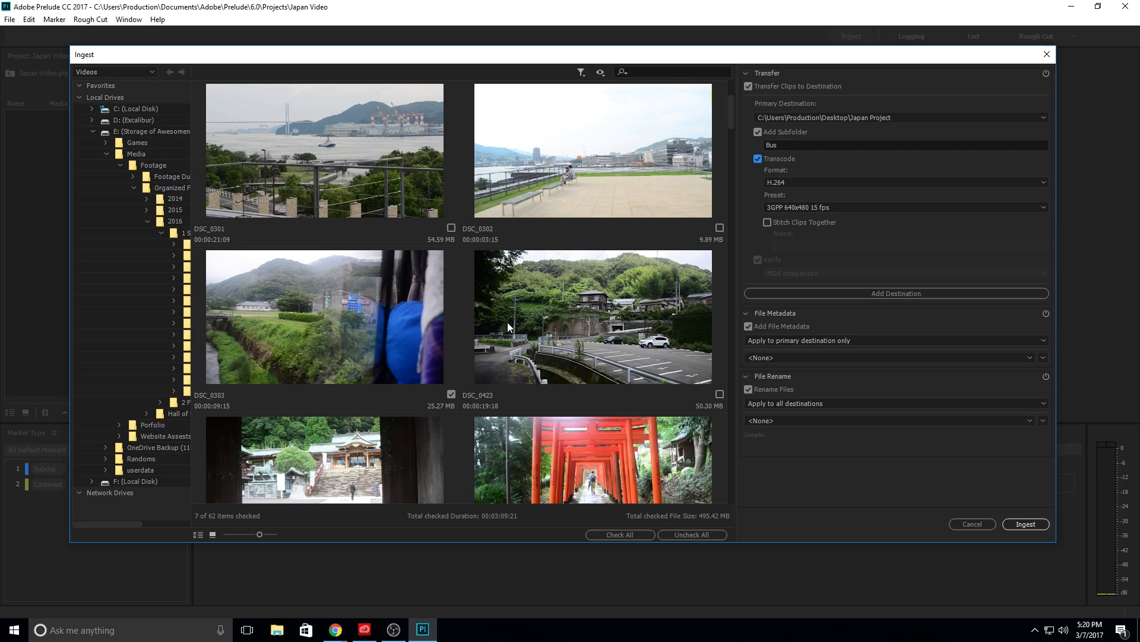
{"action": "left_click", "coordinate": [872, 179]}
{"action": "left_click", "coordinate": [875, 179]}
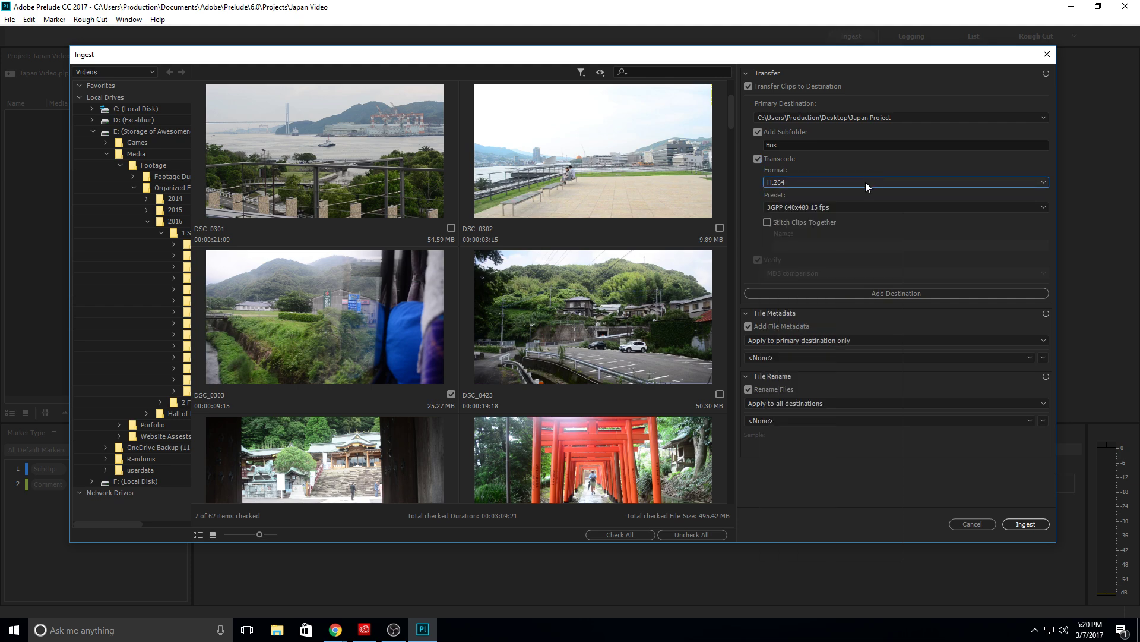
{"action": "left_click", "coordinate": [813, 180]}
{"action": "left_click", "coordinate": [981, 234]}
{"action": "left_click", "coordinate": [757, 158]}
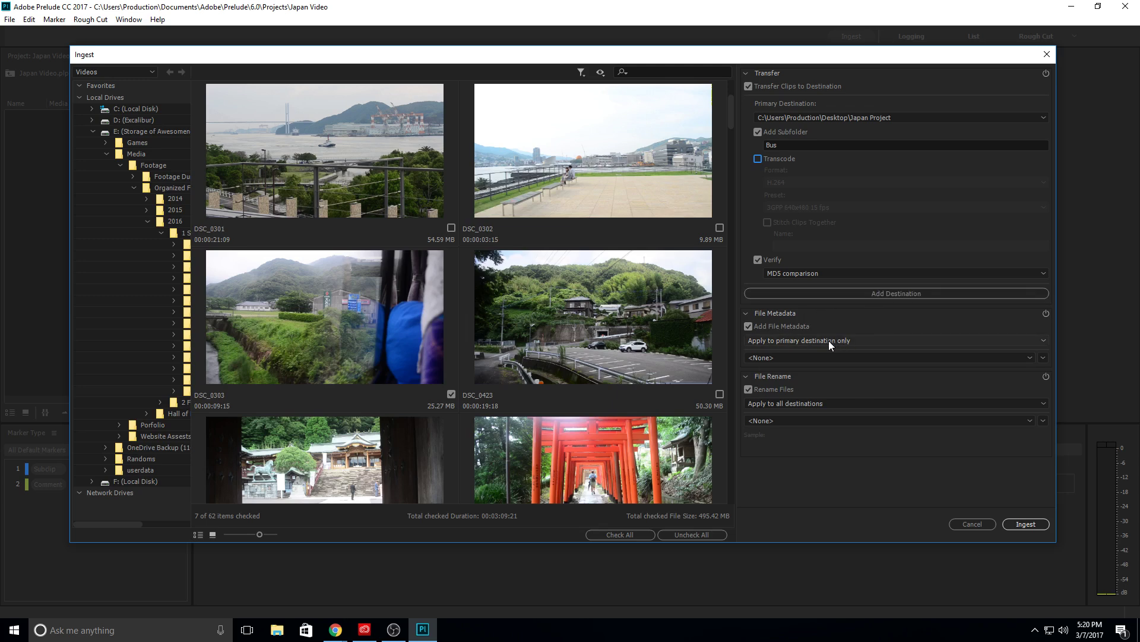
Step: Start a new file metadata preset for the clips being ingested
{"action": "left_click", "coordinate": [896, 357]}
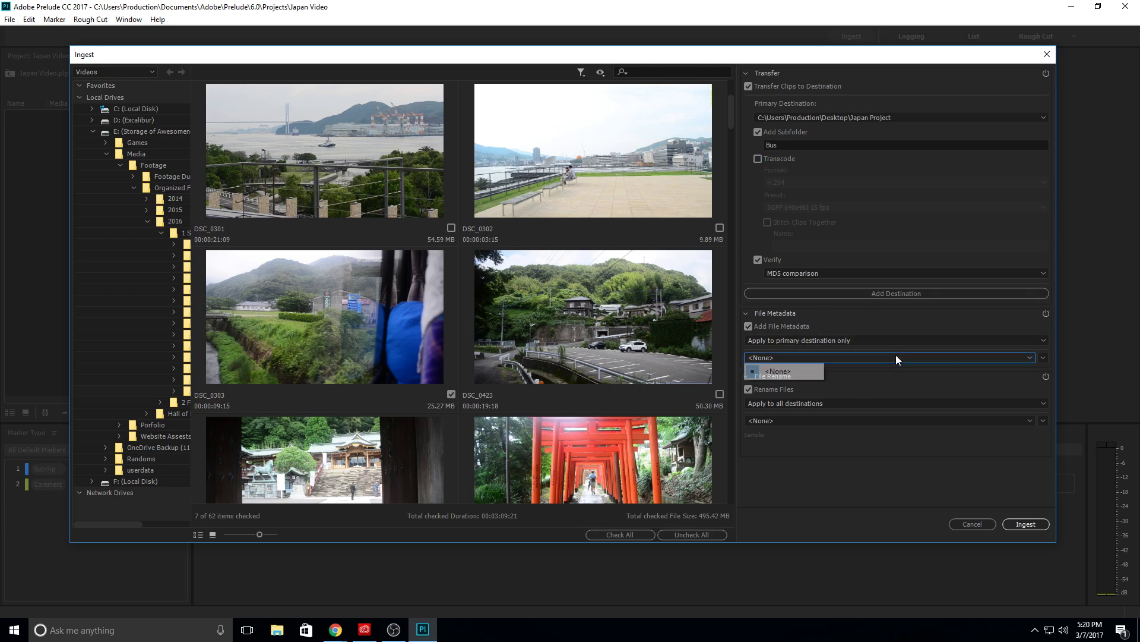
{"action": "left_click", "coordinate": [895, 357]}
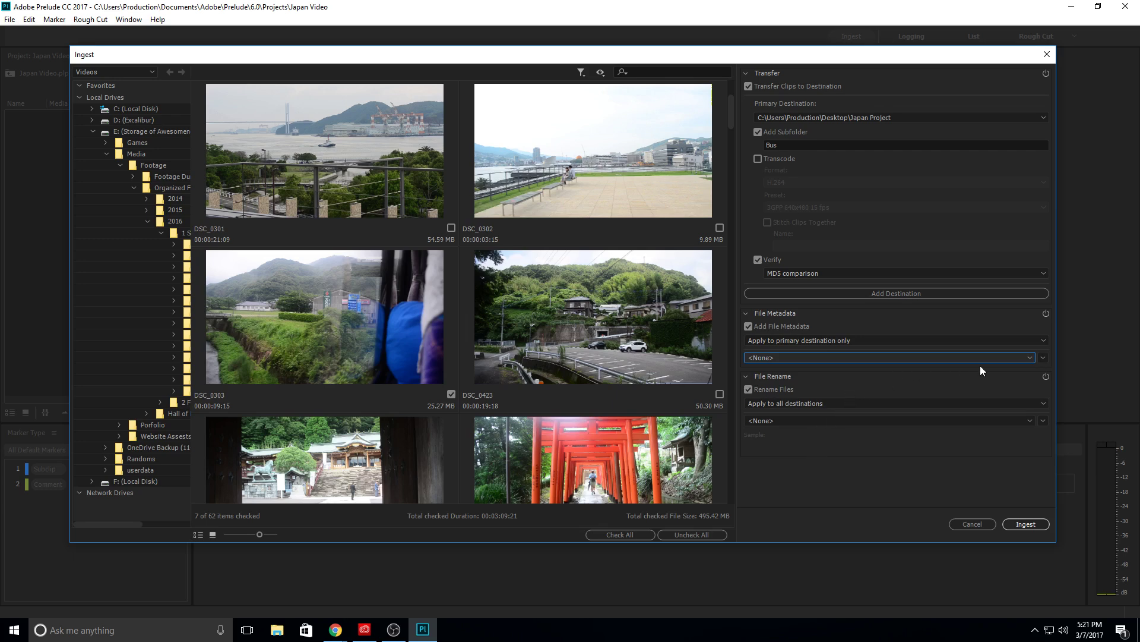
{"action": "left_click", "coordinate": [949, 357]}
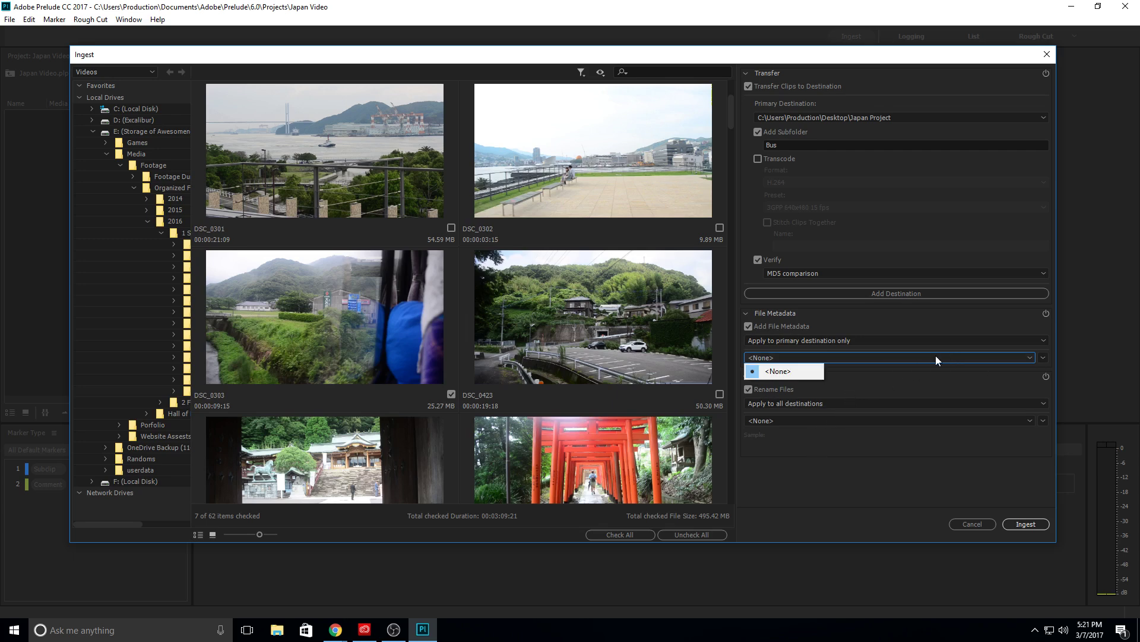
{"action": "left_click", "coordinate": [1043, 358]}
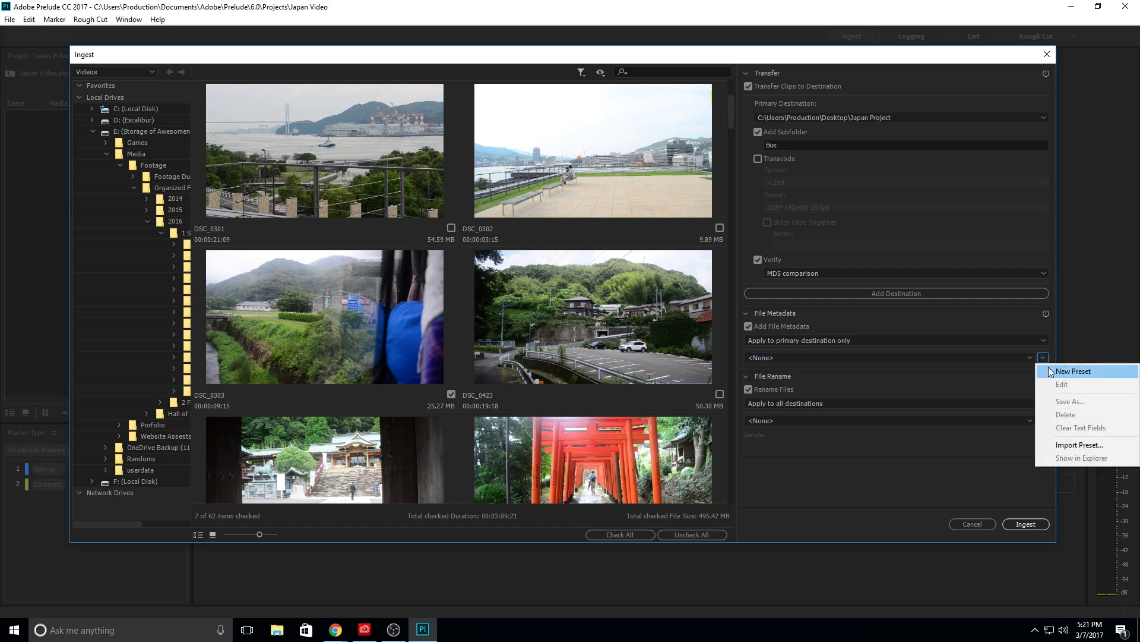
{"action": "left_click", "coordinate": [1050, 372]}
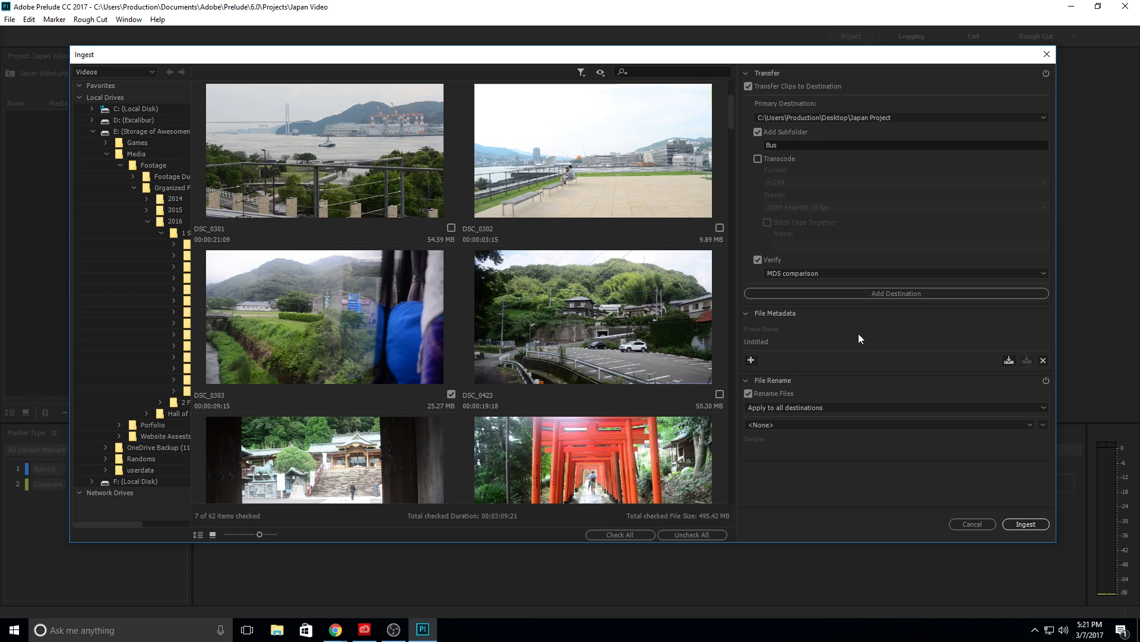
Step: Add an entry to the new metadata preset with the key Transportation and the value Bus
{"action": "left_click", "coordinate": [751, 360]}
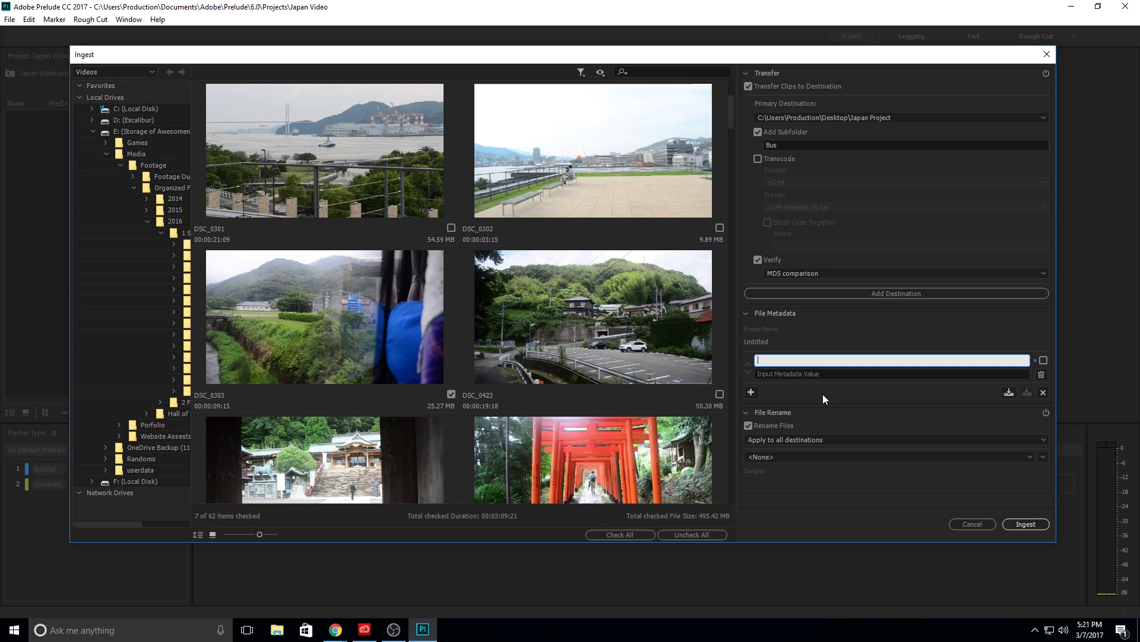
{"action": "type", "text": "Transporta"}
{"action": "type", "text": "i"}
{"action": "key", "text": "BackSpace"}
{"action": "key", "text": "BackSpace"}
{"action": "type", "text": "ation"}
{"action": "left_click", "coordinate": [787, 376]}
{"action": "type", "text": "B"}
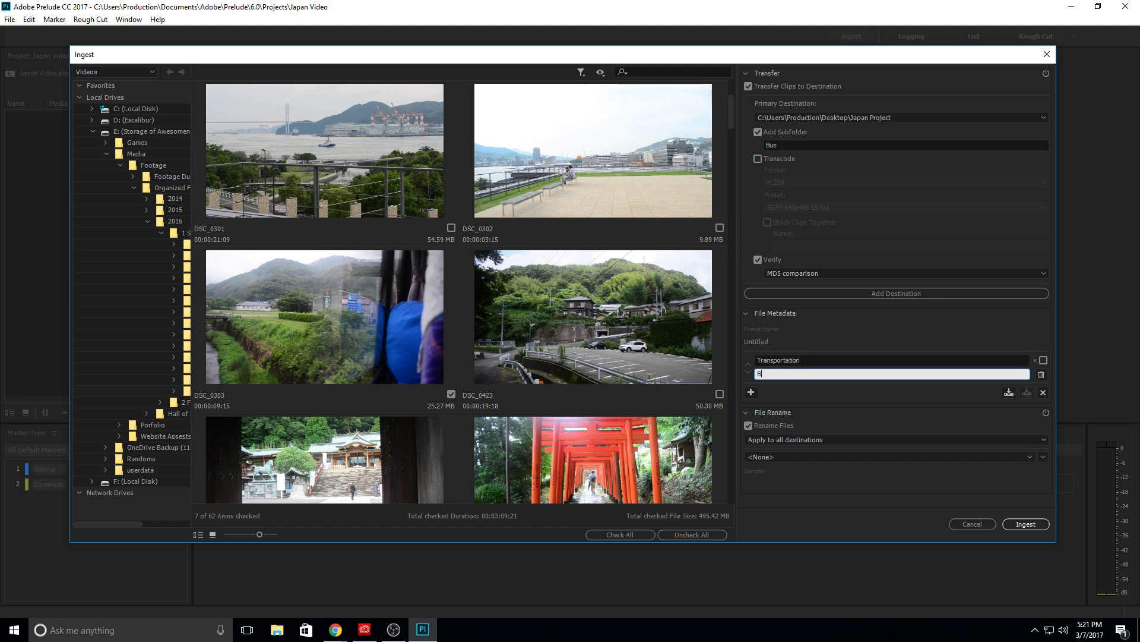
{"action": "type", "text": "us"}
{"action": "key", "text": "Return"}
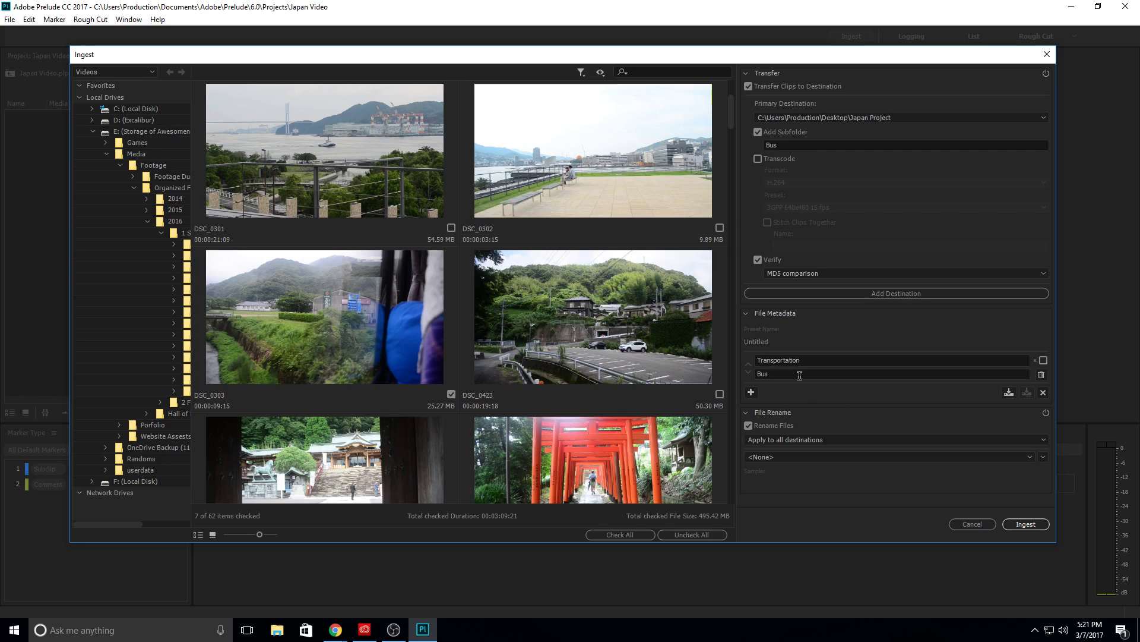
{"action": "left_click", "coordinate": [750, 392]}
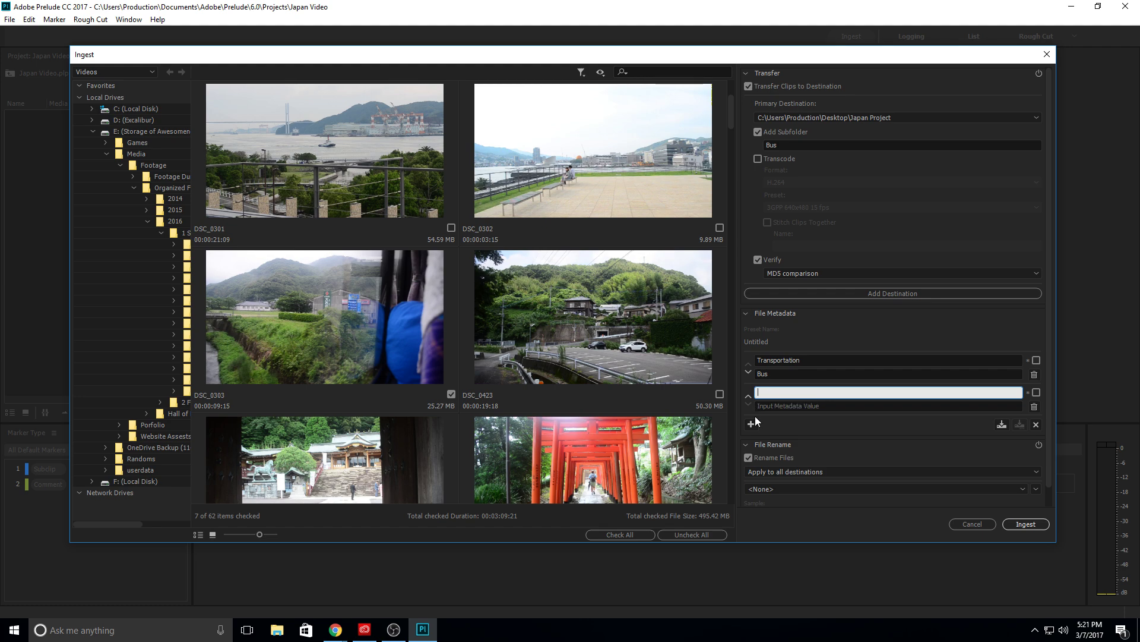
{"action": "left_click", "coordinate": [753, 422]}
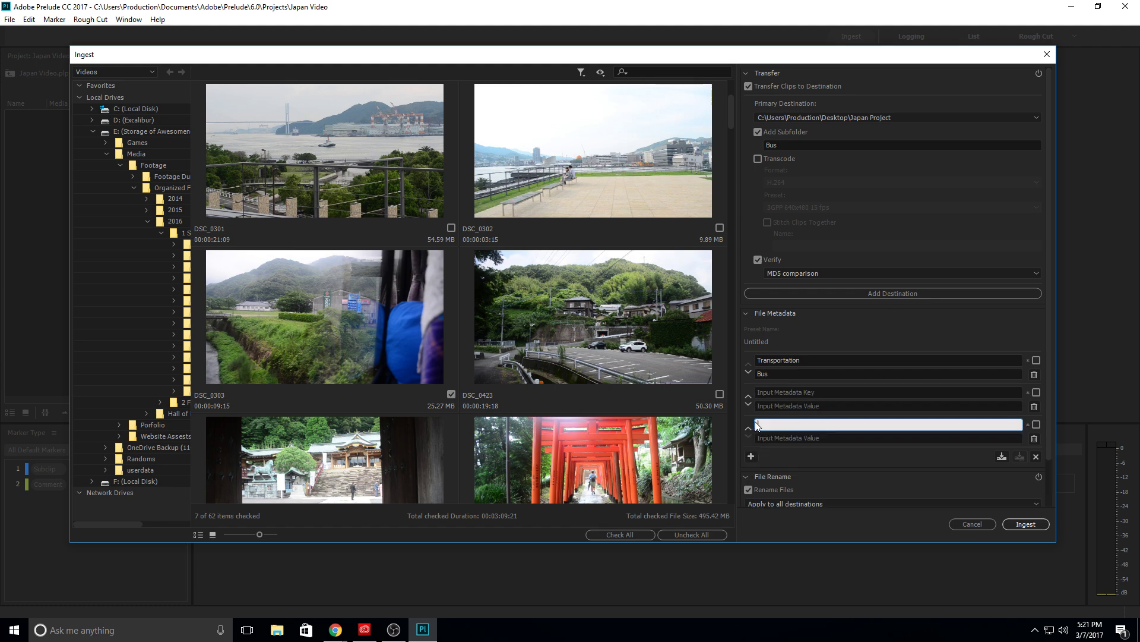
{"action": "left_click", "coordinate": [1034, 439]}
{"action": "left_click", "coordinate": [1038, 410]}
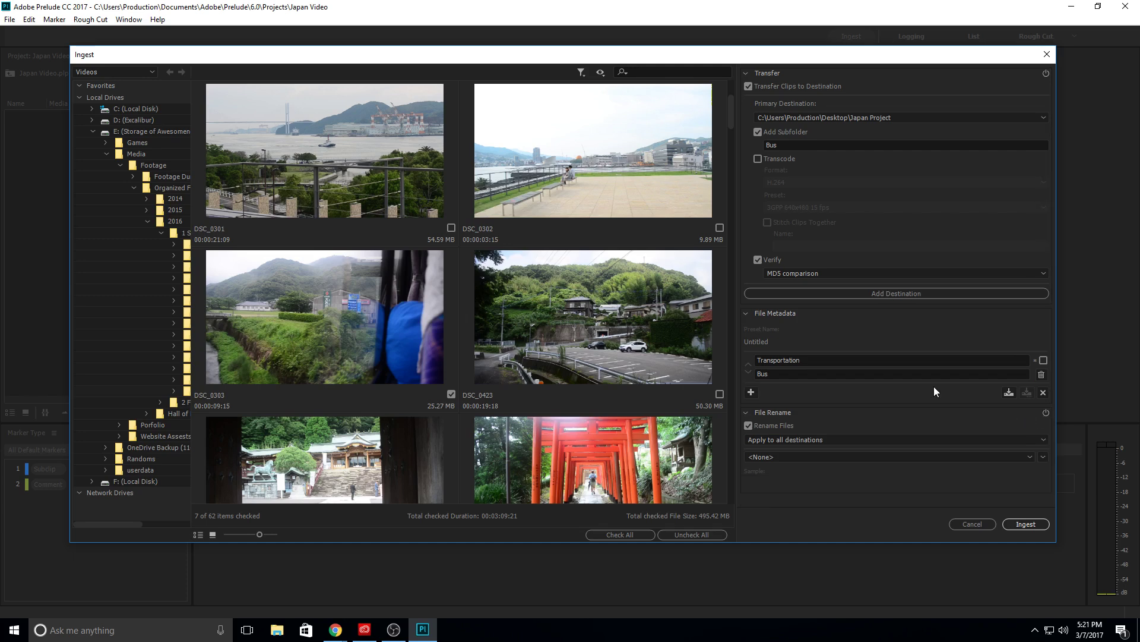
Step: Save the file metadata preset under the name Transportation
{"action": "left_click", "coordinate": [1008, 392]}
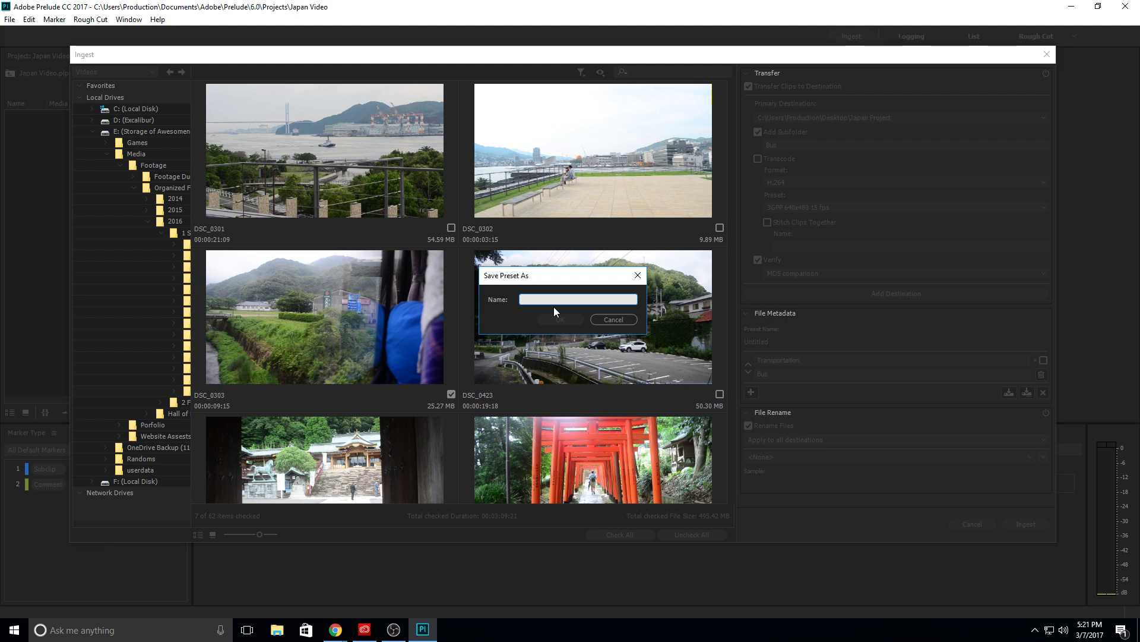
{"action": "right_click", "coordinate": [577, 299]}
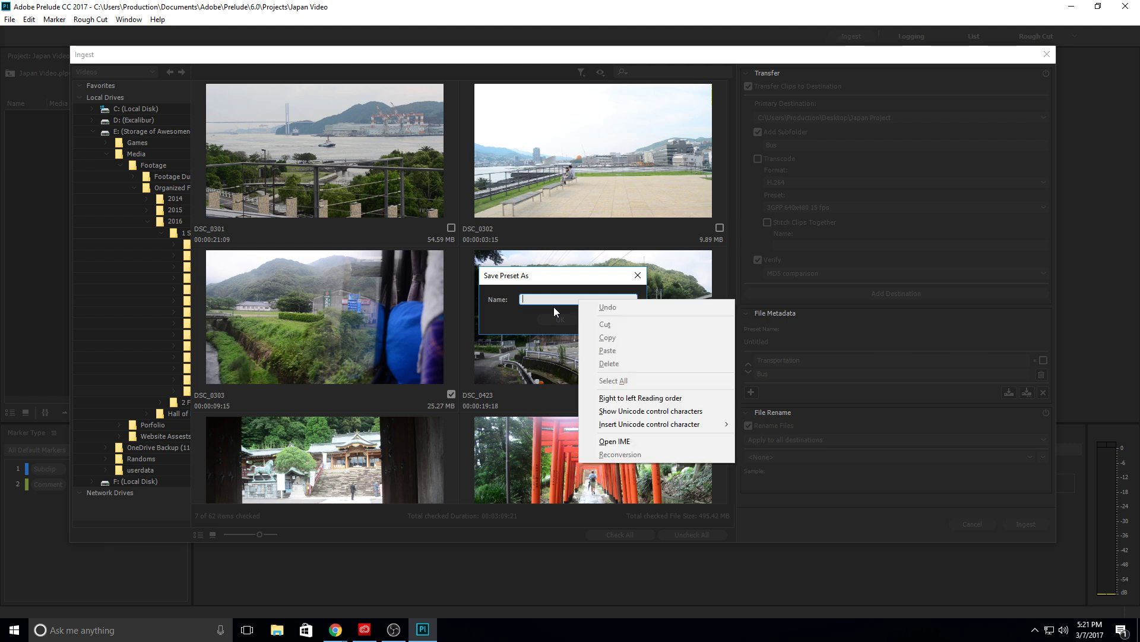
{"action": "key", "text": "Escape"}
{"action": "type", "text": "Trasnport"}
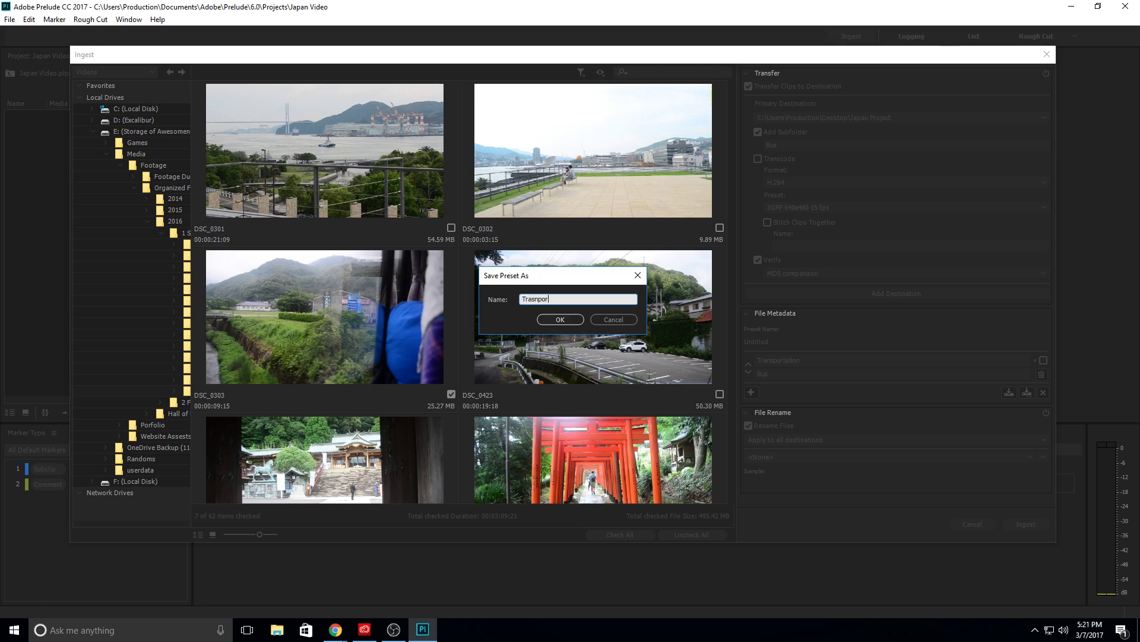
{"action": "key", "text": "BackSpace"}
{"action": "key", "text": "BackSpace"}
{"action": "key", "text": "BackSpace"}
{"action": "key", "text": "BackSpace"}
{"action": "key", "text": "BackSpace"}
{"action": "key", "text": "BackSpace"}
{"action": "type", "text": "nsport"}
{"action": "key", "text": "Return"}
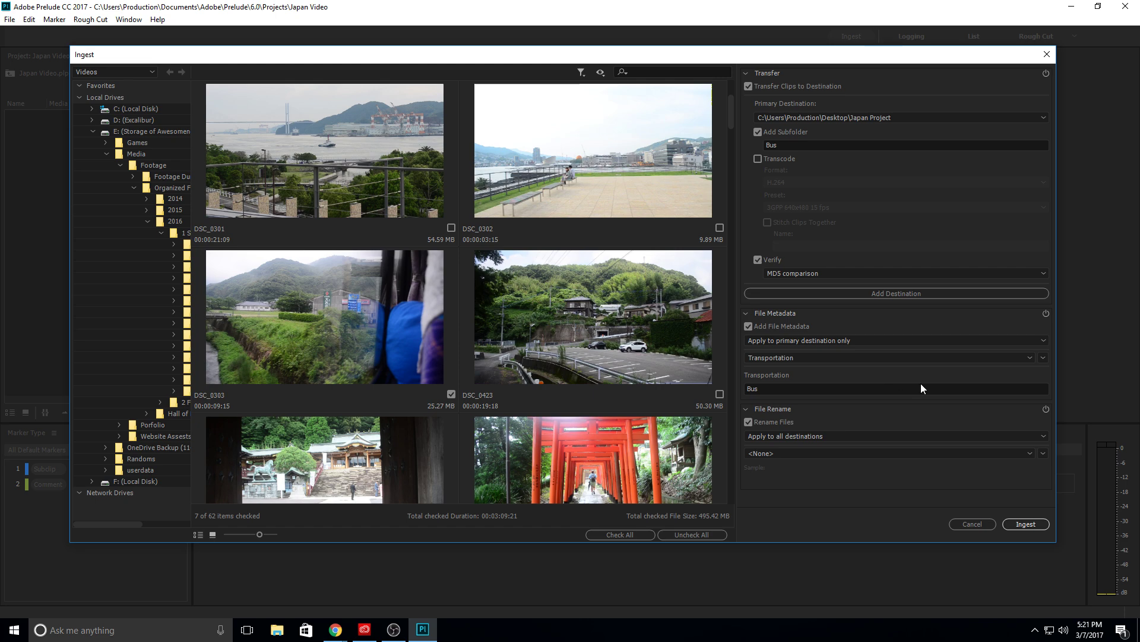
Step: Choose the Transportation metadata preset again and re-enter Bus as its value
{"action": "left_click", "coordinate": [1004, 354]}
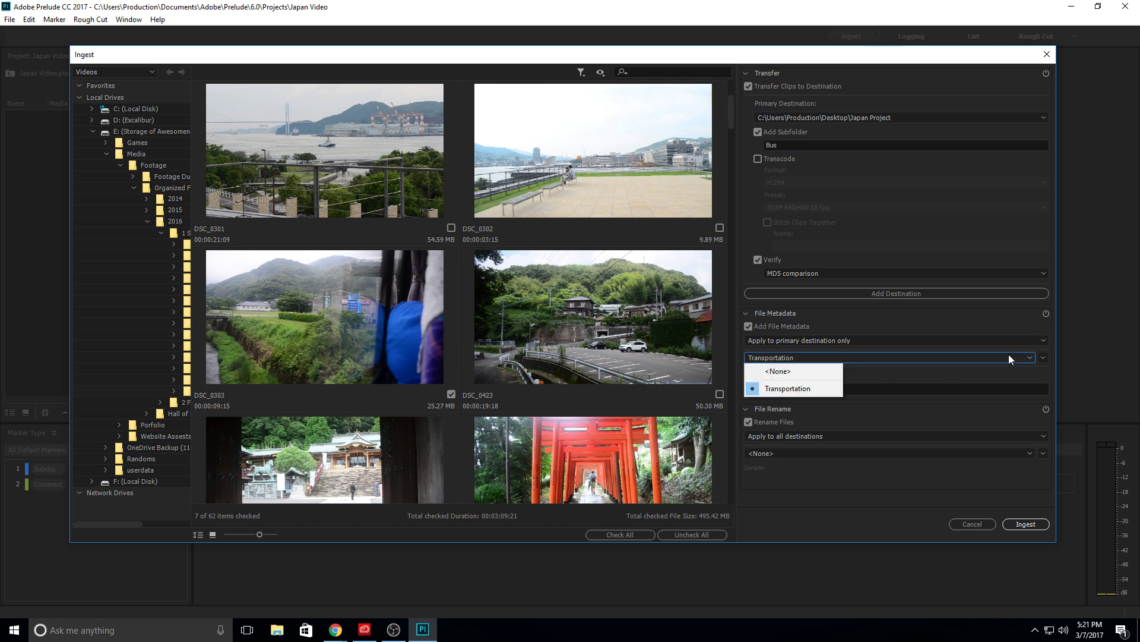
{"action": "left_click", "coordinate": [796, 386]}
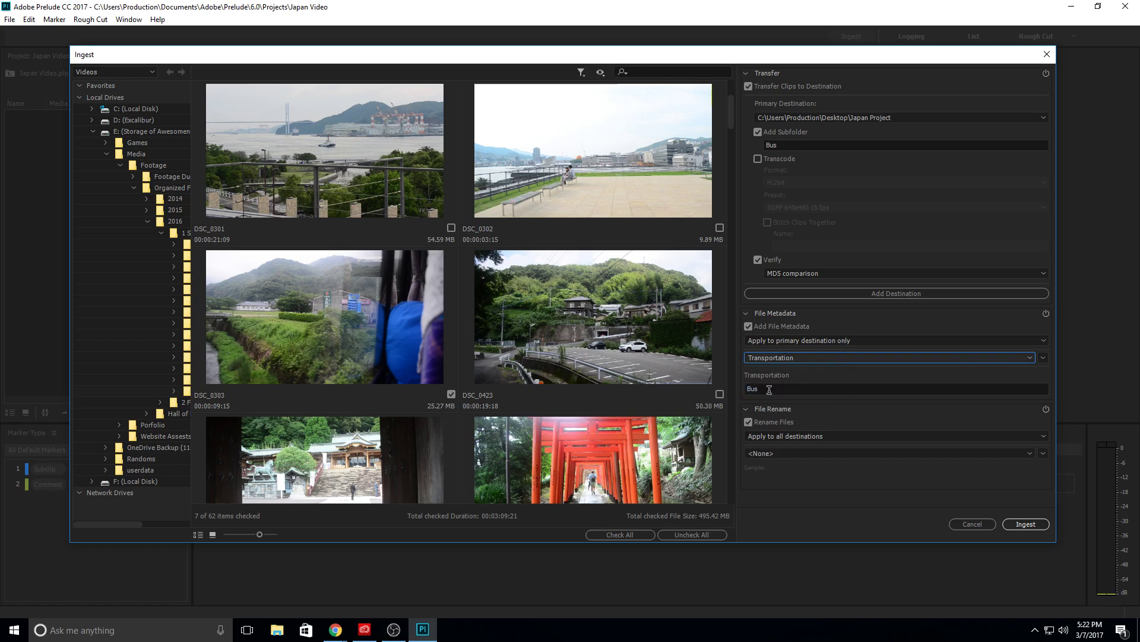
{"action": "left_click", "coordinate": [751, 387]}
{"action": "left_click", "coordinate": [780, 377]}
{"action": "left_click", "coordinate": [779, 386]}
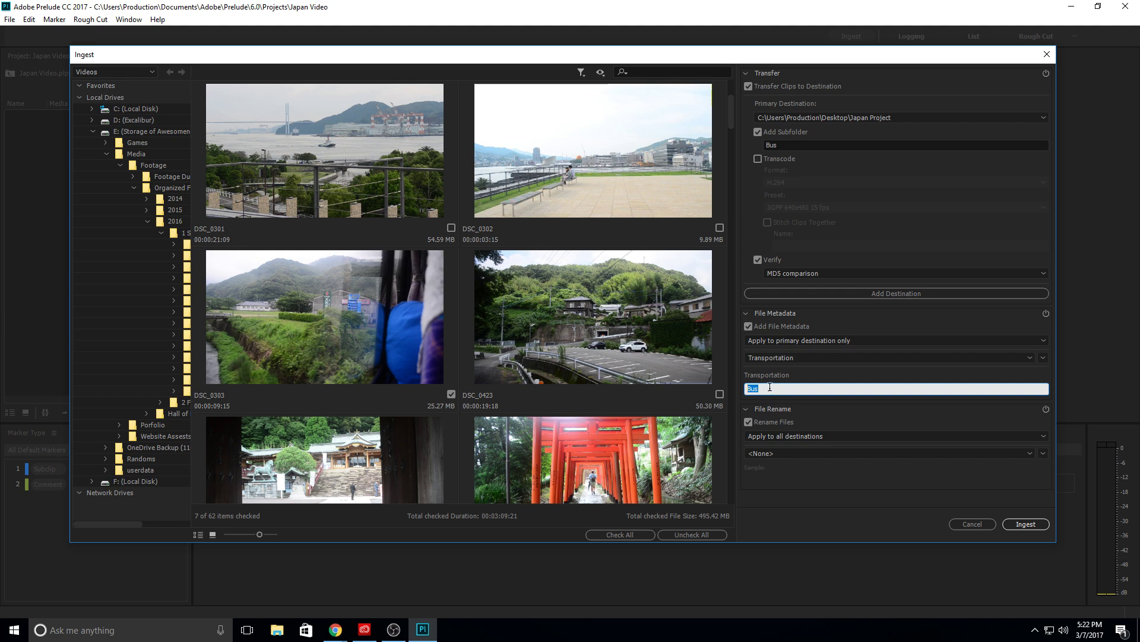
{"action": "type", "text": "fh"}
{"action": "key", "text": "BackSpace"}
{"action": "key", "text": "BackSpace"}
{"action": "type", "text": "Bus"}
Step: Start a new file rename preset for the clips being ingested
{"action": "left_click", "coordinate": [783, 454]}
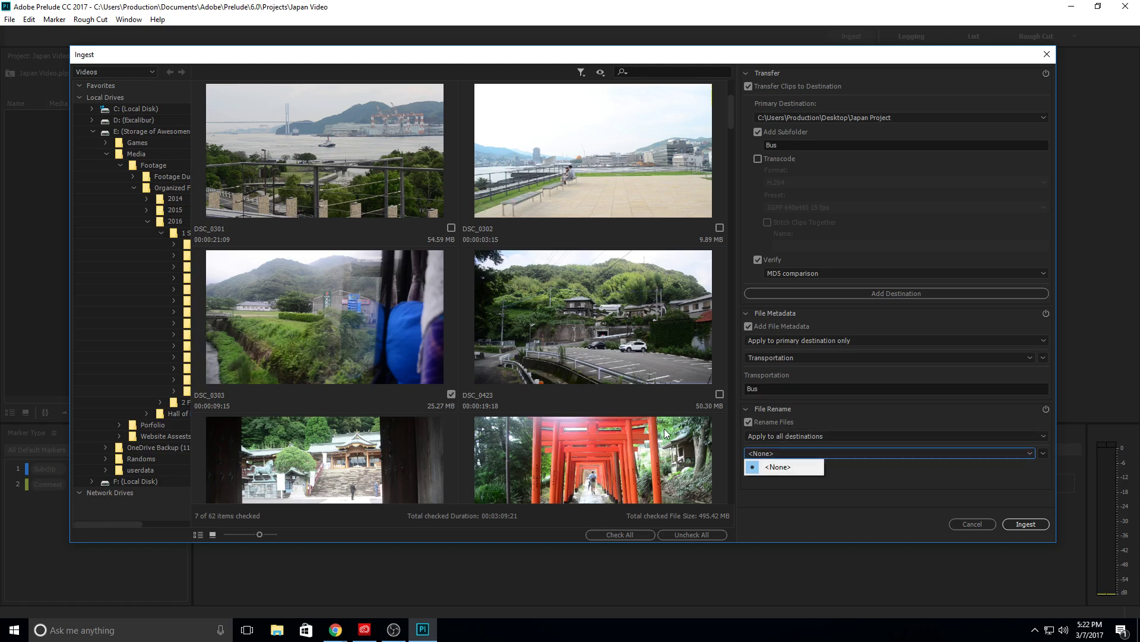
{"action": "left_click", "coordinate": [847, 491]}
{"action": "left_click", "coordinate": [1049, 453]}
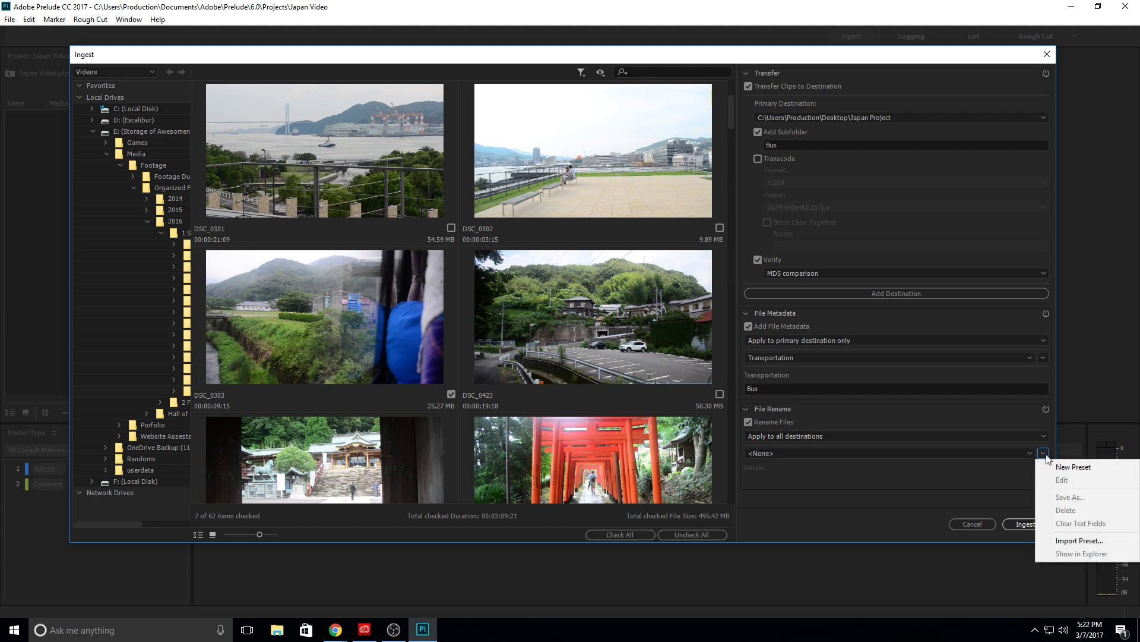
{"action": "left_click", "coordinate": [1051, 465]}
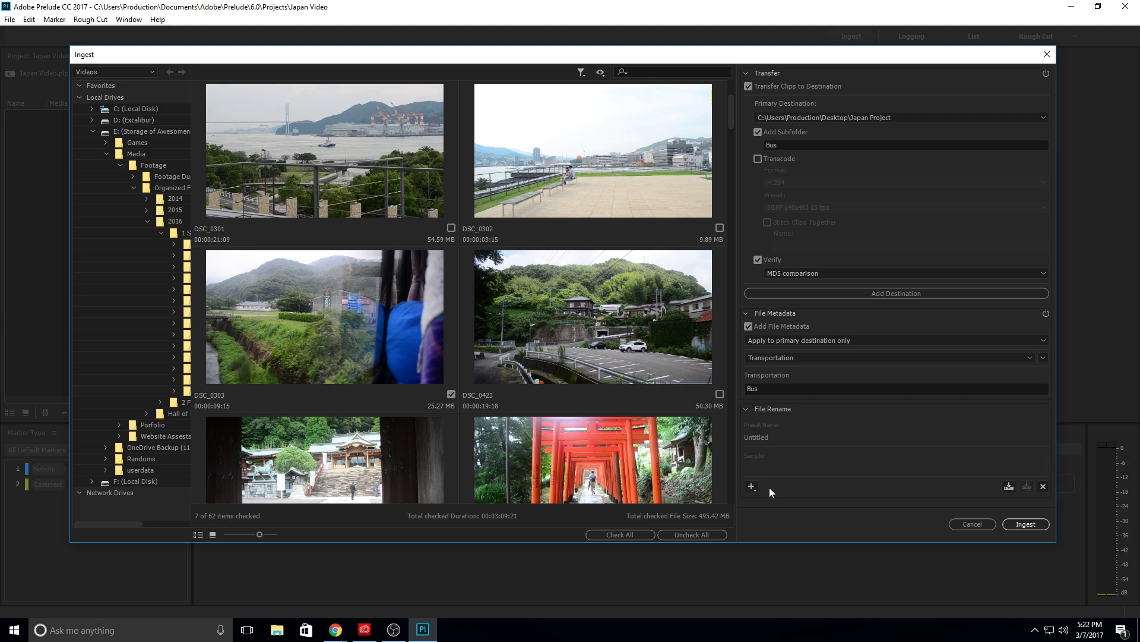
Step: Build the rename pattern from the custom text Japan_Bus_ followed by an Auto Increment starting at 1
{"action": "left_click", "coordinate": [755, 487]}
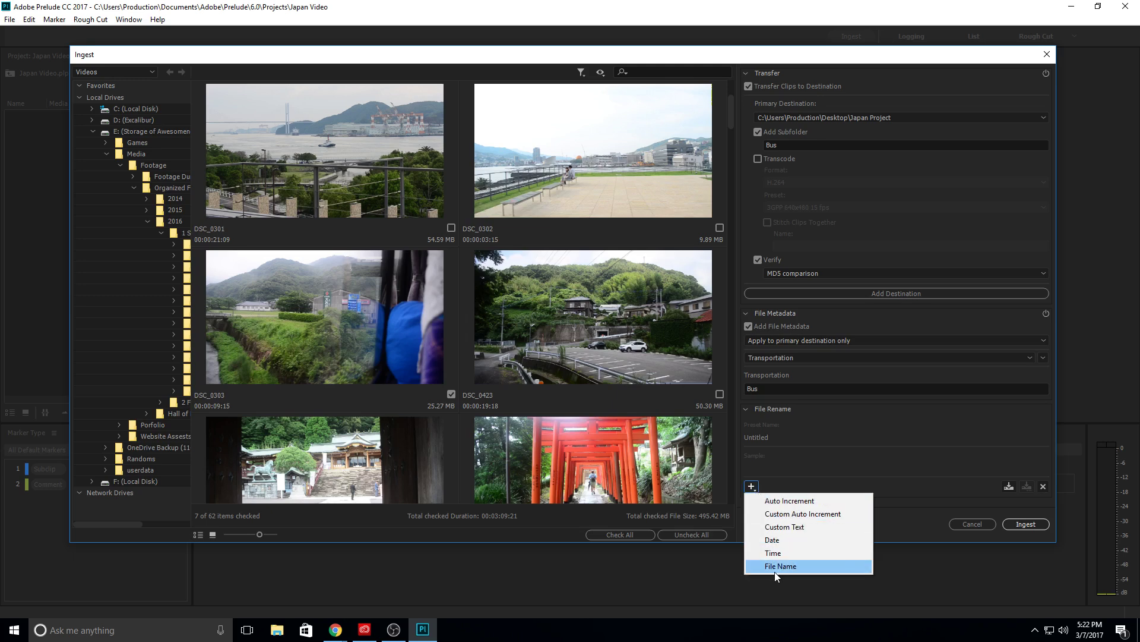
{"action": "left_click", "coordinate": [785, 527]}
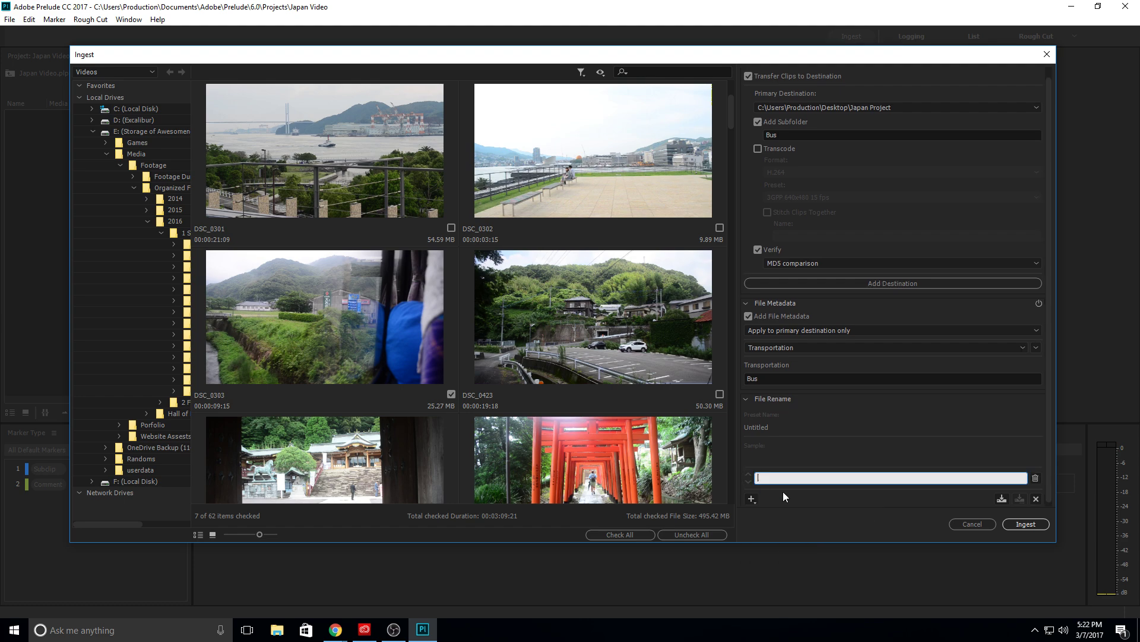
{"action": "type", "text": "Japan_Bus_"}
{"action": "left_click", "coordinate": [752, 499]}
{"action": "left_click", "coordinate": [784, 514]}
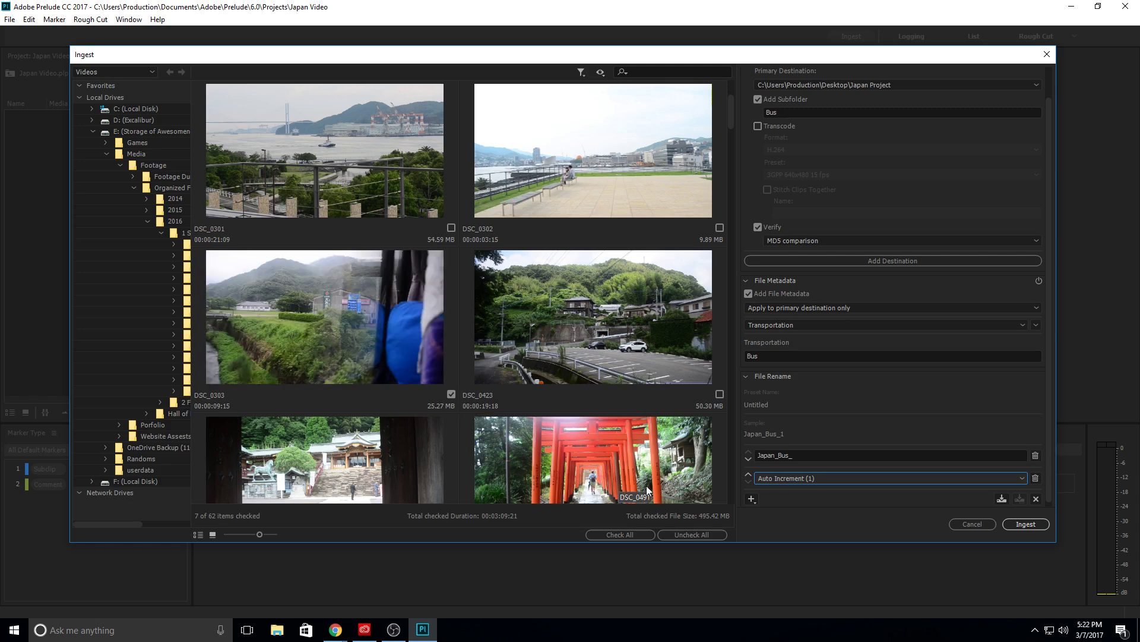
Step: Save the file rename preset as Name_Auto and keep it selected for renaming the clips
{"action": "left_click", "coordinate": [1001, 499]}
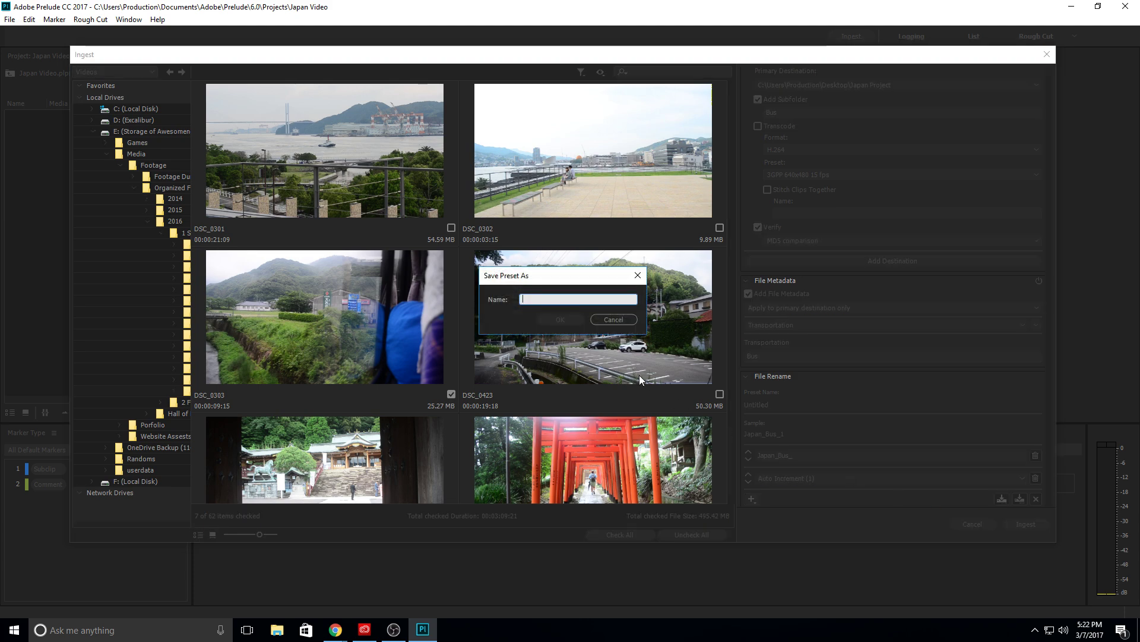
{"action": "type", "text": "Name"}
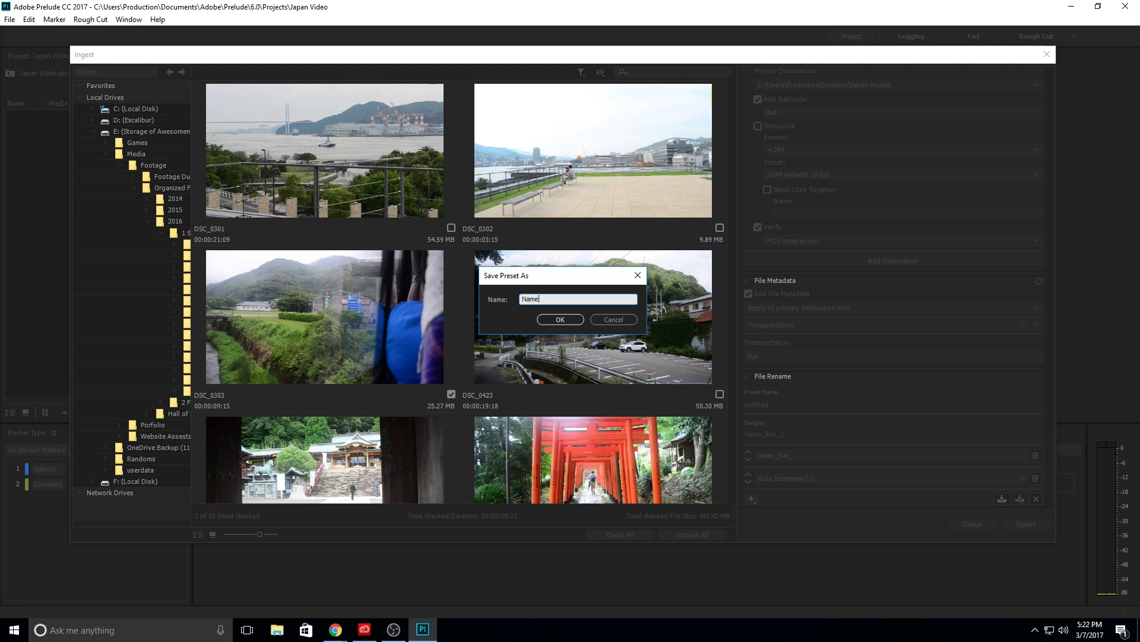
{"action": "type", "text": "_Auto"}
{"action": "key", "text": "Return"}
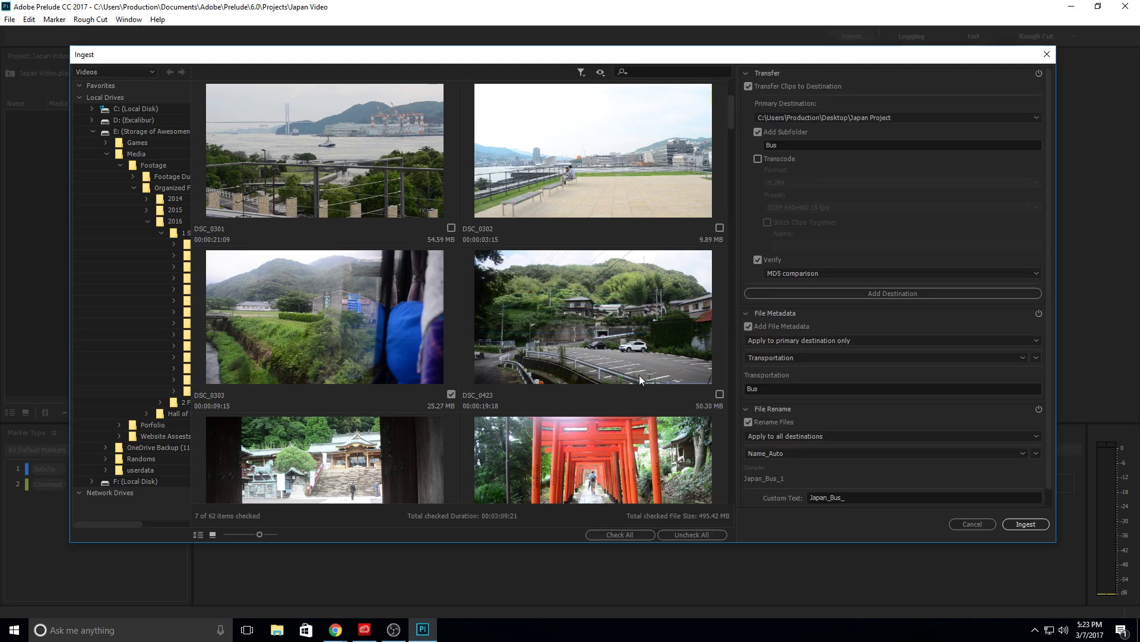
{"action": "left_click", "coordinate": [818, 455]}
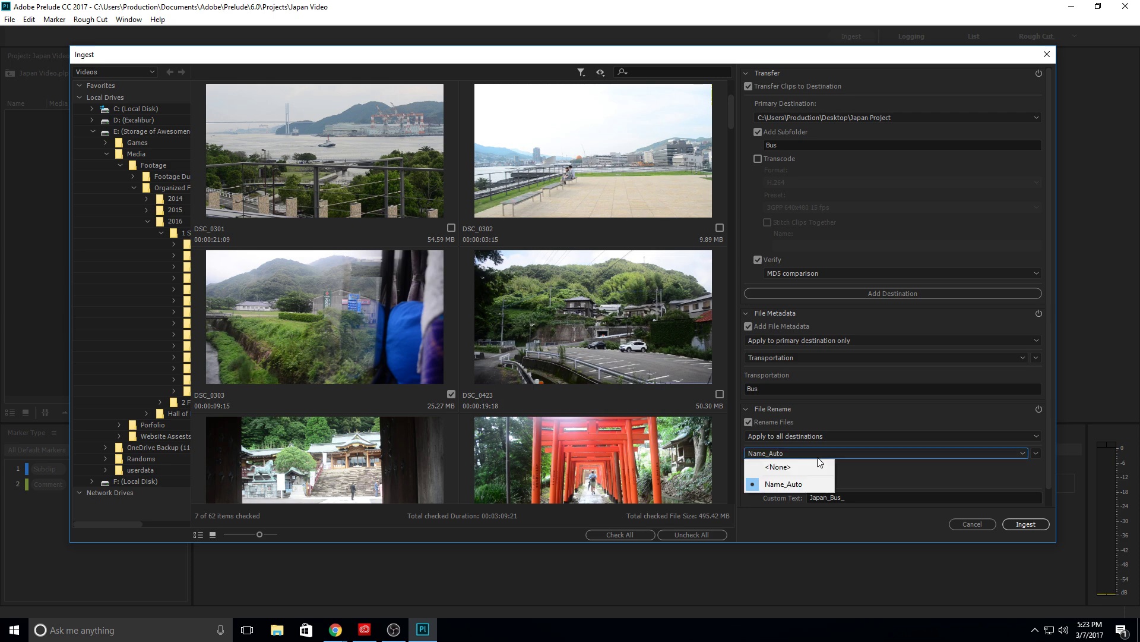
{"action": "left_click", "coordinate": [846, 469]}
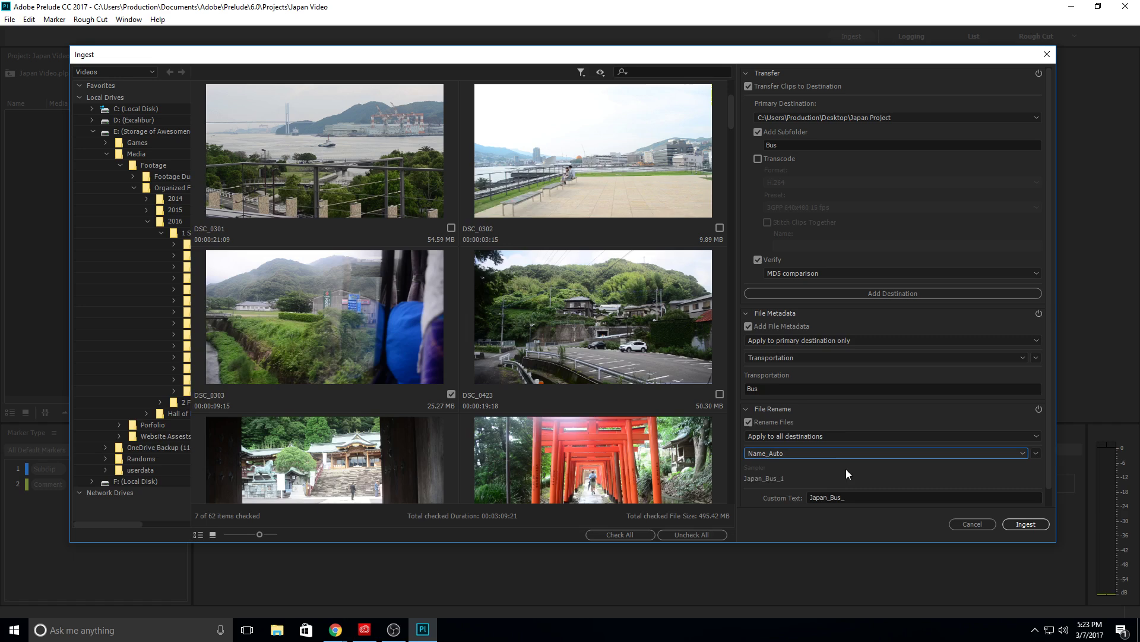
{"action": "scroll", "coordinate": [809, 458], "scroll_direction": "down", "scroll_amount": 1}
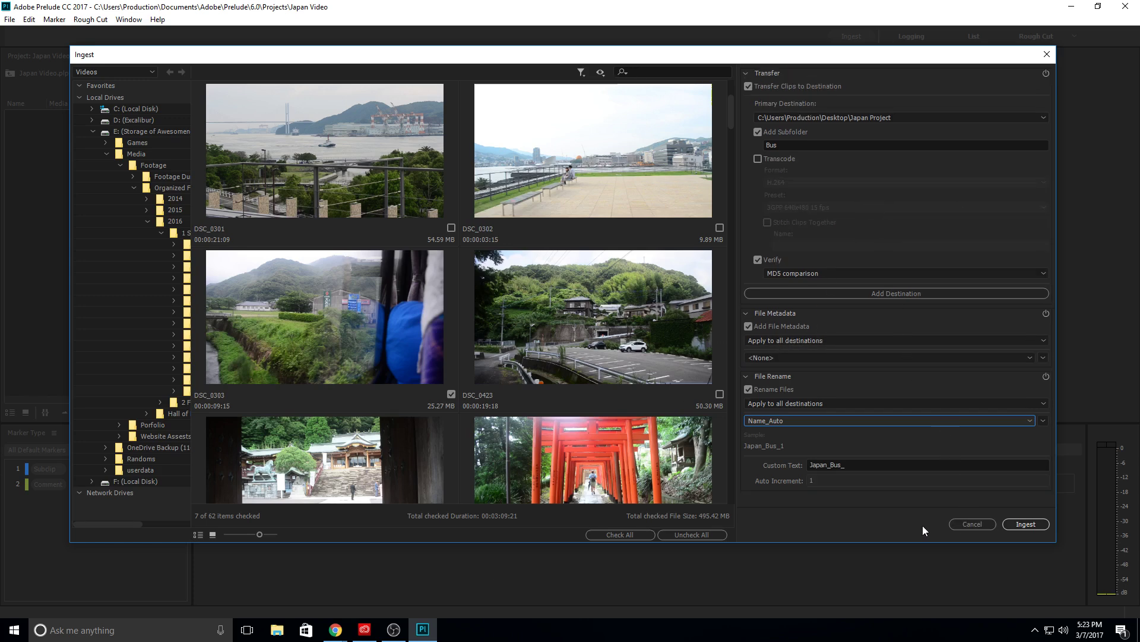
Step: Decline ingesting with an empty metadata preset, select the Transportation preset with the value Bus, and ingest the marked clips
{"action": "left_click", "coordinate": [1041, 522]}
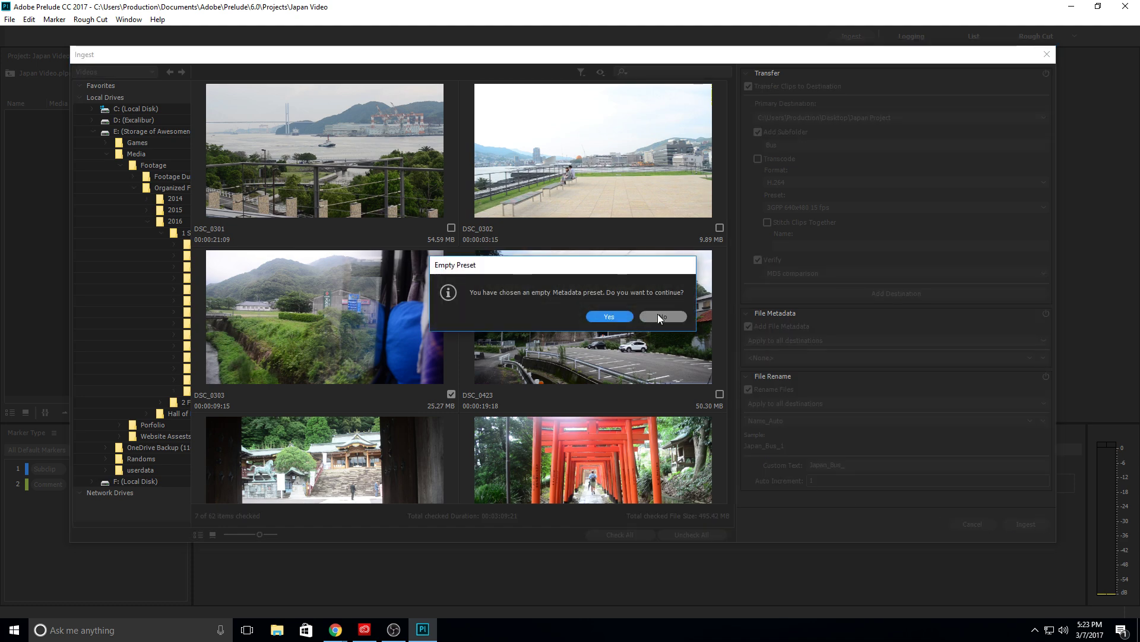
{"action": "left_click", "coordinate": [657, 315]}
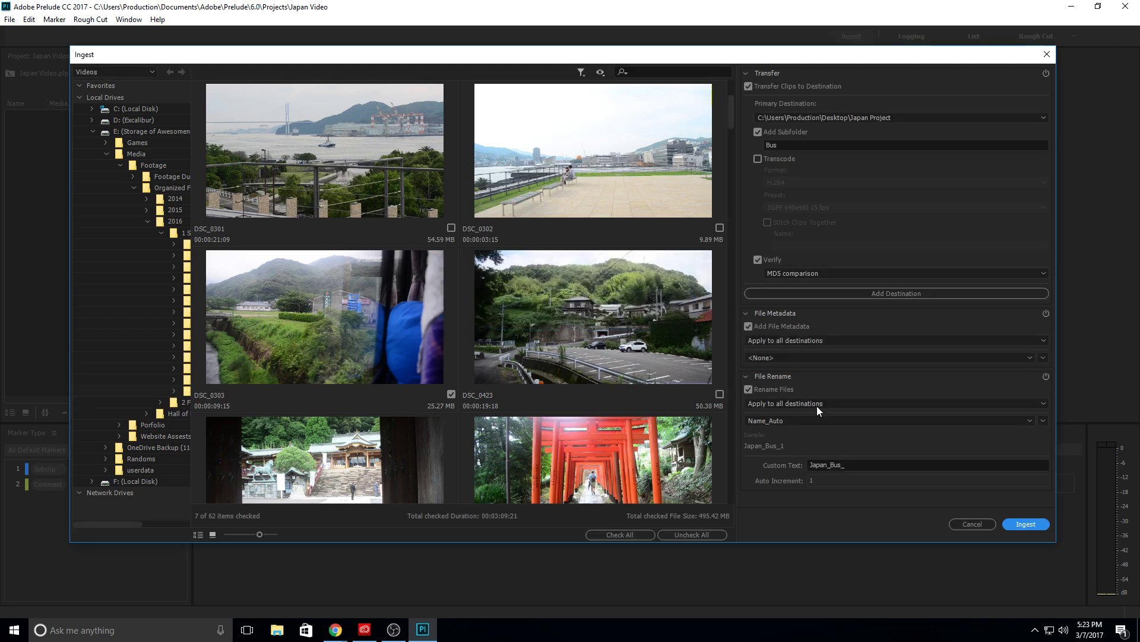
{"action": "left_click", "coordinate": [814, 357]}
{"action": "left_click", "coordinate": [790, 384]}
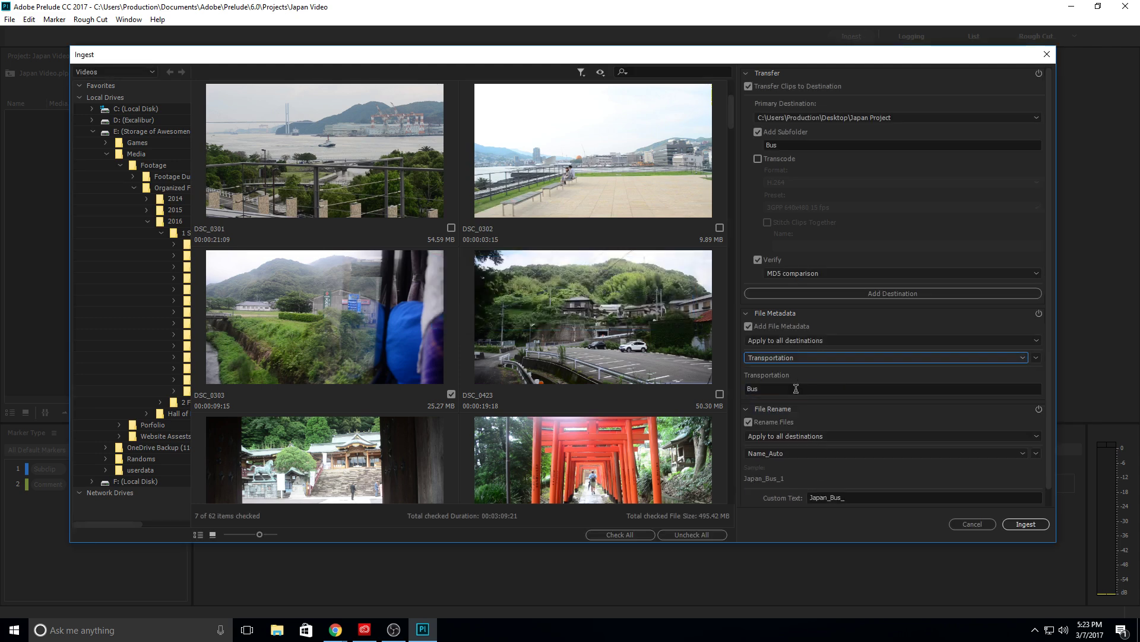
{"action": "left_click", "coordinate": [796, 388]}
{"action": "left_click", "coordinate": [1026, 523]}
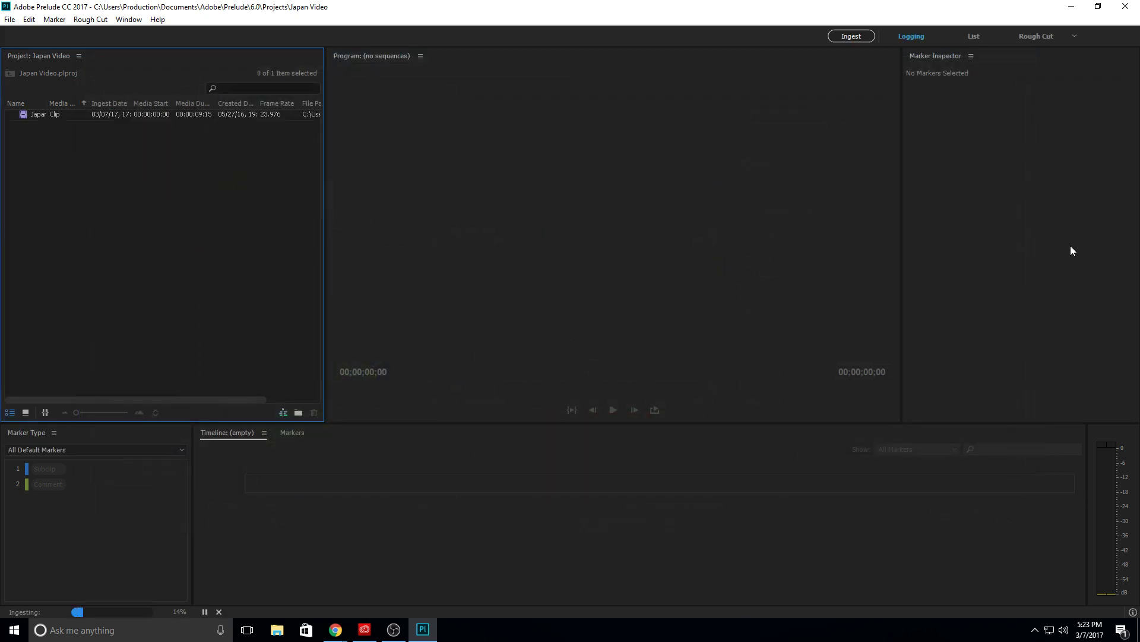
Step: Check the ingested clips in the Bus subfolder of the desktop's Japan Project folder, then return to the full-size Prelude window
{"action": "left_click_drag", "start_coordinate": [578, 6], "coordinate": [557, 171]}
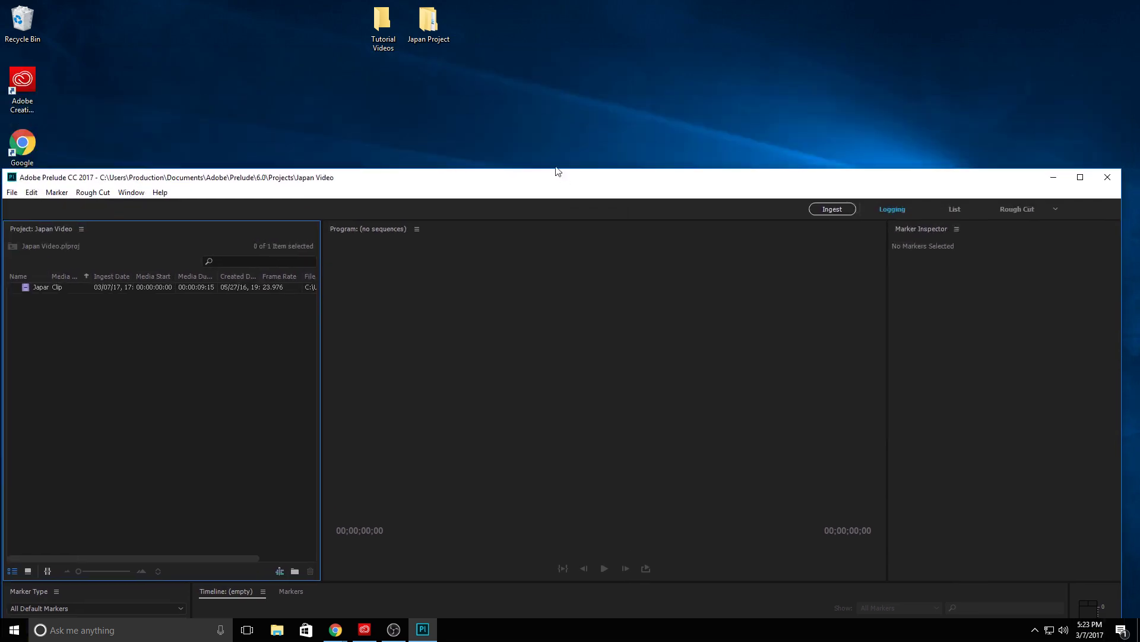
{"action": "double_click", "coordinate": [430, 27]}
{"action": "double_click", "coordinate": [412, 212]}
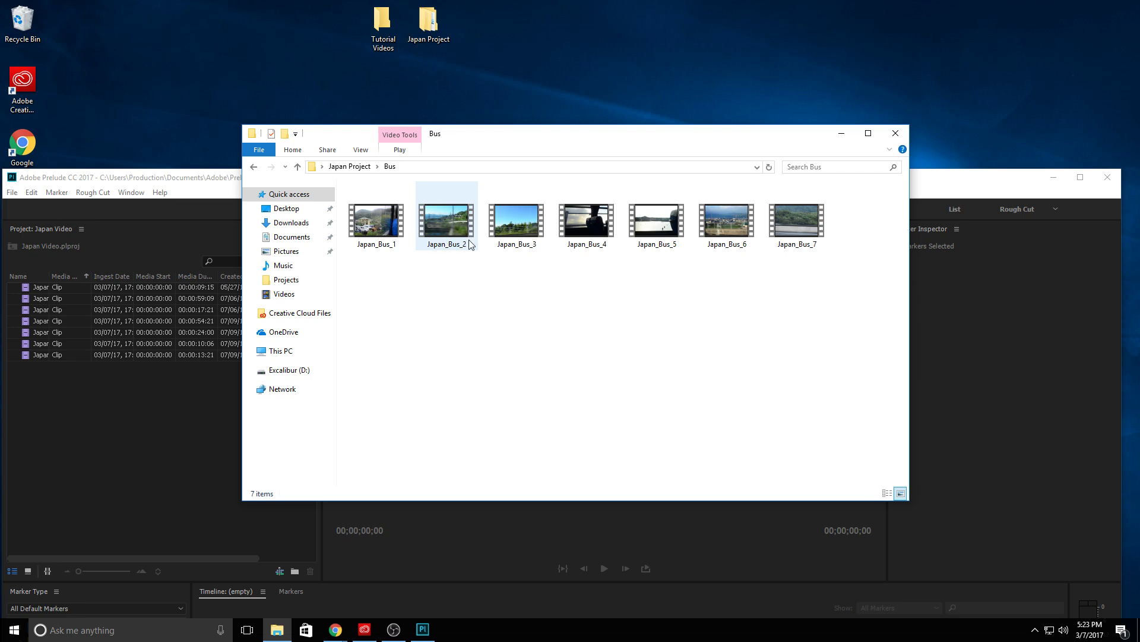
{"action": "left_click", "coordinate": [843, 134]}
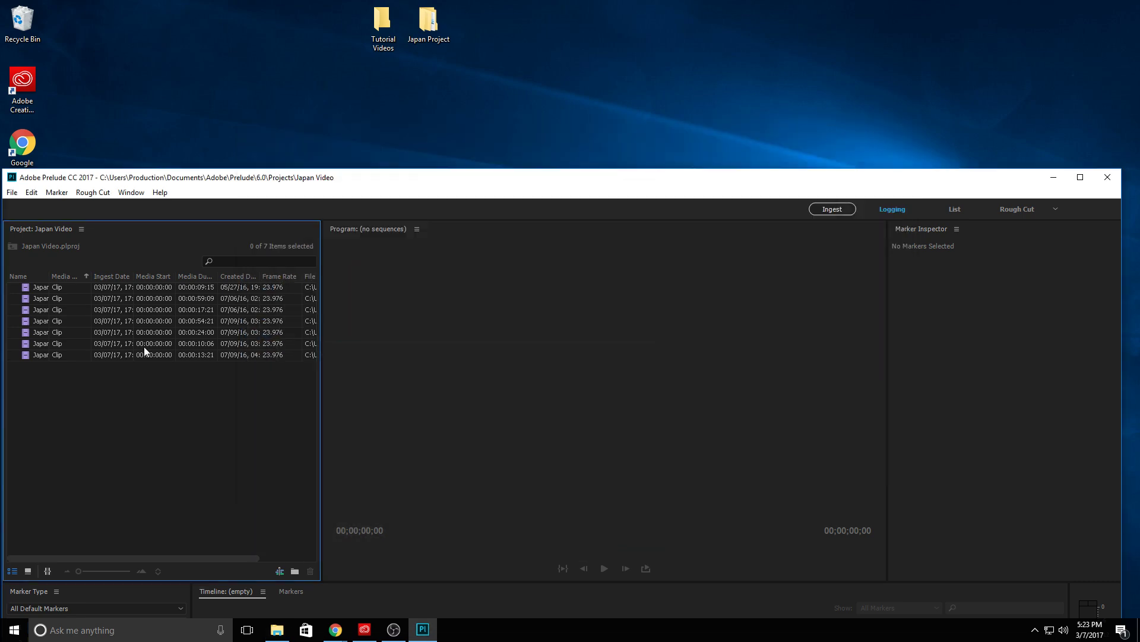
{"action": "key", "text": "super+Up"}
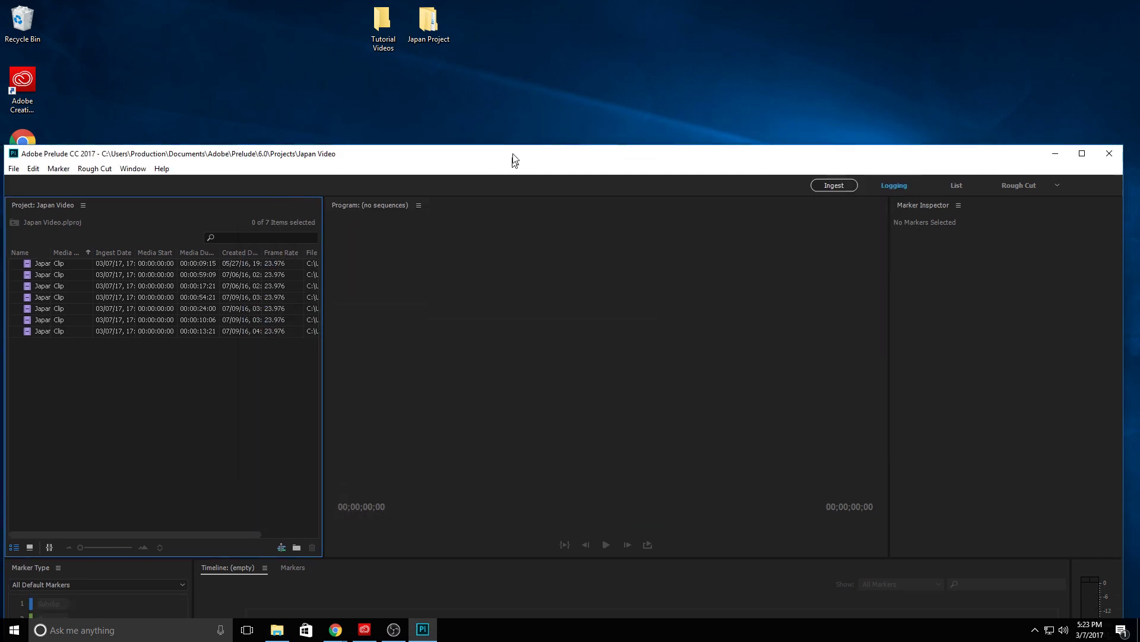
Step: Reopen the ingest window, name the destination subfolder Walking, and mark the clip DSC_0112
{"action": "double_click", "coordinate": [94, 249]}
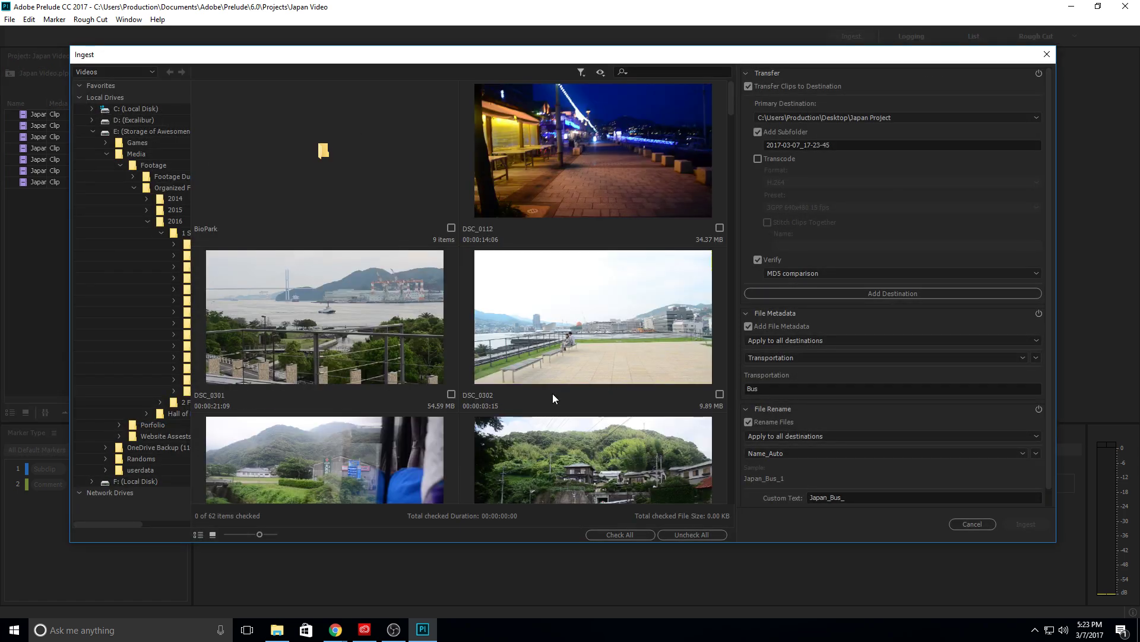
{"action": "left_click_drag", "start_coordinate": [848, 140], "coordinate": [745, 140]}
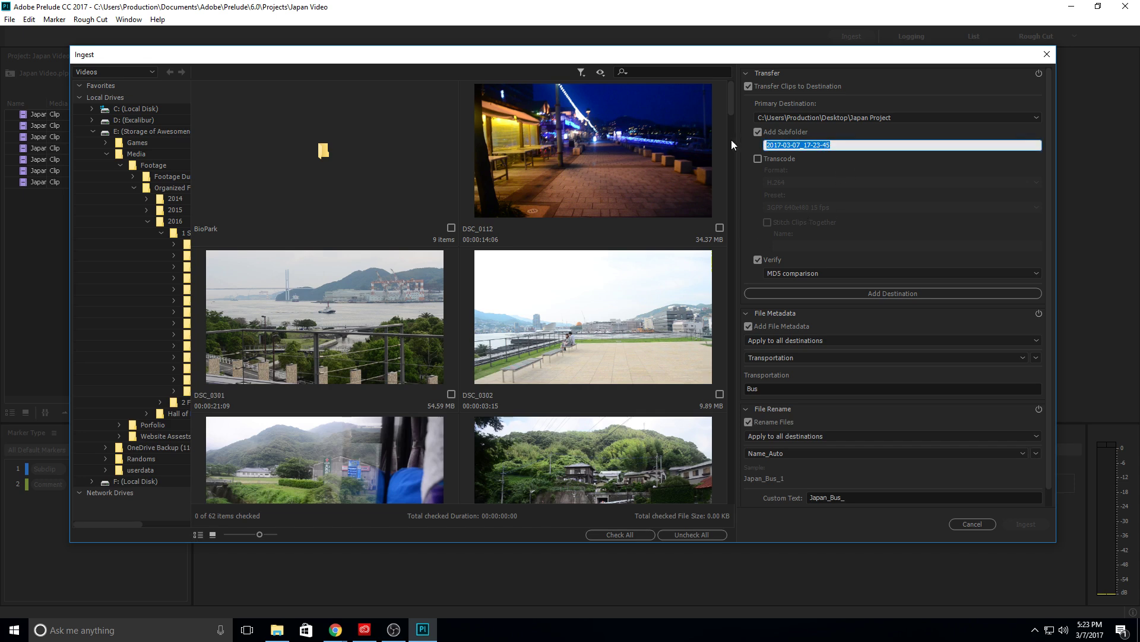
{"action": "type", "text": "Walking"}
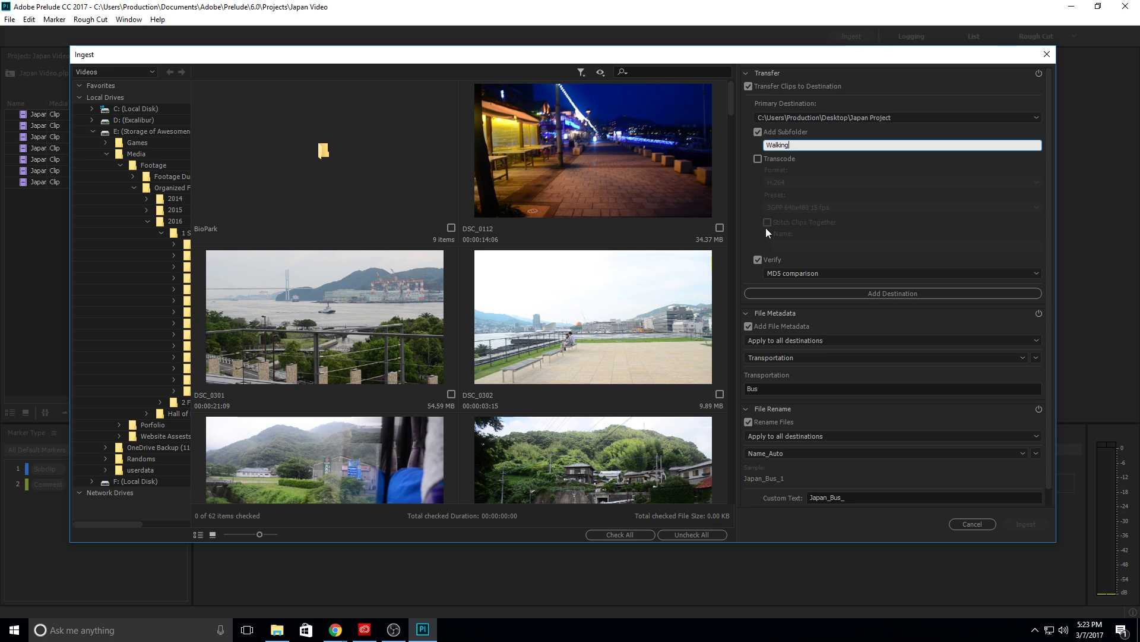
{"action": "left_click", "coordinate": [721, 227]}
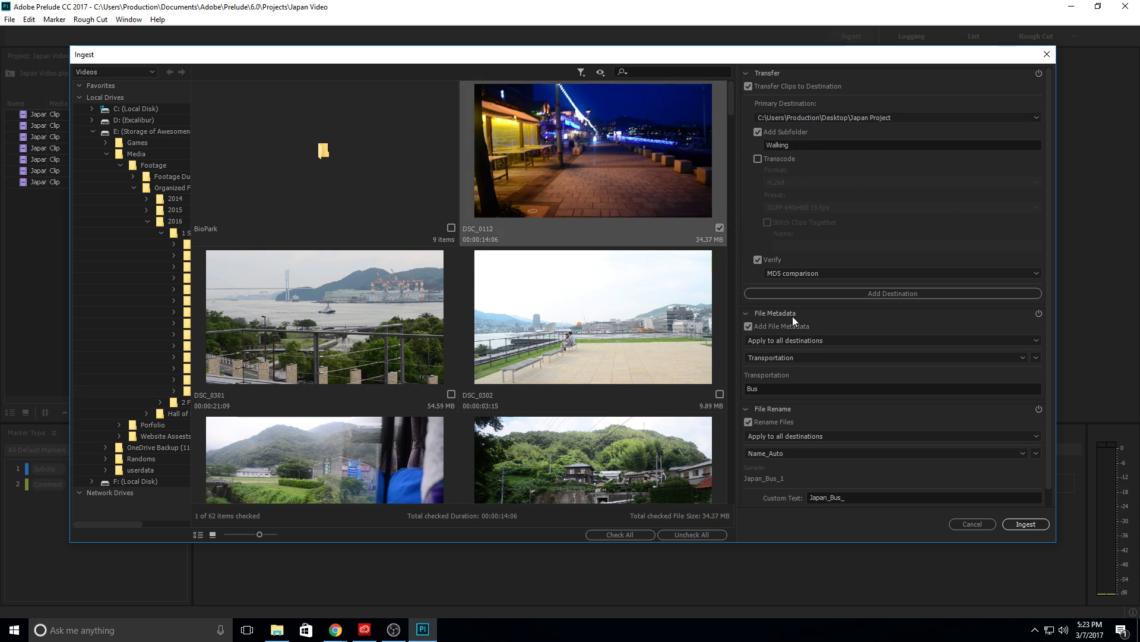
Step: Set the Transportation metadata to Walking and the file rename custom text to Japan_Walking_
{"action": "left_click_drag", "start_coordinate": [774, 389], "coordinate": [736, 390]}
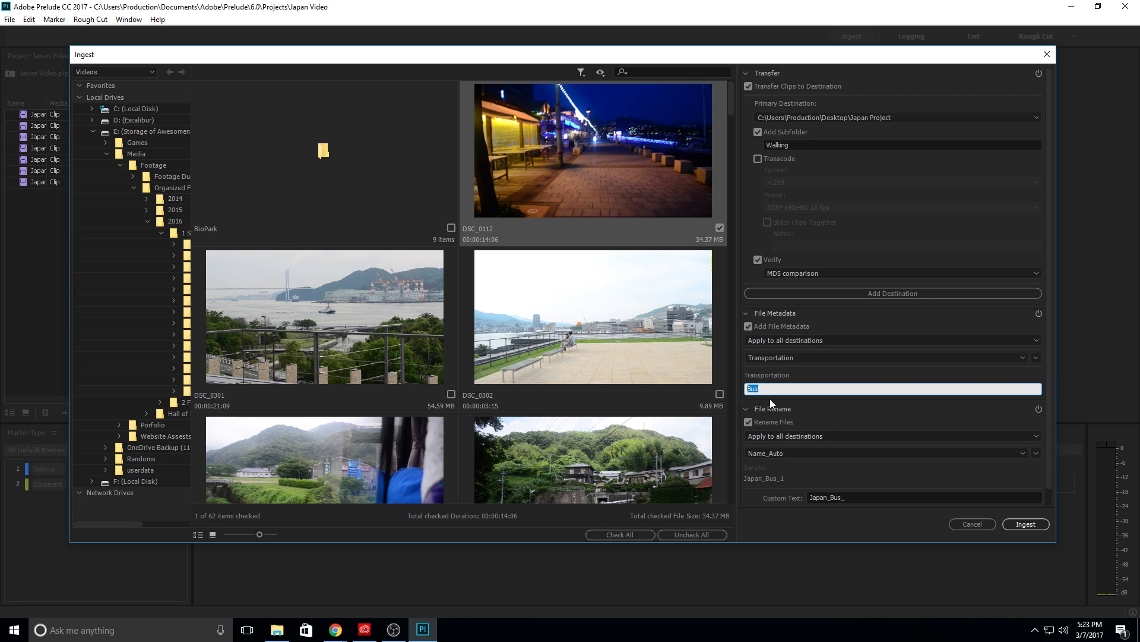
{"action": "type", "text": "W"}
{"action": "left_click", "coordinate": [868, 499]}
{"action": "key", "text": "BackSpace"}
{"action": "key", "text": "BackSpace"}
{"action": "key", "text": "BackSpace"}
{"action": "type", "text": "Walk"}
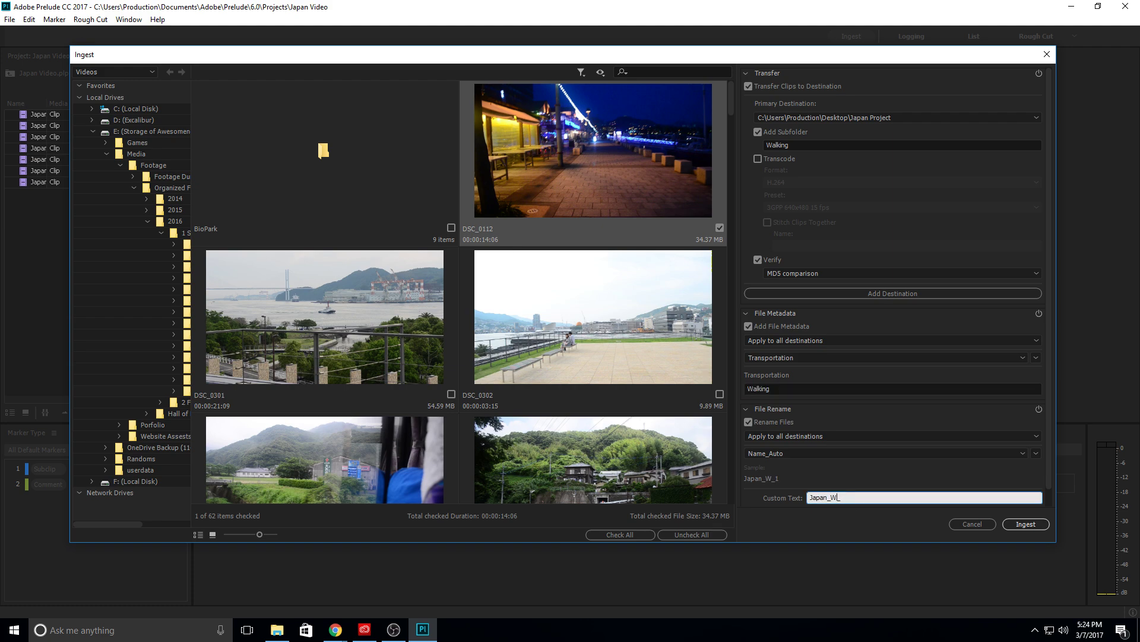
{"action": "type", "text": "ing_"}
Step: Mark the clips DSC_0301 and DSC_0302 as well and ingest all marked clips
{"action": "left_click", "coordinate": [451, 394]}
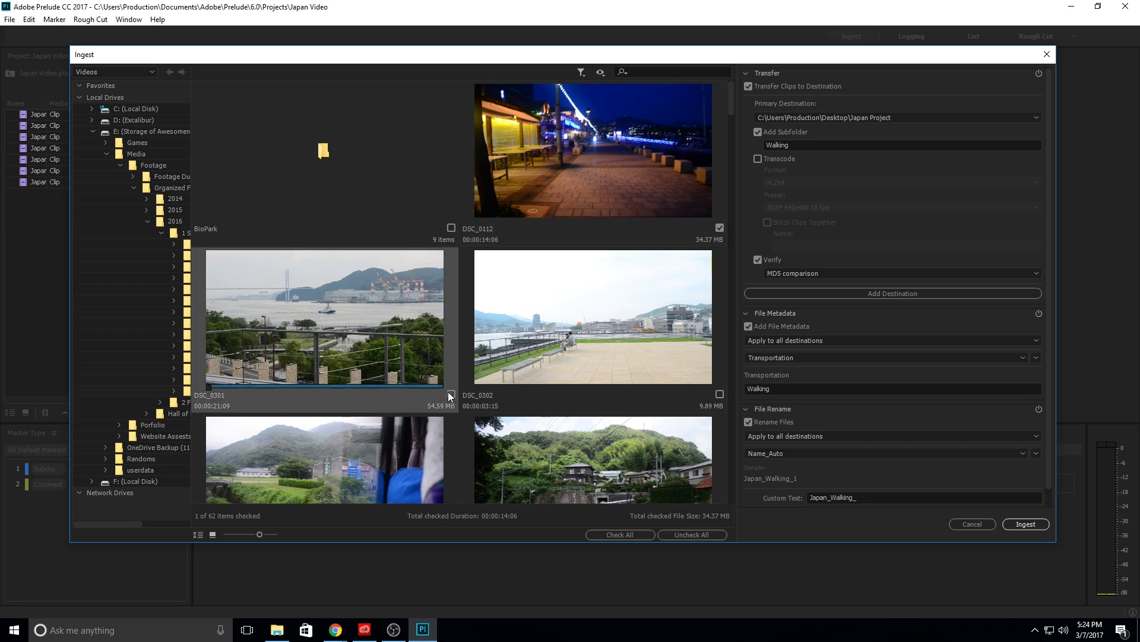
{"action": "left_click", "coordinate": [719, 395]}
{"action": "left_click", "coordinate": [1006, 523]}
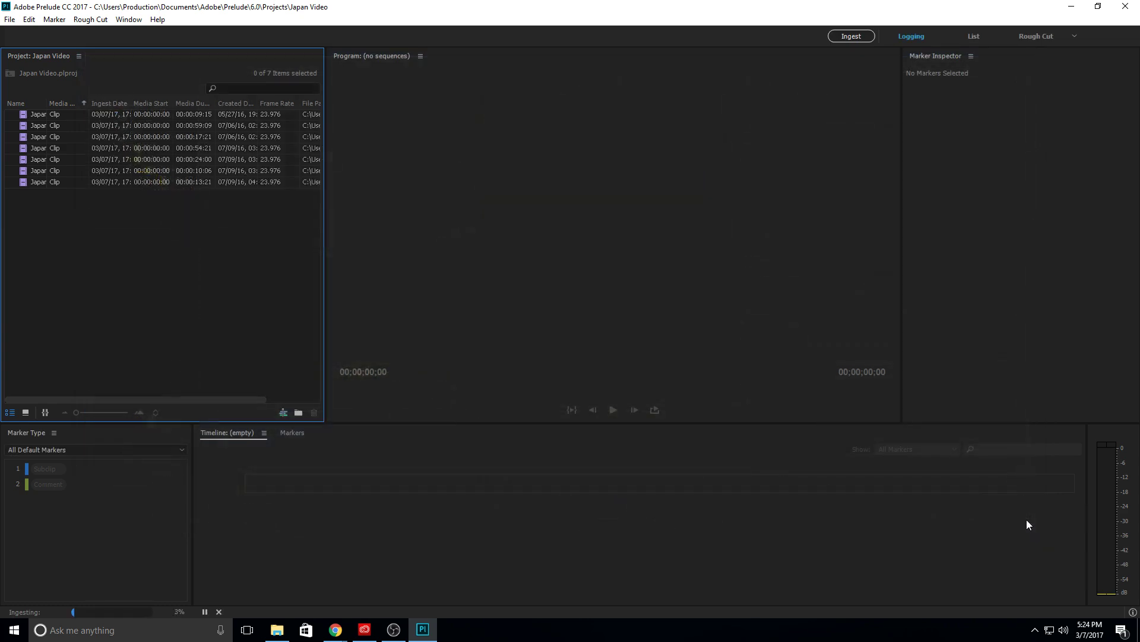
Step: Check the Walking subfolder and the overall Japan Project folder in File Explorer, then return to Prelude
{"action": "double_click", "coordinate": [752, 8]}
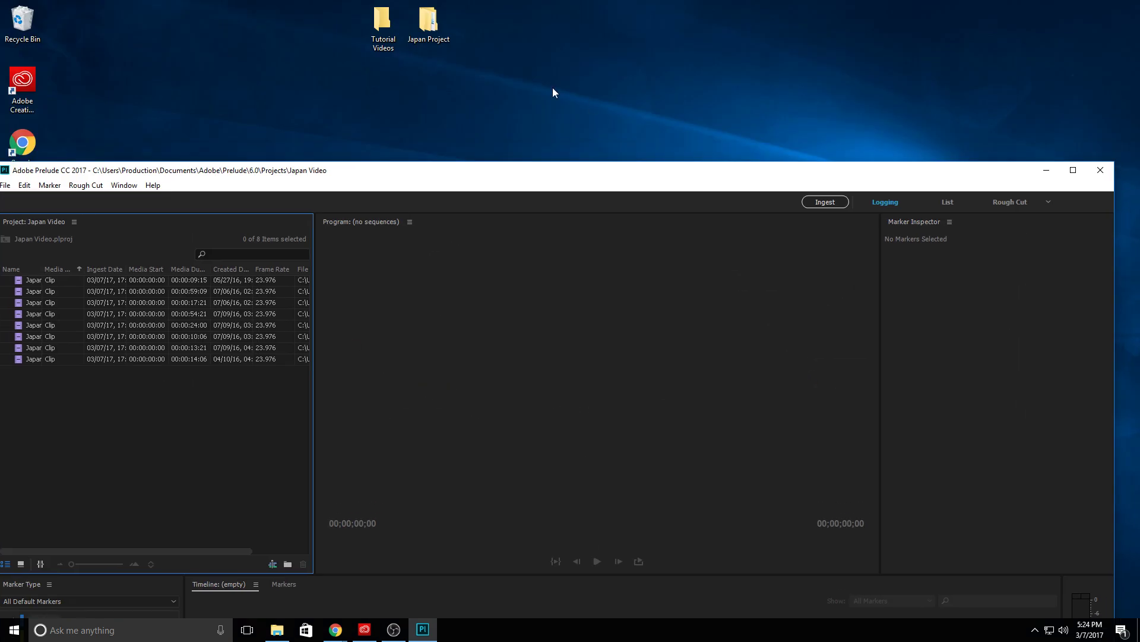
{"action": "double_click", "coordinate": [429, 23]}
{"action": "double_click", "coordinate": [420, 231]}
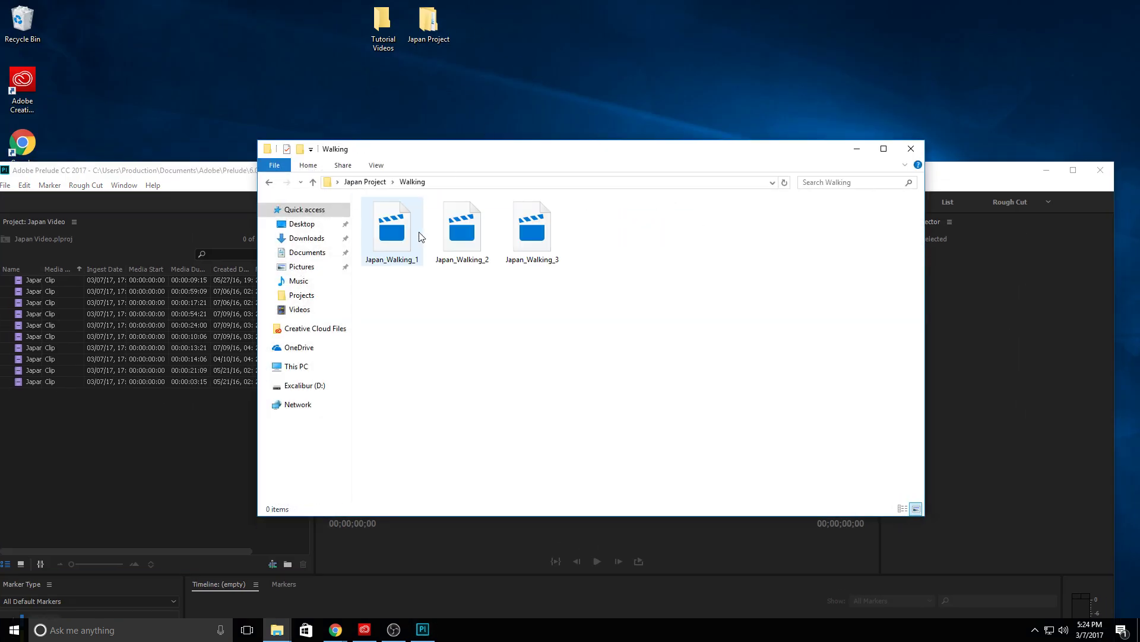
{"action": "left_click", "coordinate": [269, 183]}
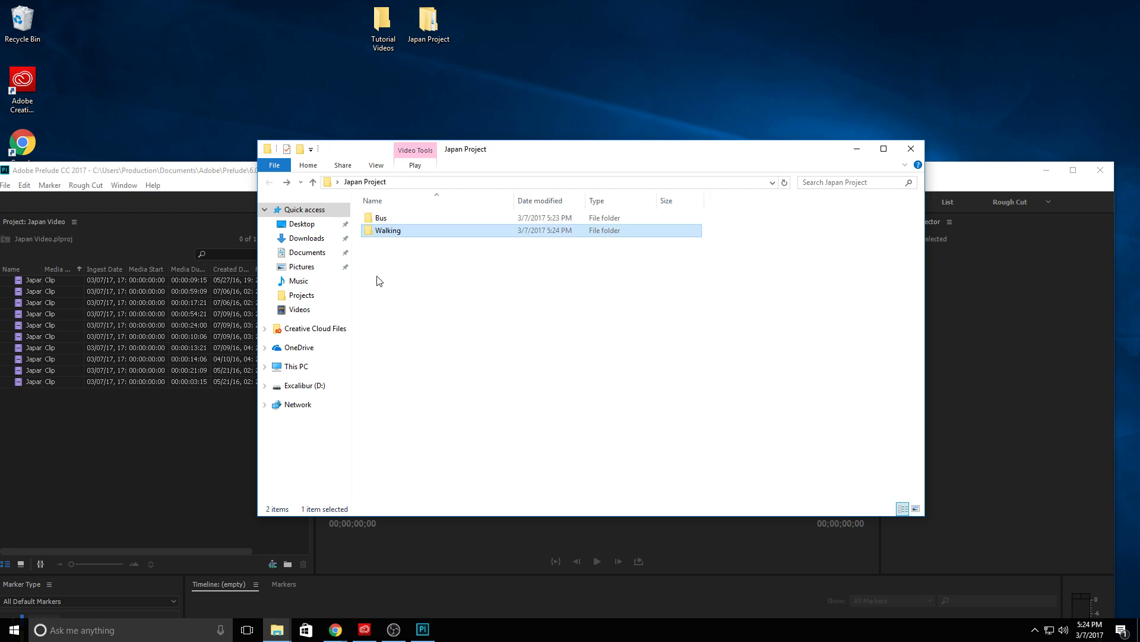
{"action": "left_click_drag", "start_coordinate": [424, 320], "coordinate": [395, 207]}
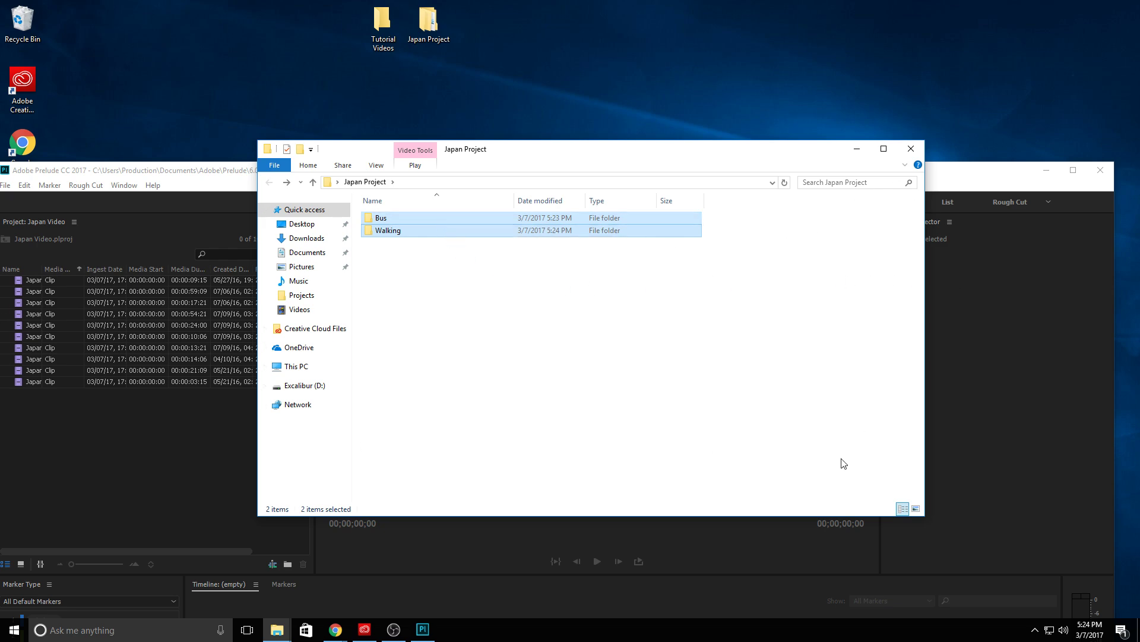
{"action": "double_click", "coordinate": [218, 173]}
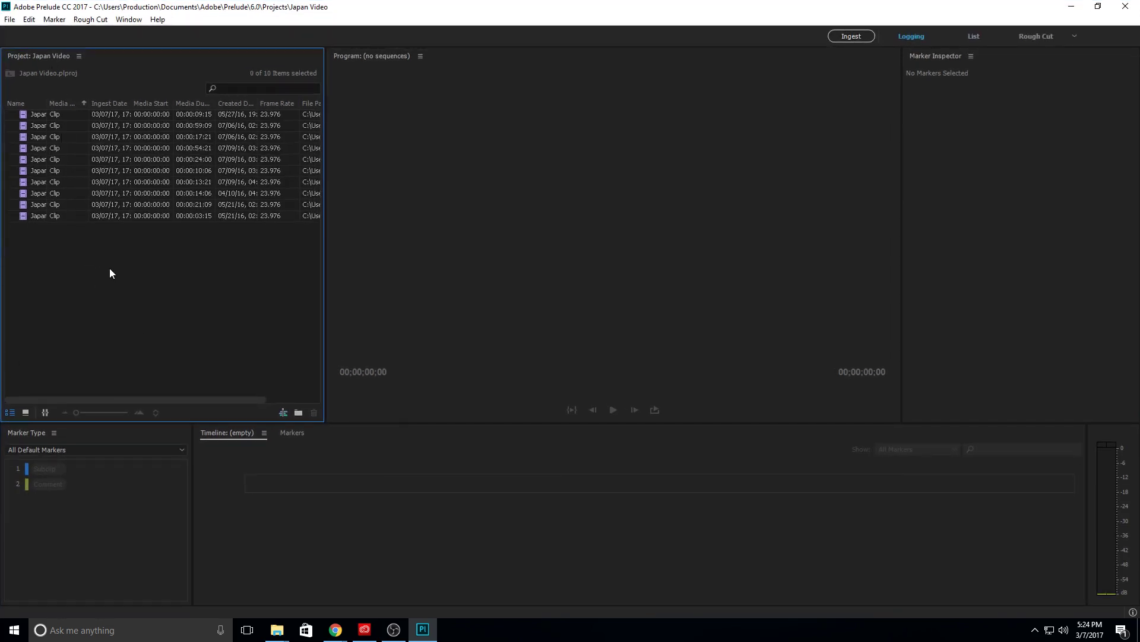
Step: Create a rough cut named Japan Rough Cut in the Rough Cuts folder
{"action": "left_click", "coordinate": [10, 21]}
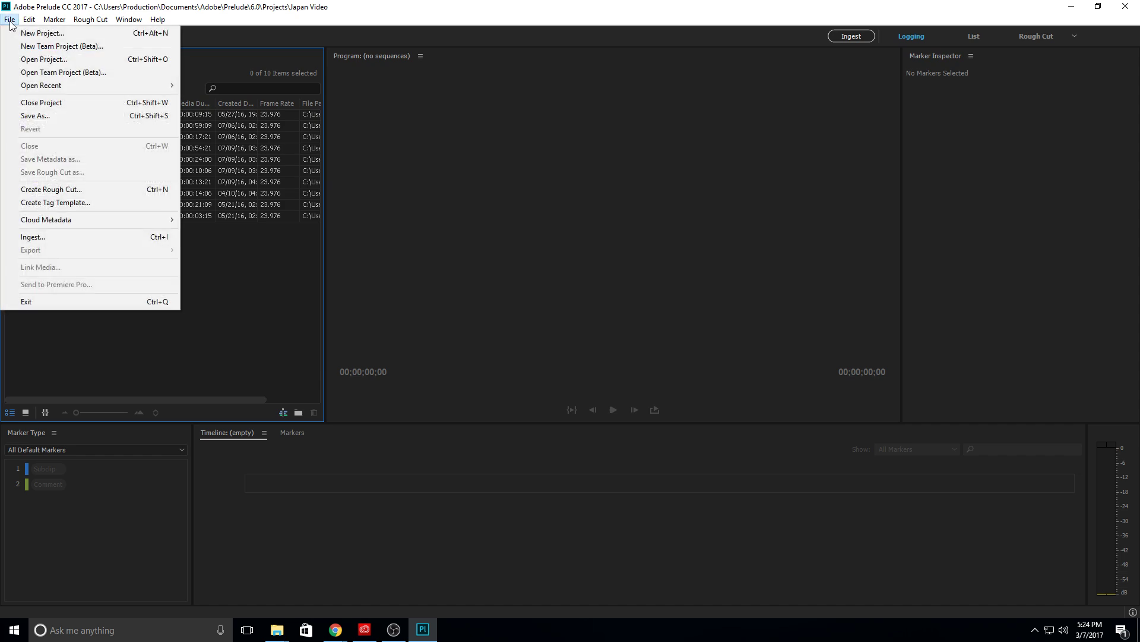
{"action": "left_click", "coordinate": [69, 189]}
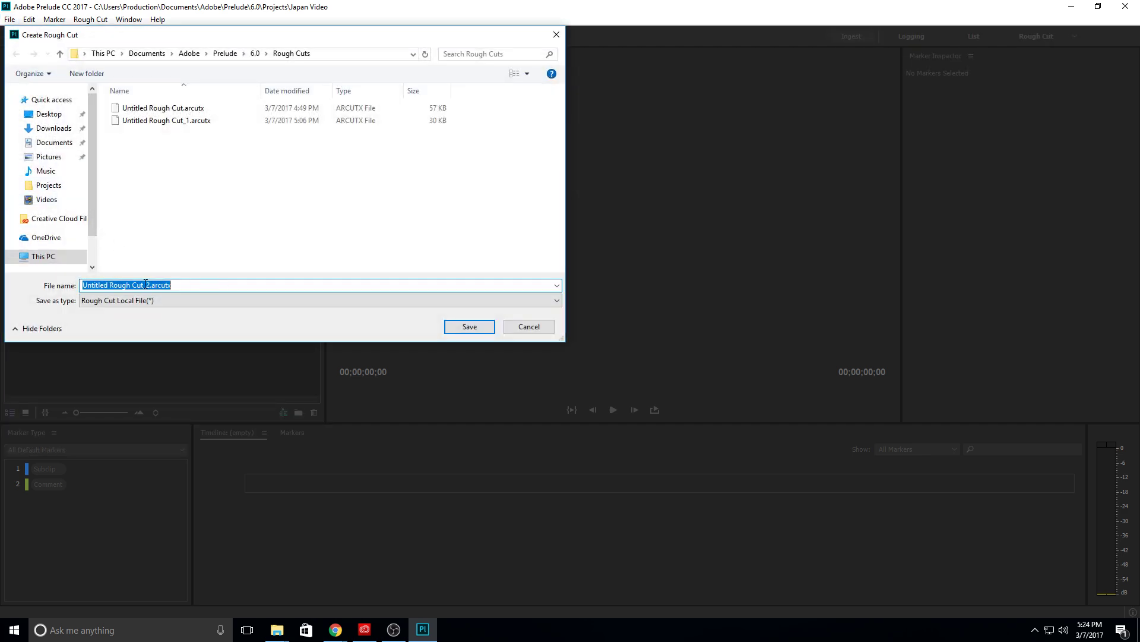
{"action": "left_click_drag", "start_coordinate": [146, 283], "coordinate": [28, 279]}
{"action": "key", "text": "BackSpace"}
{"action": "type", "text": "Jap"}
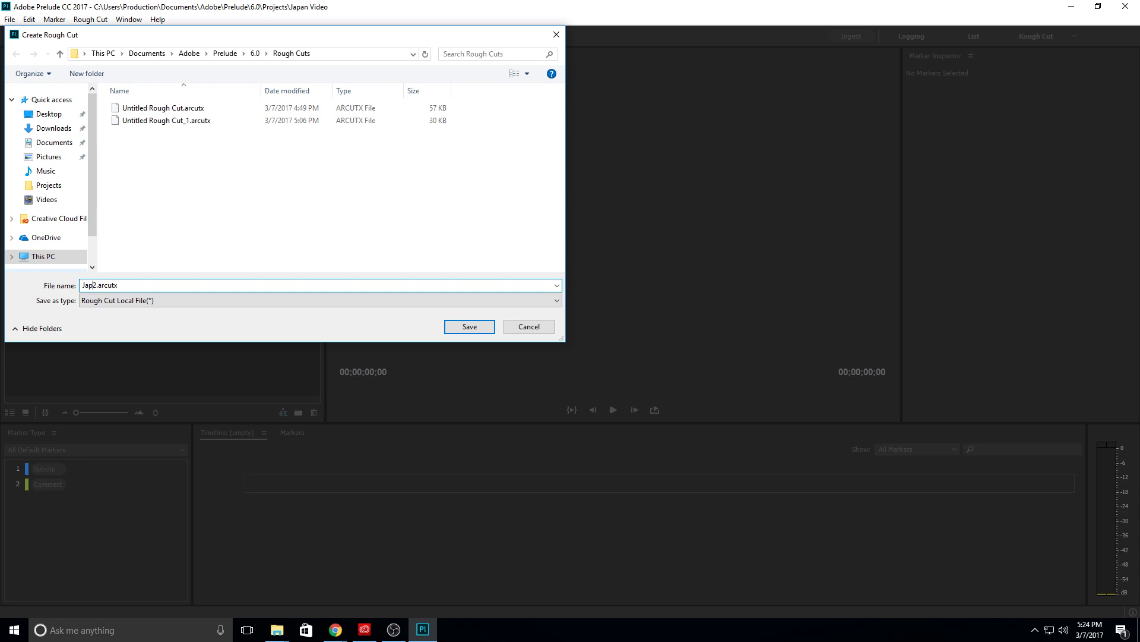
{"action": "type", "text": "an Rough Cut"}
{"action": "key", "text": "Return"}
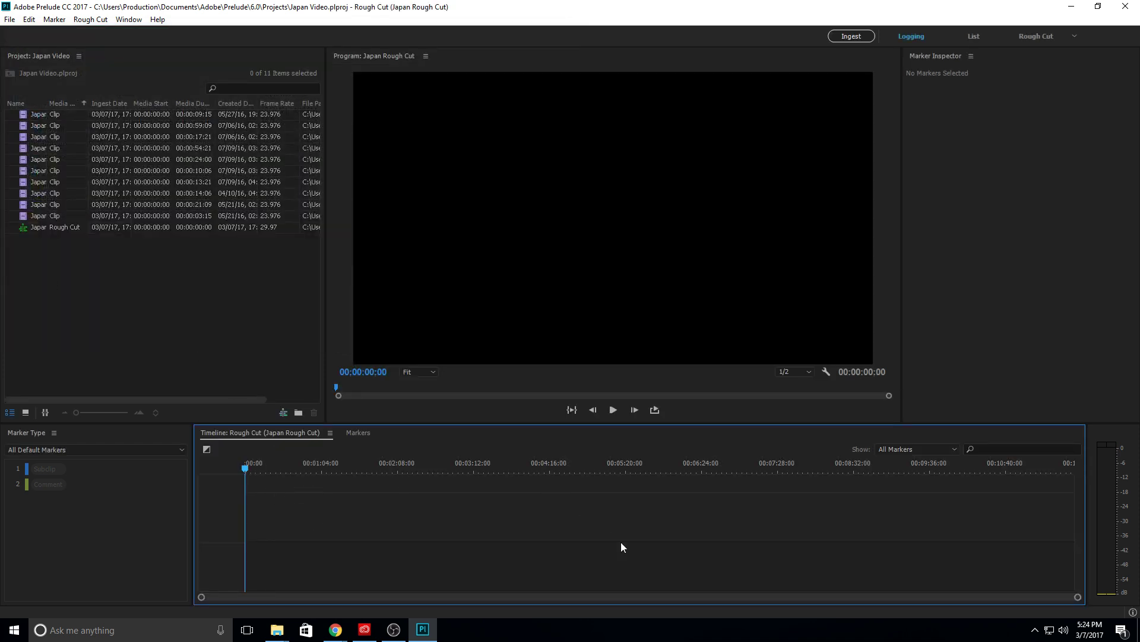
Step: Load the first clip, Japan_Bus_1, into the timeline and add a subclip marker starting at 00:00:01:08
{"action": "double_click", "coordinate": [40, 115]}
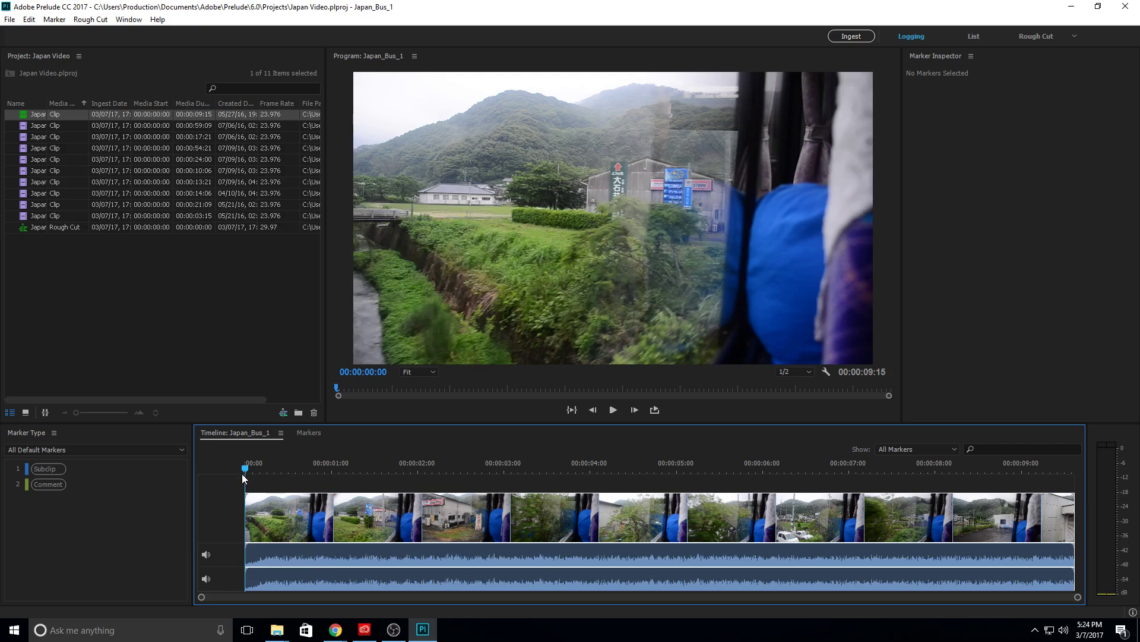
{"action": "left_click_drag", "start_coordinate": [246, 473], "coordinate": [359, 486]}
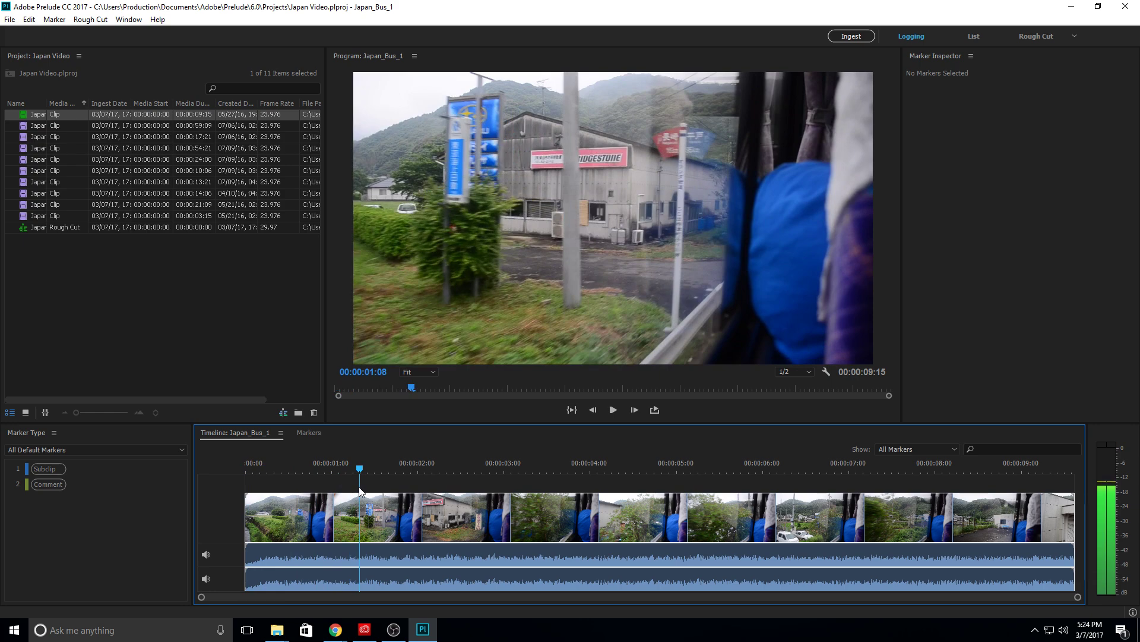
{"action": "left_click", "coordinate": [59, 468]}
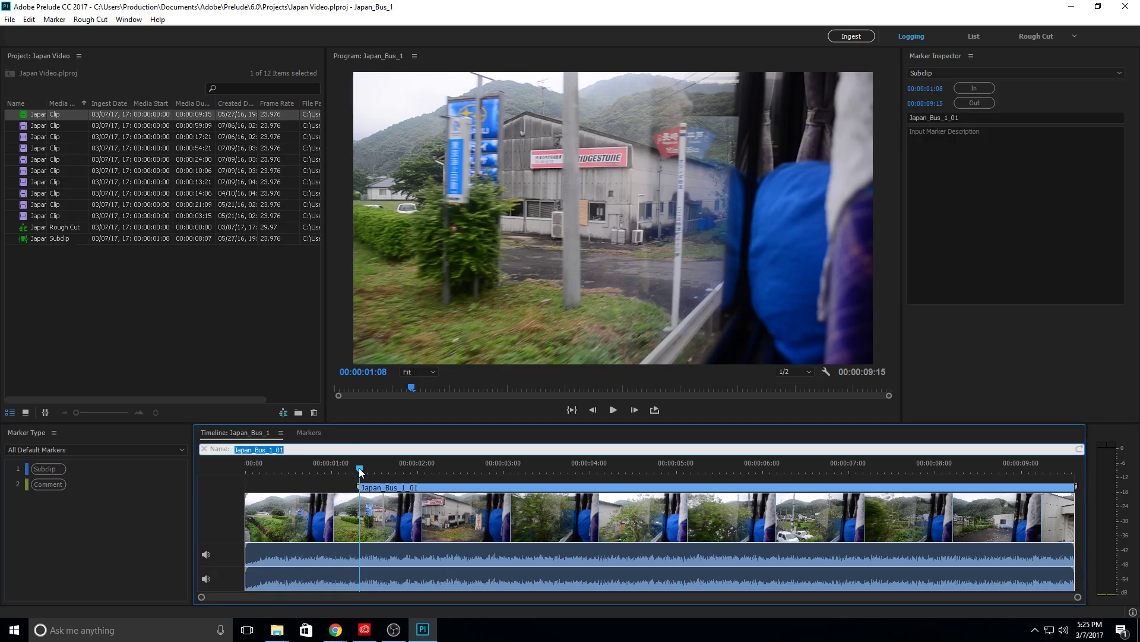
{"action": "left_click_drag", "start_coordinate": [359, 472], "coordinate": [665, 470]}
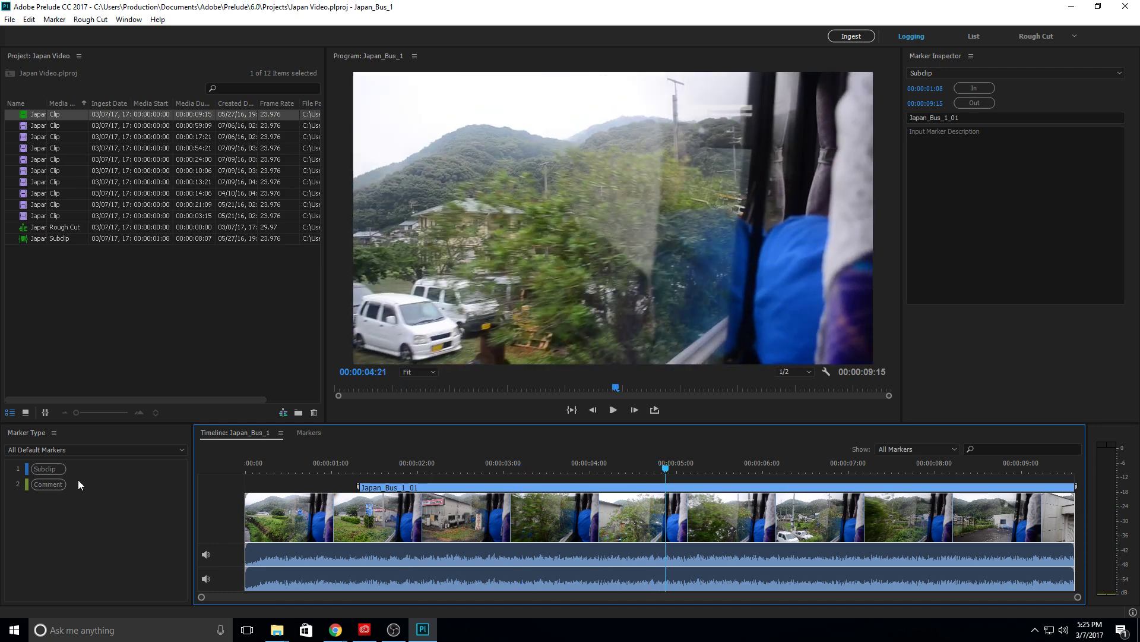
{"action": "left_click", "coordinate": [58, 468]}
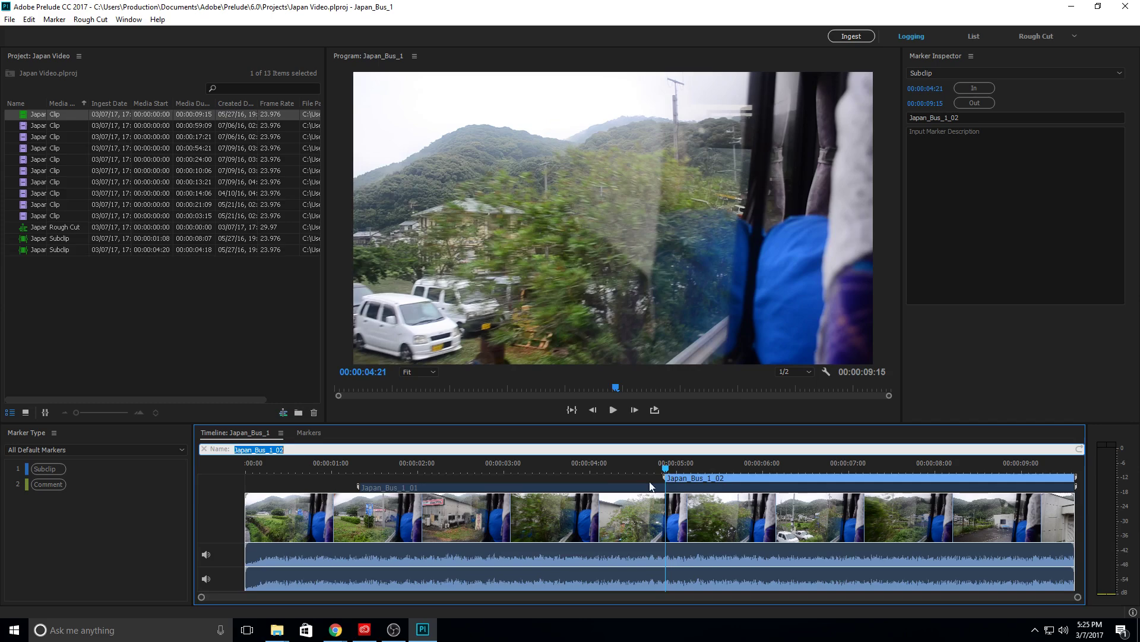
{"action": "left_click", "coordinate": [622, 477]}
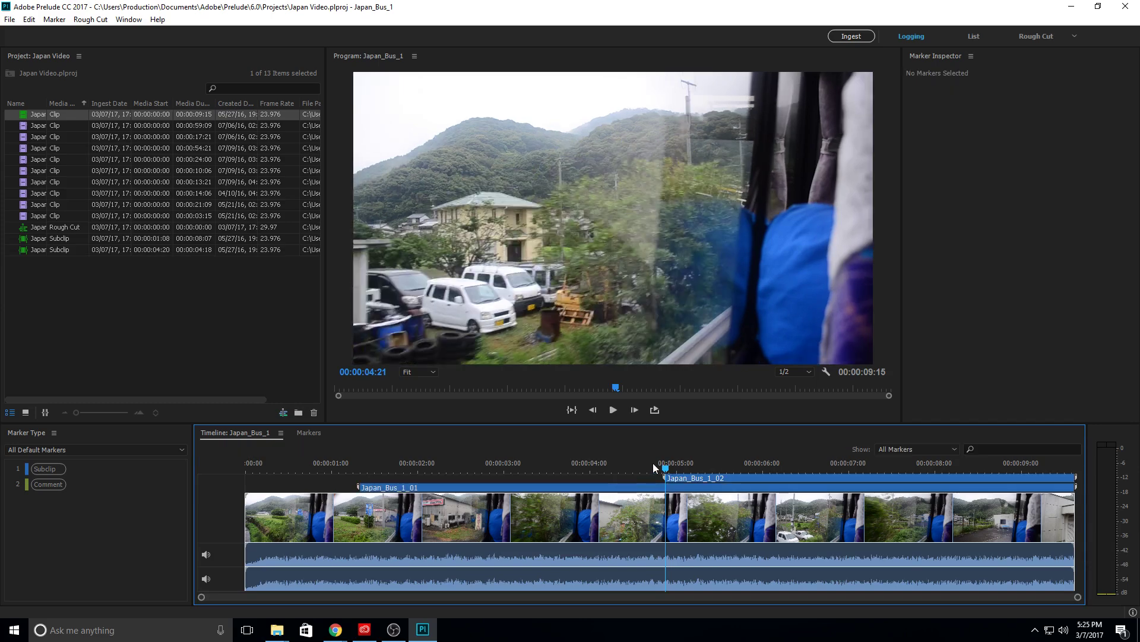
{"action": "left_click", "coordinate": [702, 480]}
{"action": "key", "text": "Delete"}
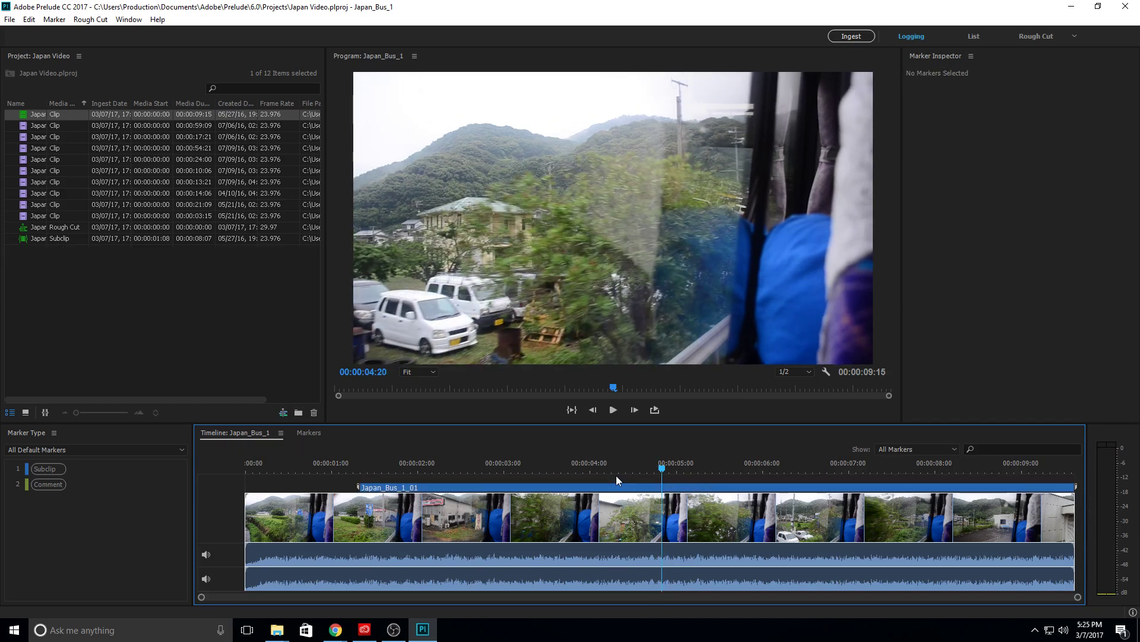
Step: Set the out point of the subclip Japan_Bus_1_01 to 00:00:04:11
{"action": "left_click", "coordinate": [598, 467]}
{"action": "key", "text": "space"}
{"action": "left_click_drag", "start_coordinate": [620, 465], "coordinate": [631, 493]}
{"action": "left_click", "coordinate": [630, 492]}
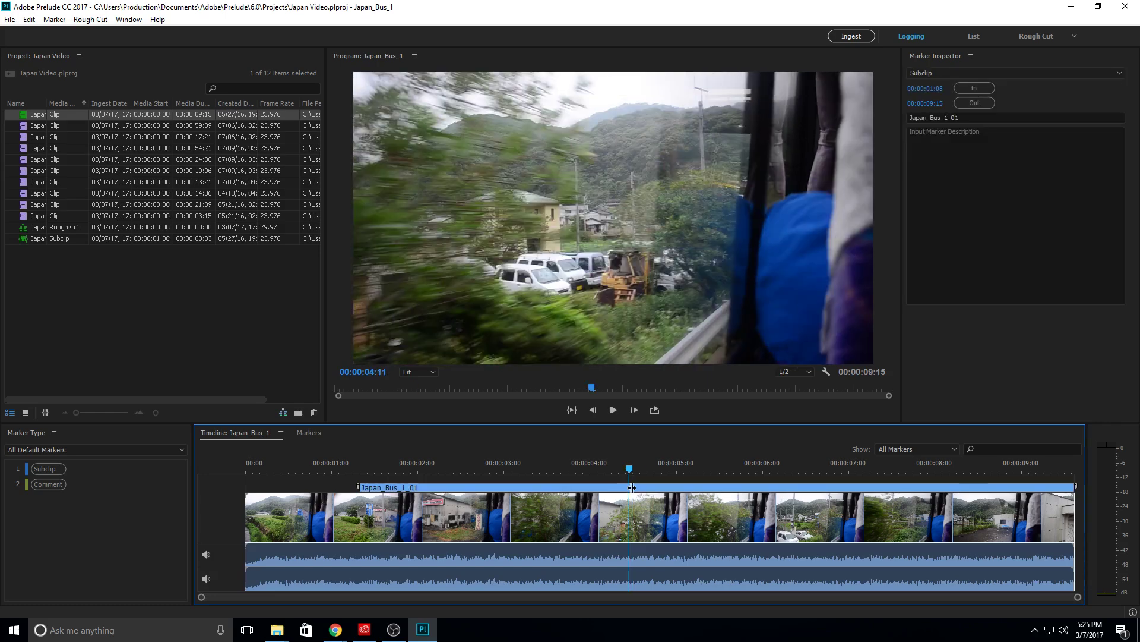
{"action": "key", "text": "o"}
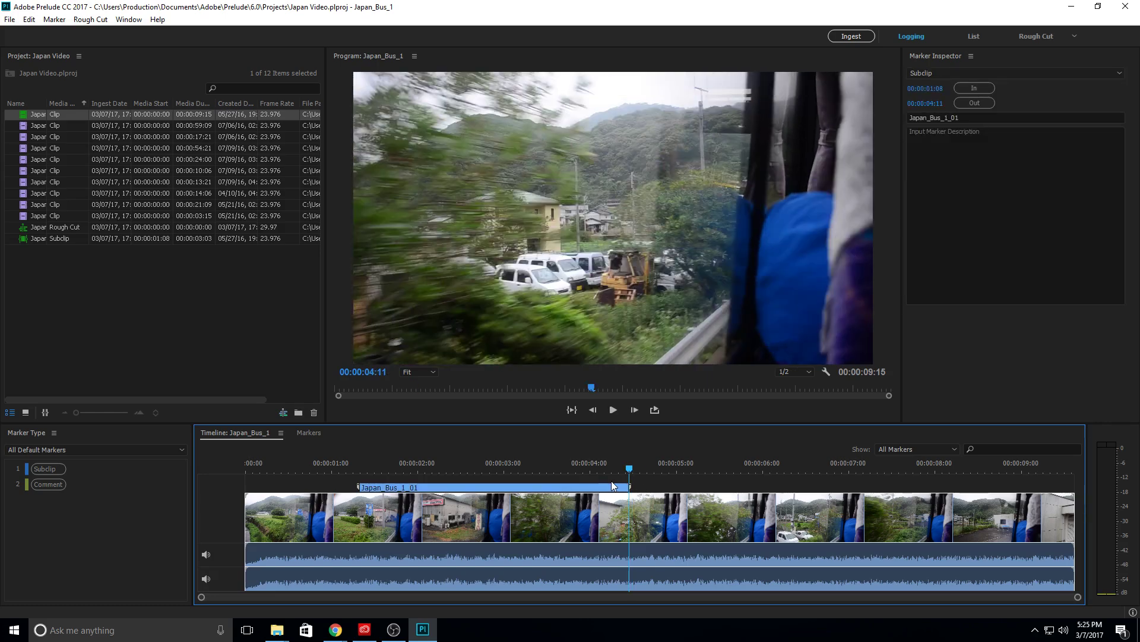
Step: Try the subclip's in point at 00:00:01:21, set it to 00:00:01:06 instead, and briefly play the result
{"action": "left_click", "coordinate": [406, 464]}
{"action": "key", "text": "i"}
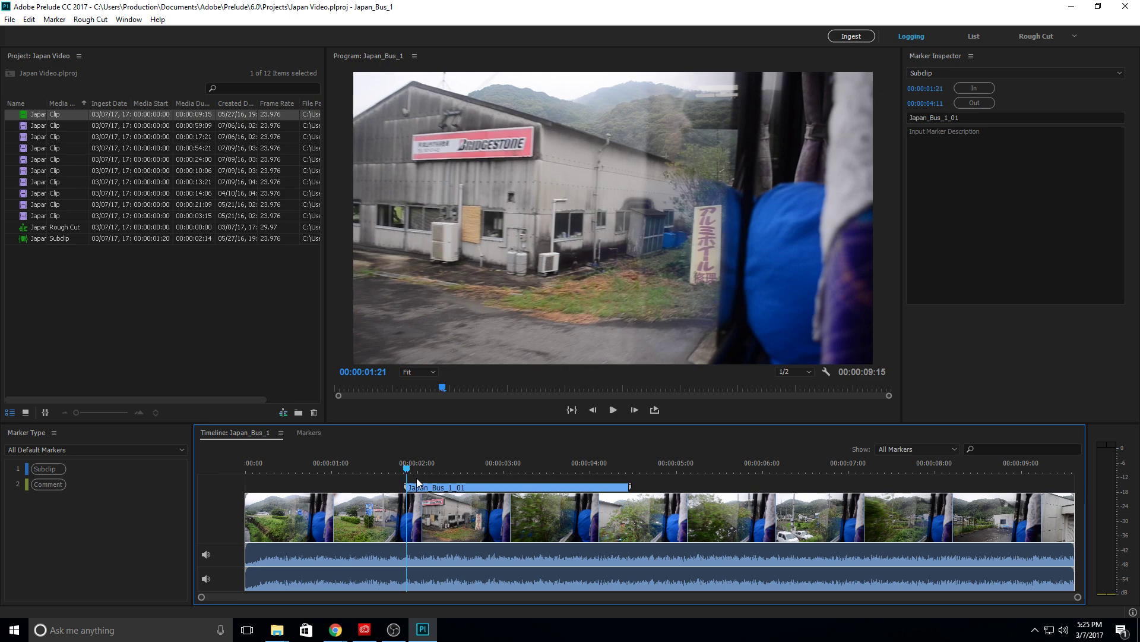
{"action": "left_click", "coordinate": [353, 465]}
{"action": "key", "text": "i"}
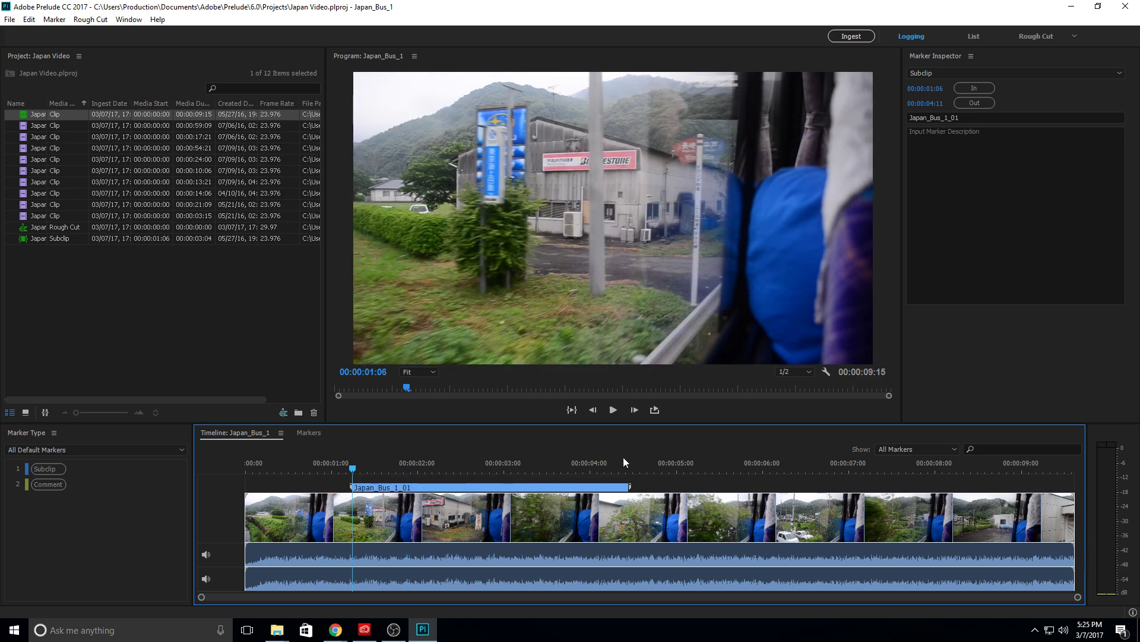
{"action": "key", "text": "space"}
{"action": "key", "text": "space"}
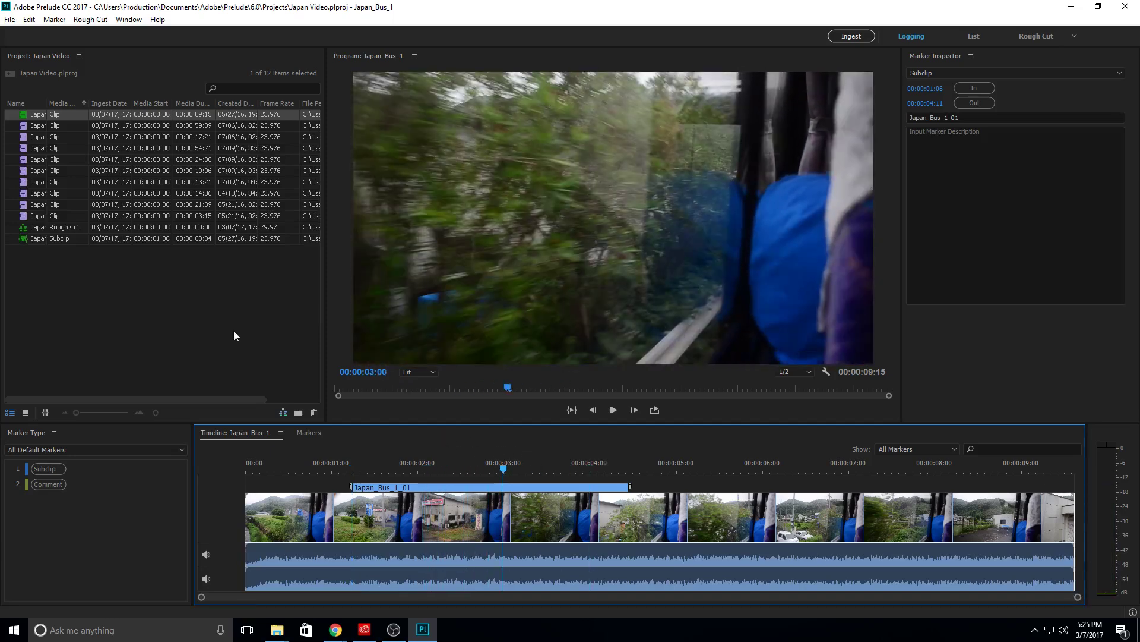
{"action": "left_click", "coordinate": [52, 138]}
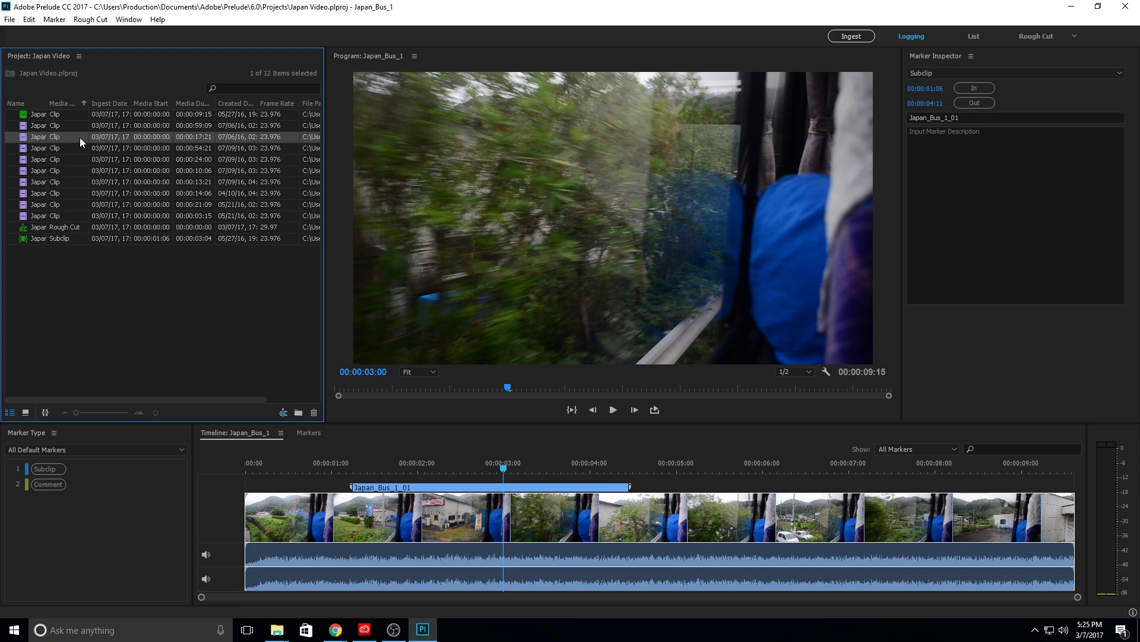
{"action": "left_click", "coordinate": [148, 389]}
{"action": "left_click", "coordinate": [55, 152]}
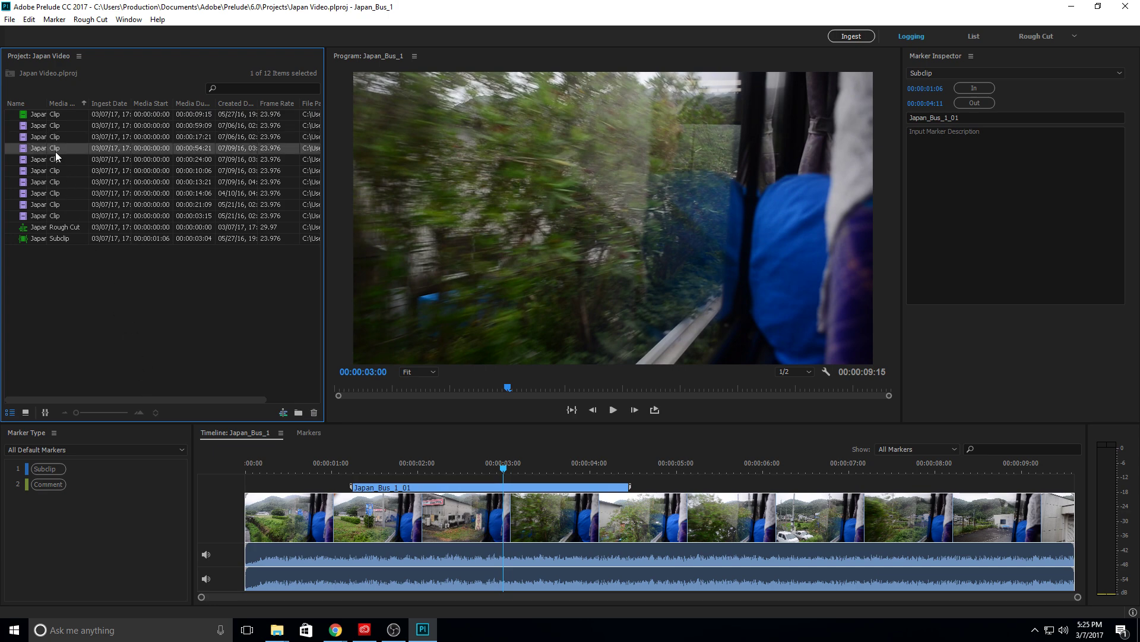
{"action": "left_click", "coordinate": [55, 152]}
{"action": "left_click", "coordinate": [674, 511]}
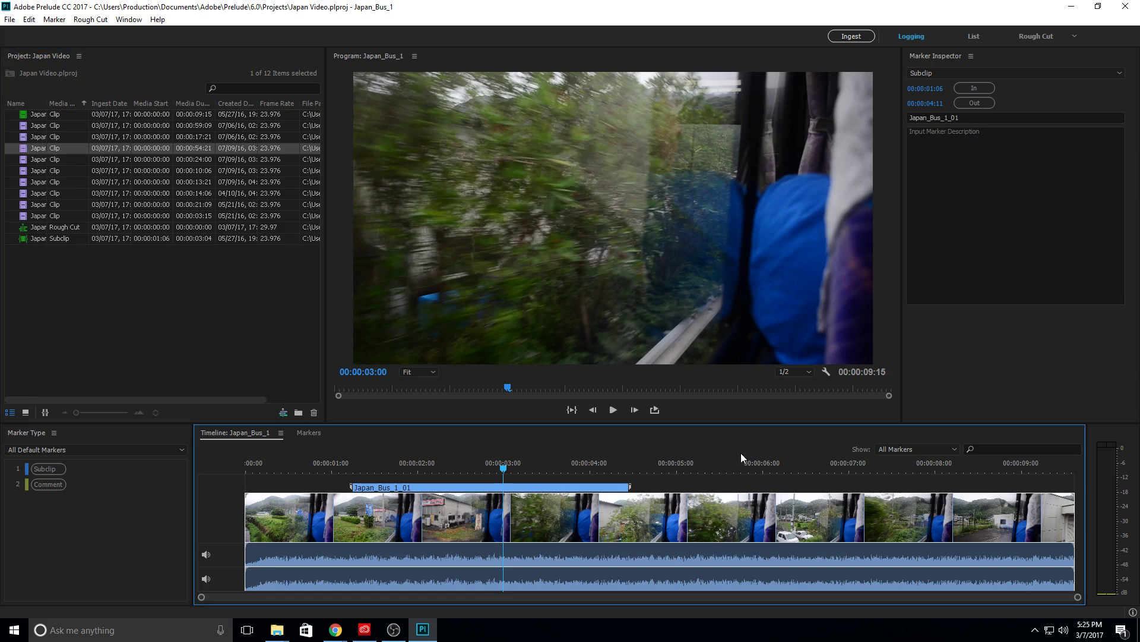
{"action": "left_click", "coordinate": [74, 533]}
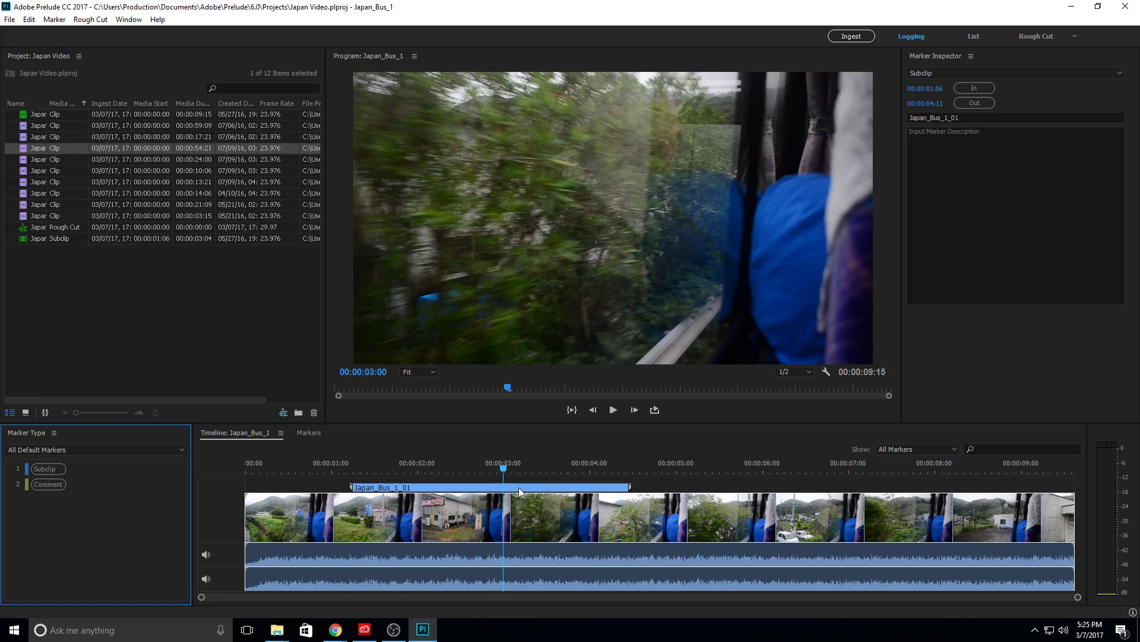
{"action": "left_click", "coordinate": [40, 216]}
{"action": "right_click", "coordinate": [39, 215]}
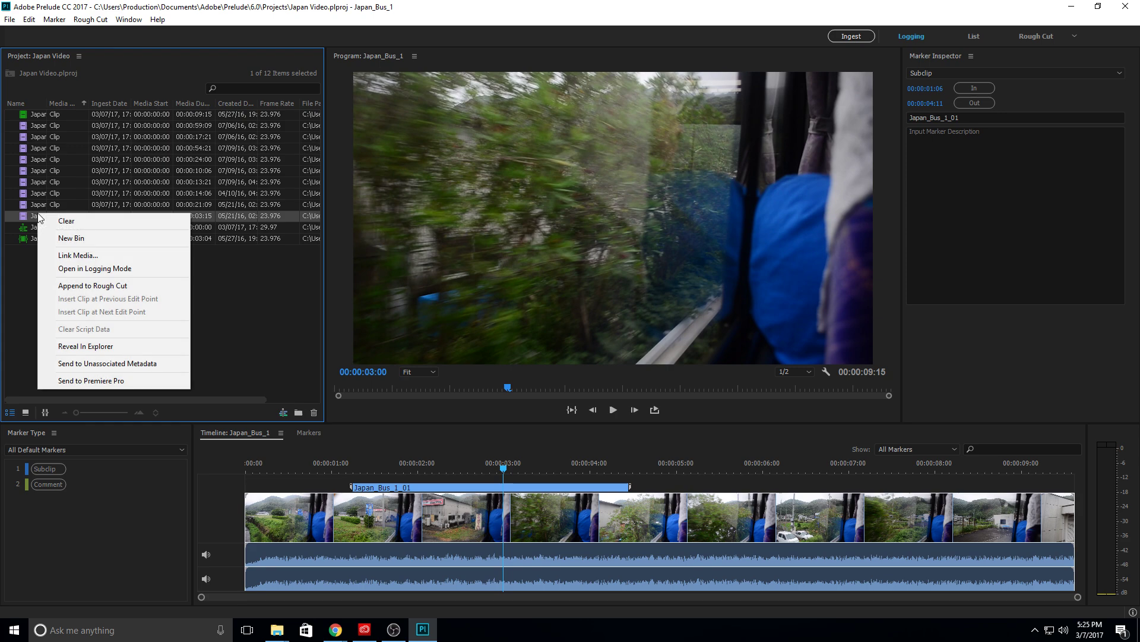
{"action": "left_click", "coordinate": [26, 302]}
Step: Load the Japan_Walking_3 clip into the timeline and add a subclip marker starting at 00:00:00:21
{"action": "double_click", "coordinate": [31, 218]}
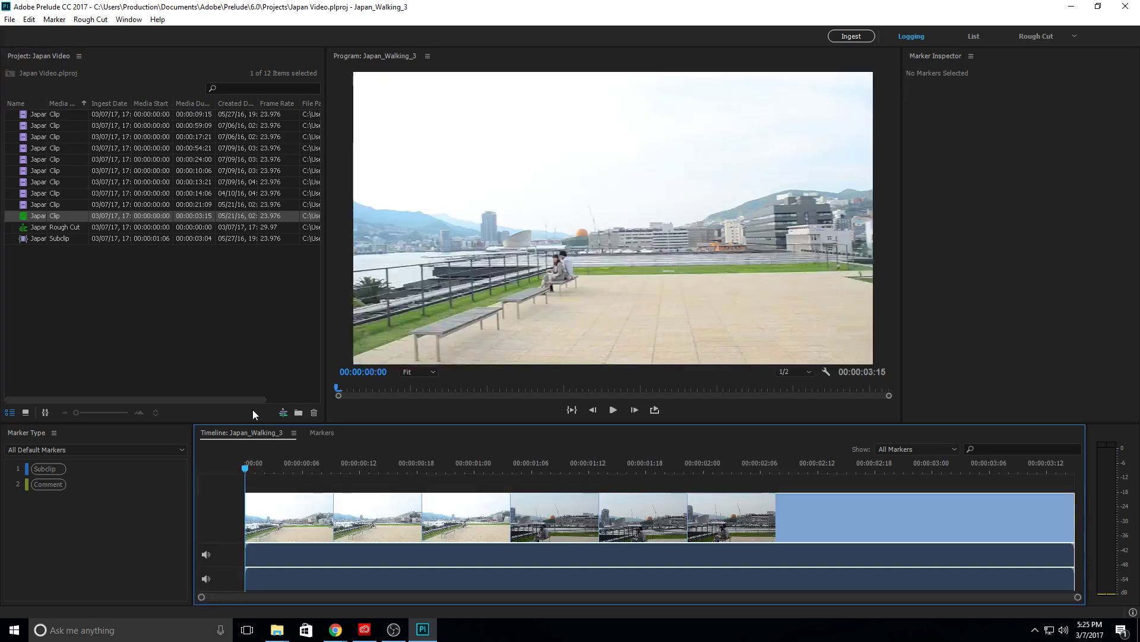
{"action": "left_click_drag", "start_coordinate": [311, 469], "coordinate": [448, 514]}
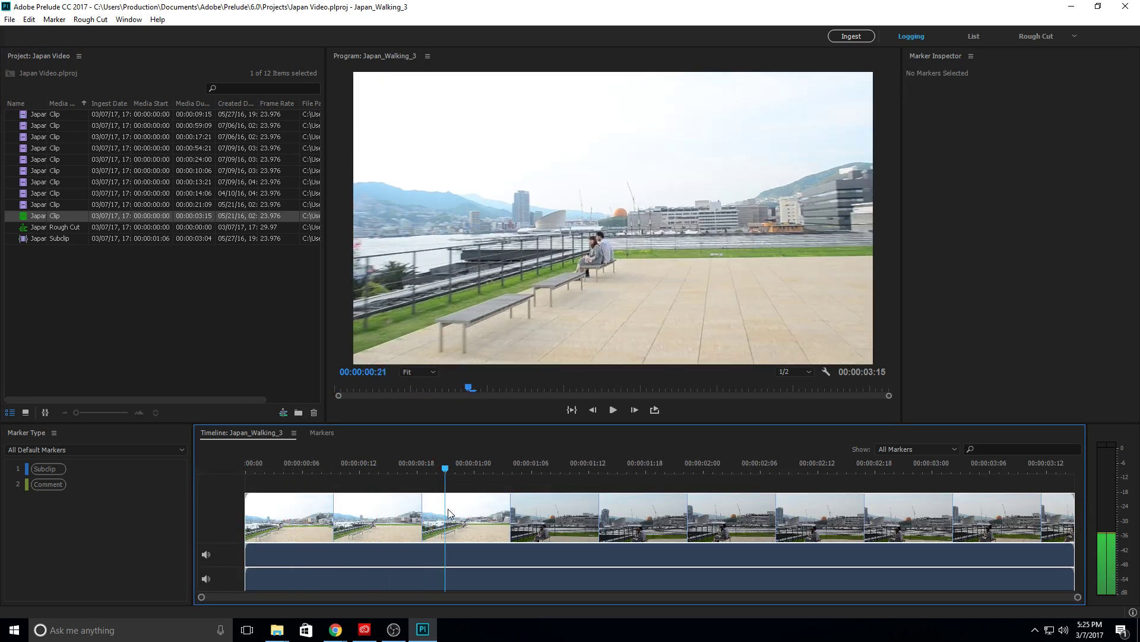
{"action": "left_click", "coordinate": [52, 469]}
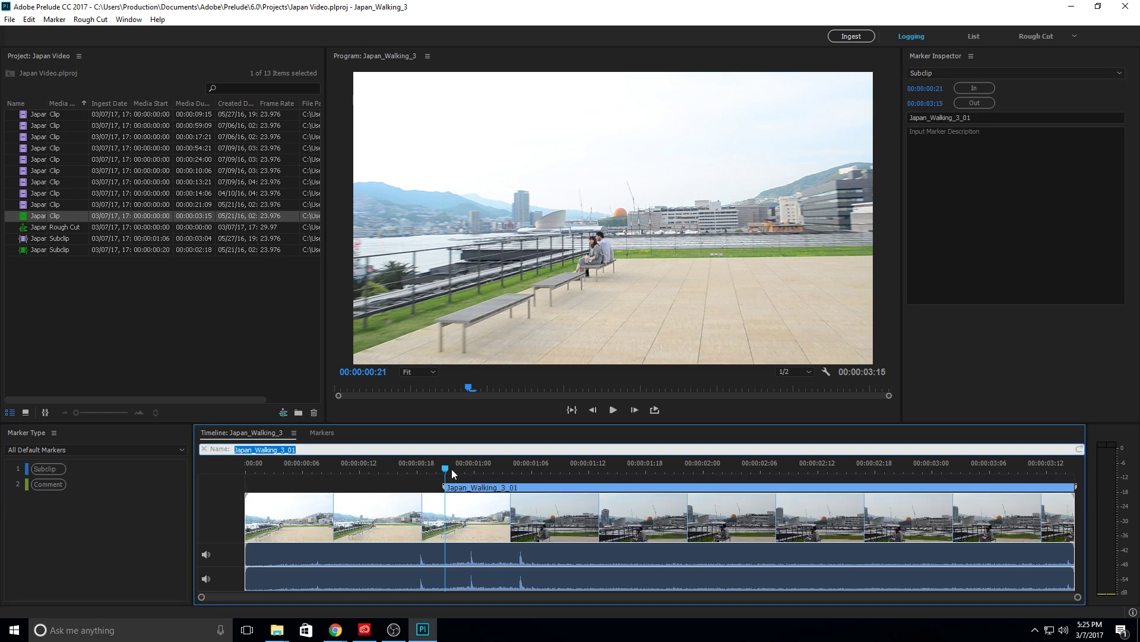
Step: Add a comment marker named Remember to Stabilize over the Japan_Walking_3_01 subclip and end both markers at 00:00:01:11
{"action": "left_click", "coordinate": [63, 485]}
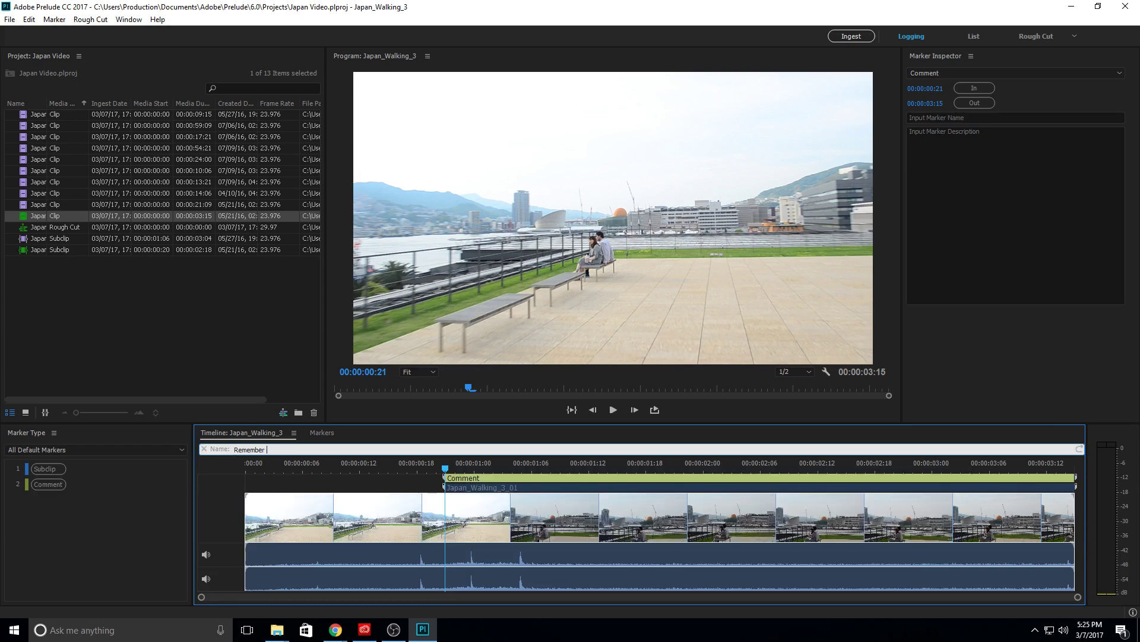
{"action": "type", "text": "abilize"}
{"action": "key", "text": "Return"}
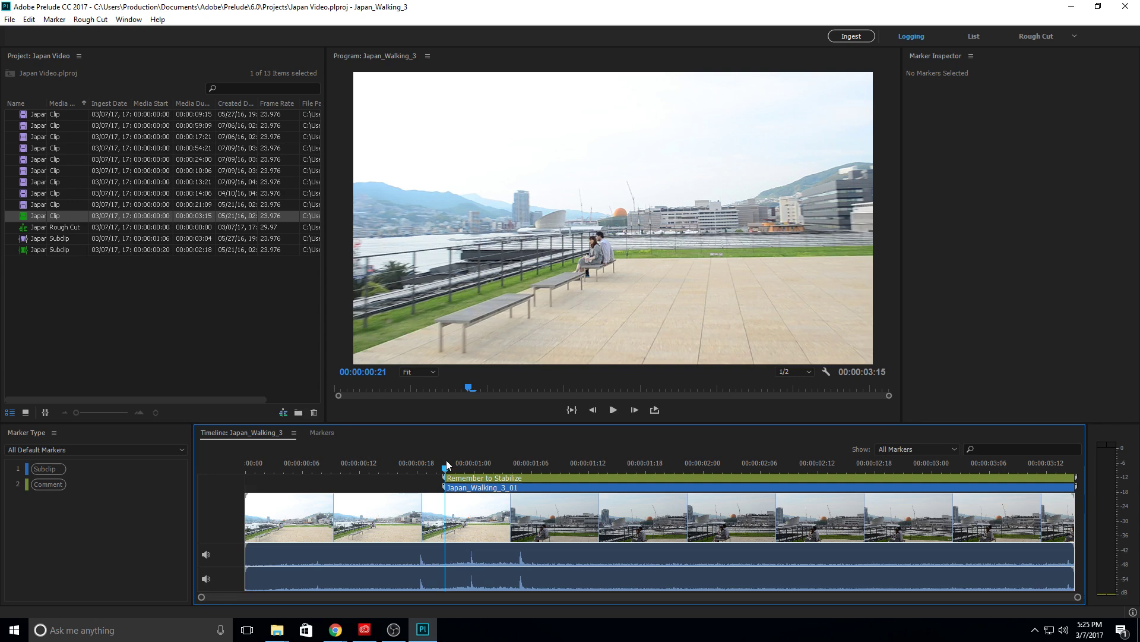
{"action": "left_click_drag", "start_coordinate": [447, 460], "coordinate": [582, 472]}
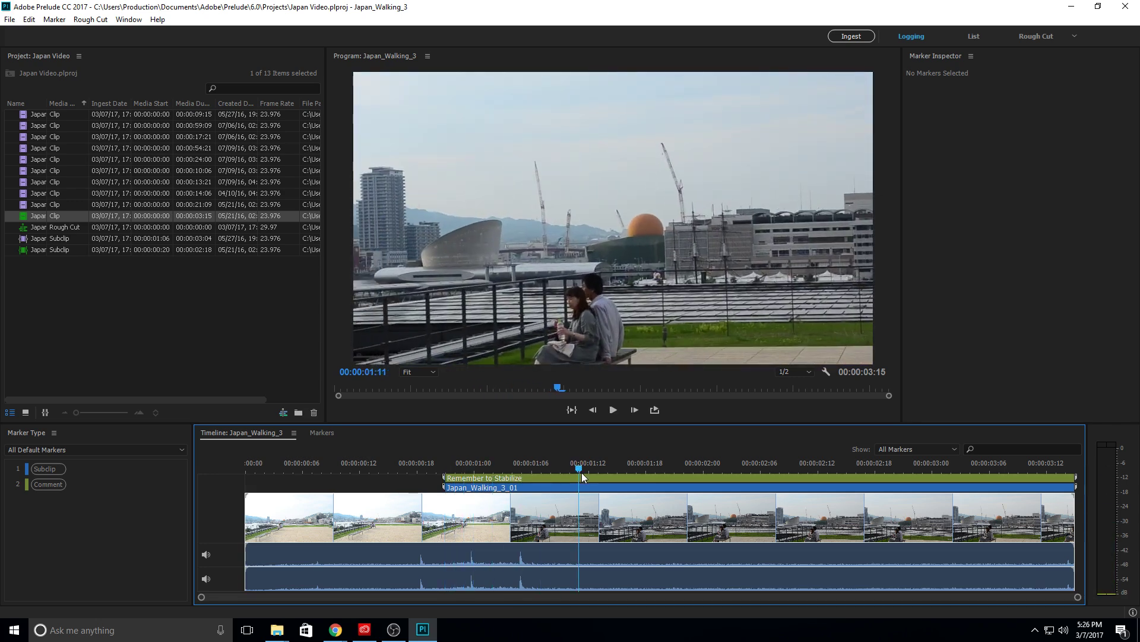
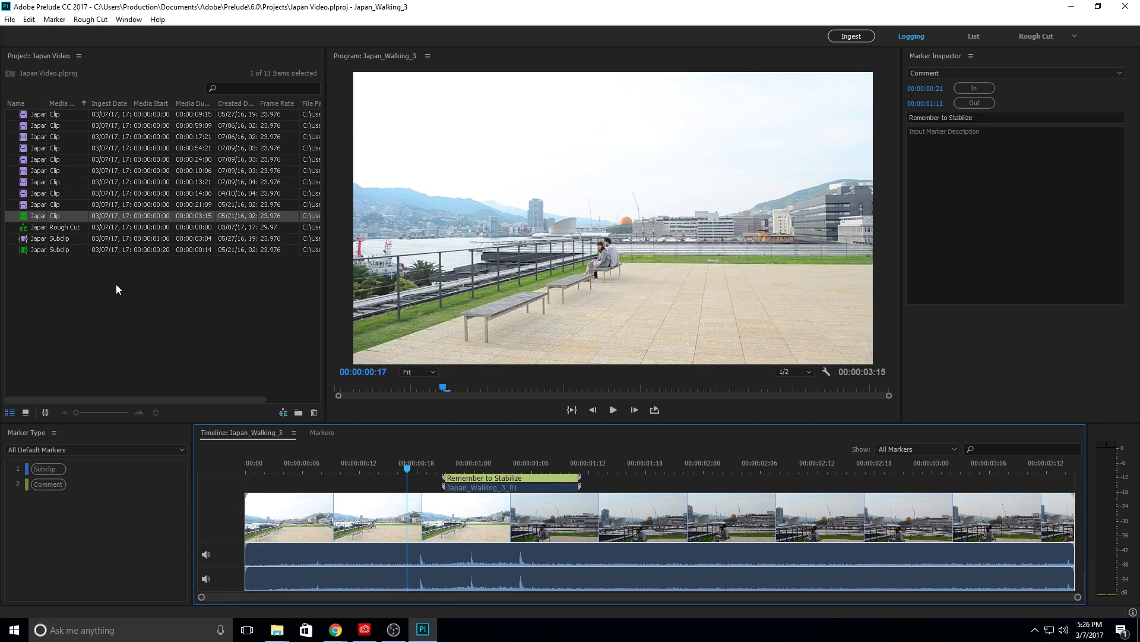
Step: Open the Japan Rough Cut and place the clips Japan_Bus_5, Japan_Bus_6, Japan_Bus_7 and Japan_Walking_1 in its timeline
{"action": "double_click", "coordinate": [40, 226]}
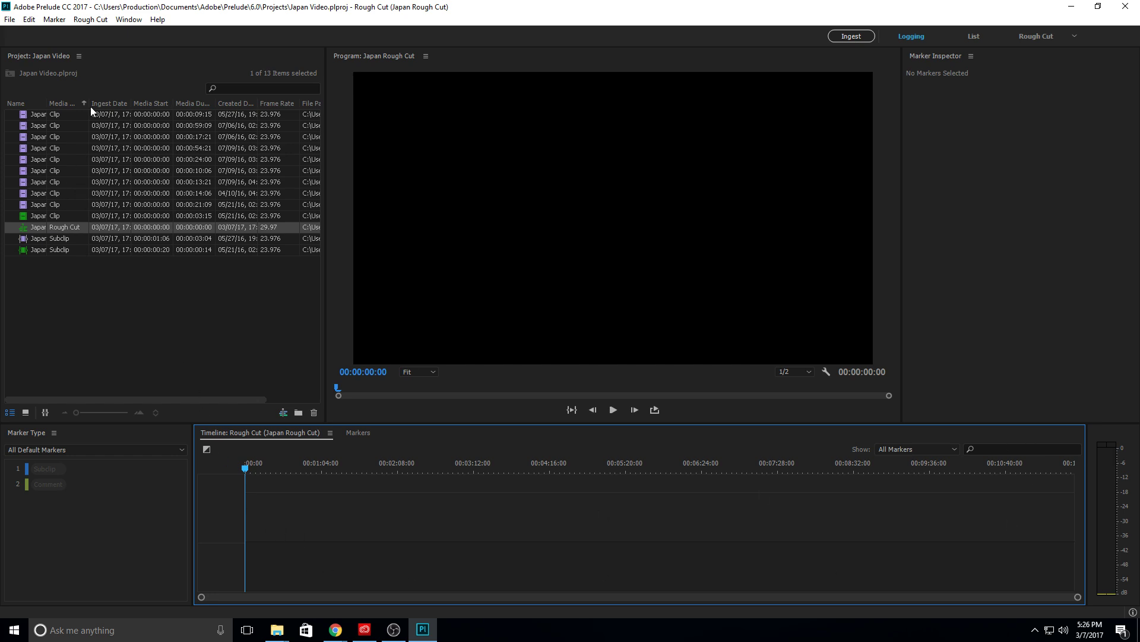
{"action": "left_click", "coordinate": [40, 159]}
{"action": "left_click", "coordinate": [43, 193], "text": "shift"}
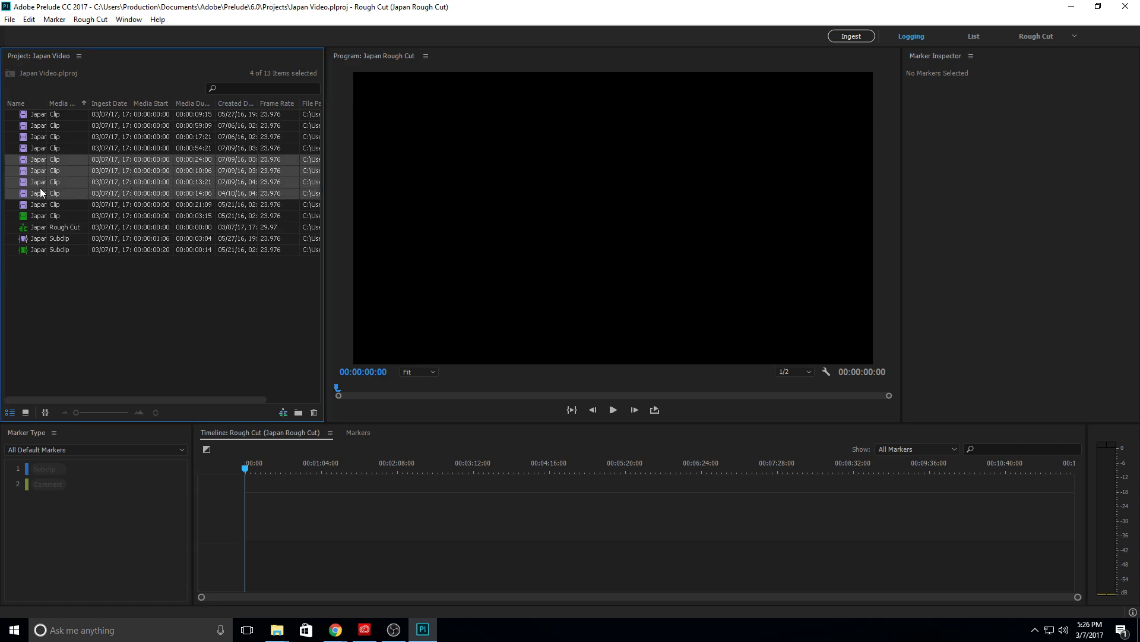
{"action": "left_click_drag", "start_coordinate": [39, 166], "coordinate": [313, 517]}
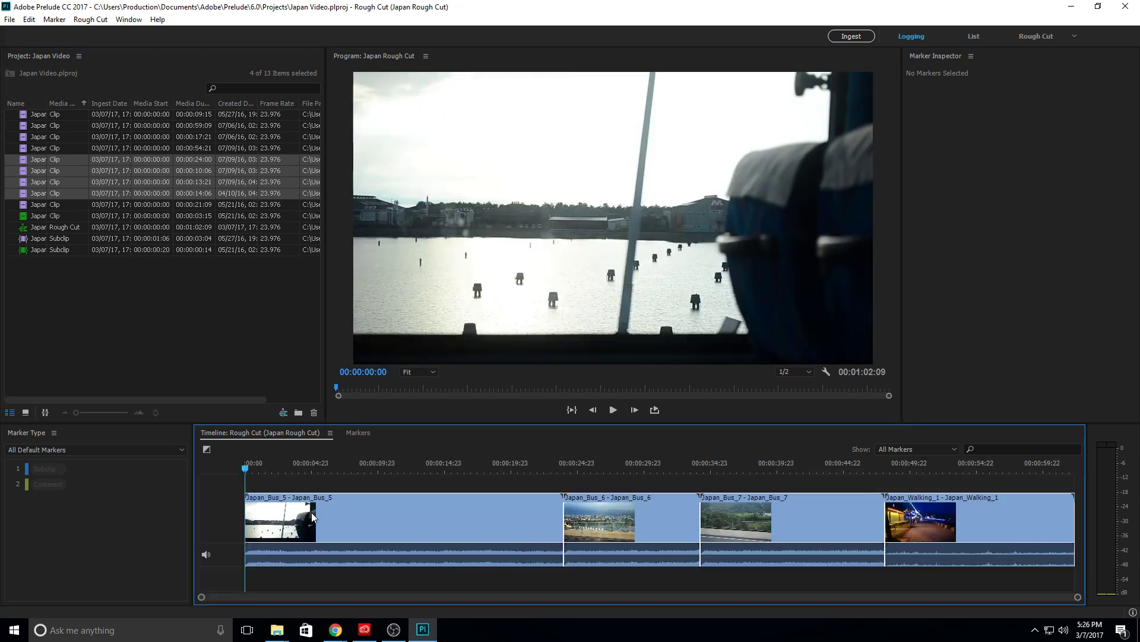
Step: Trim the end of Japan_Bus_5 in the rough cut so the clip lasts about 9 seconds
{"action": "left_click_drag", "start_coordinate": [614, 505], "coordinate": [689, 505]}
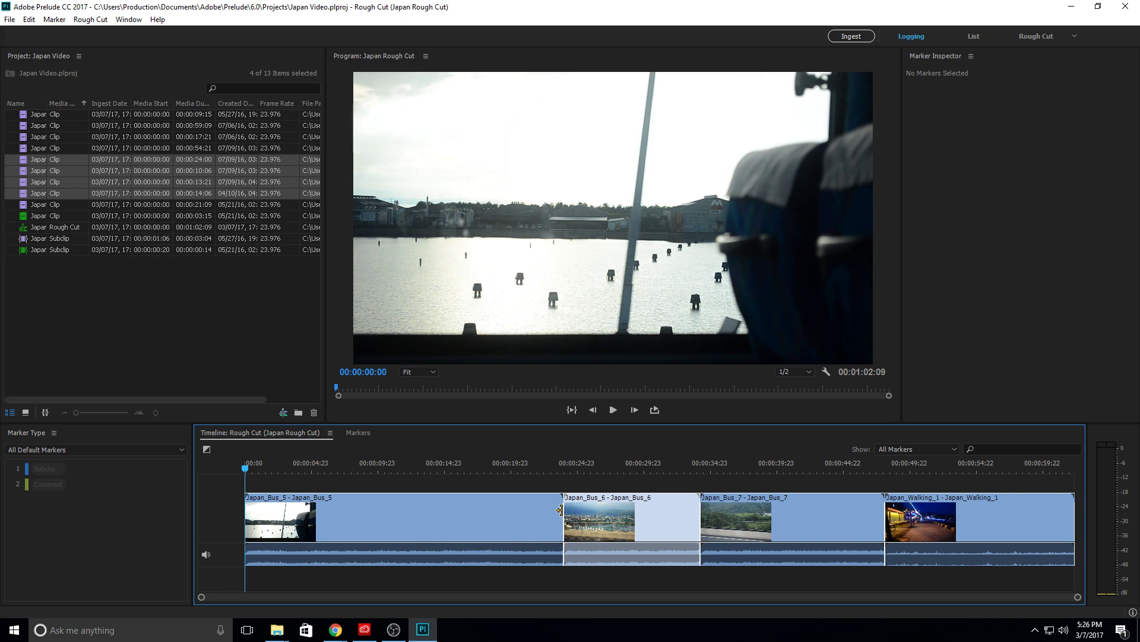
{"action": "left_click_drag", "start_coordinate": [562, 516], "coordinate": [472, 516]}
{"action": "left_click_drag", "start_coordinate": [439, 467], "coordinate": [373, 474]}
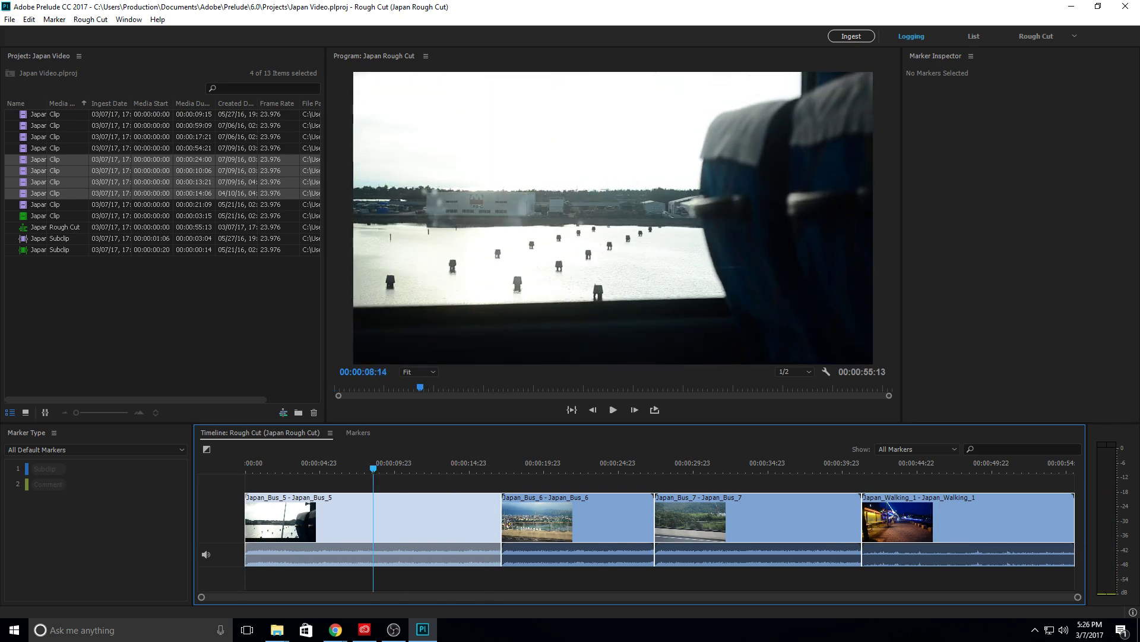
{"action": "left_click_drag", "start_coordinate": [502, 523], "coordinate": [405, 519]}
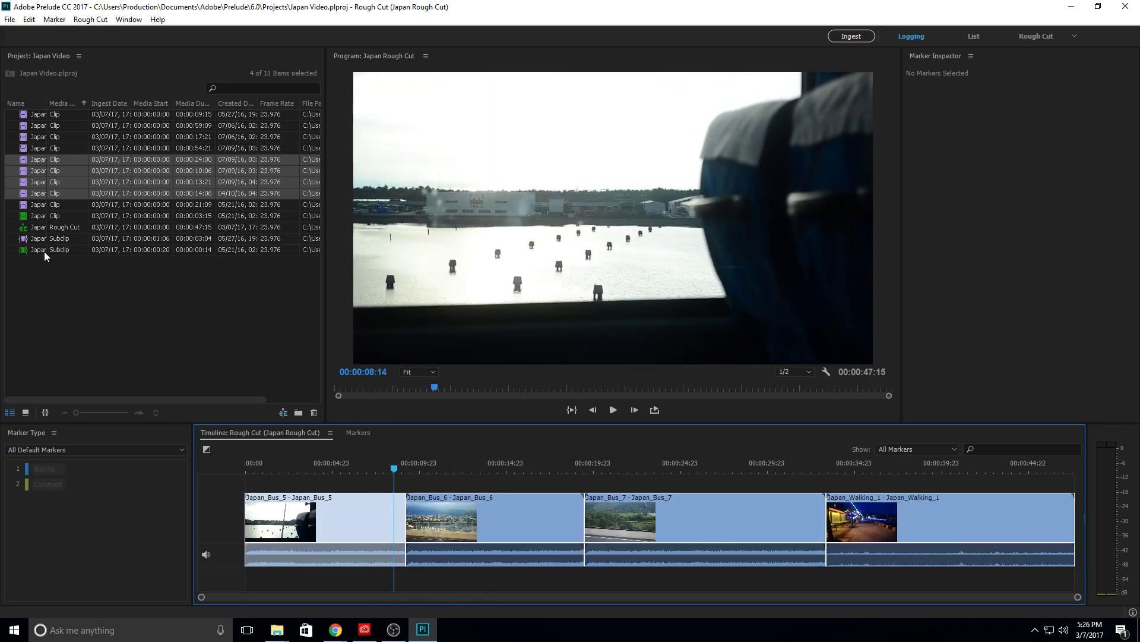
Step: Insert the Japan_Walking_3_01 subclip between Japan_Bus_7 and Japan_Walking_1 and step through its frames to check it
{"action": "left_click_drag", "start_coordinate": [45, 252], "coordinate": [820, 520]}
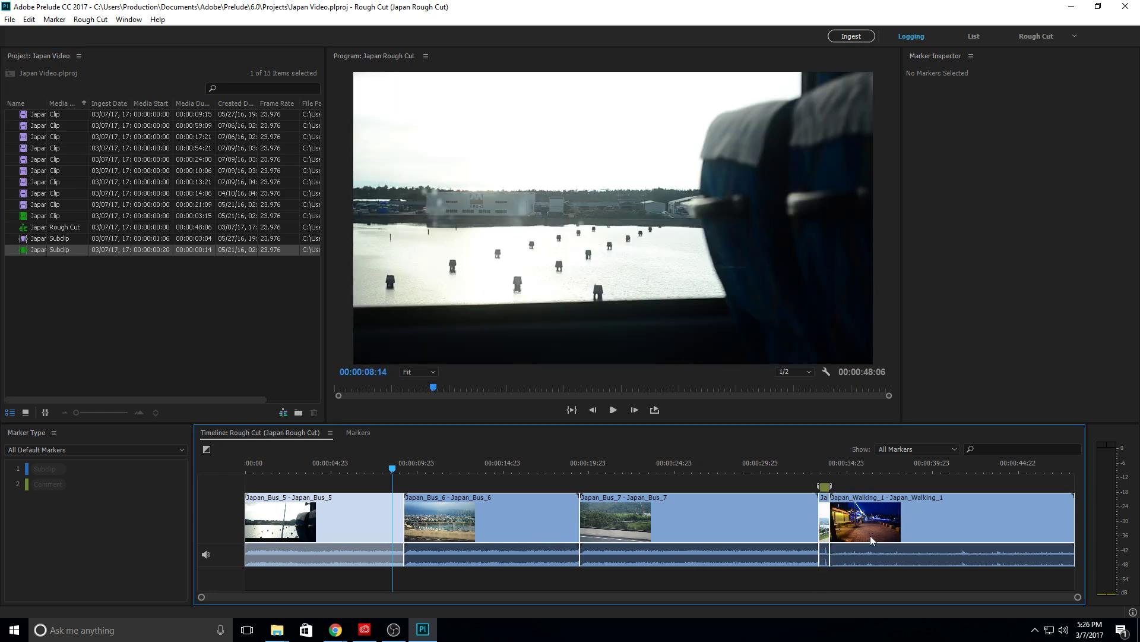
{"action": "left_click", "coordinate": [824, 468]}
{"action": "key", "text": "Right"}
{"action": "key", "text": "Right"}
{"action": "key", "text": "Right"}
{"action": "key", "text": "Right"}
{"action": "key", "text": "Right"}
{"action": "key", "text": "Right"}
{"action": "key", "text": "Right"}
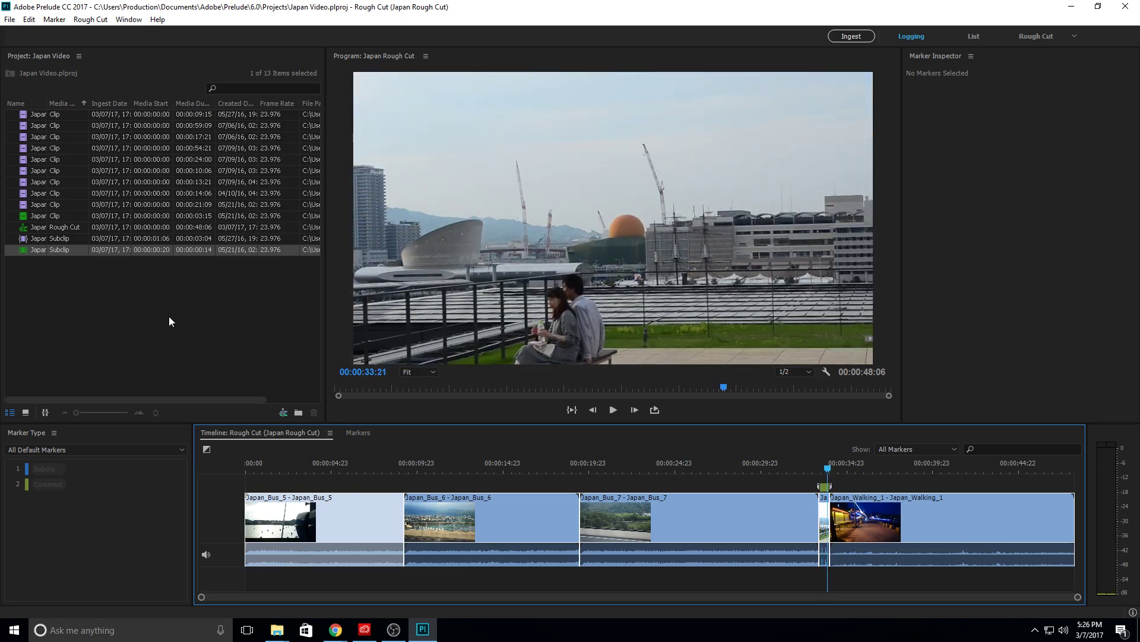
Step: Insert the full Japan_Walking_3 clip between Japan_Bus_6 and Japan_Bus_7 and scrub through the rough cut
{"action": "left_click_drag", "start_coordinate": [38, 215], "coordinate": [612, 523]}
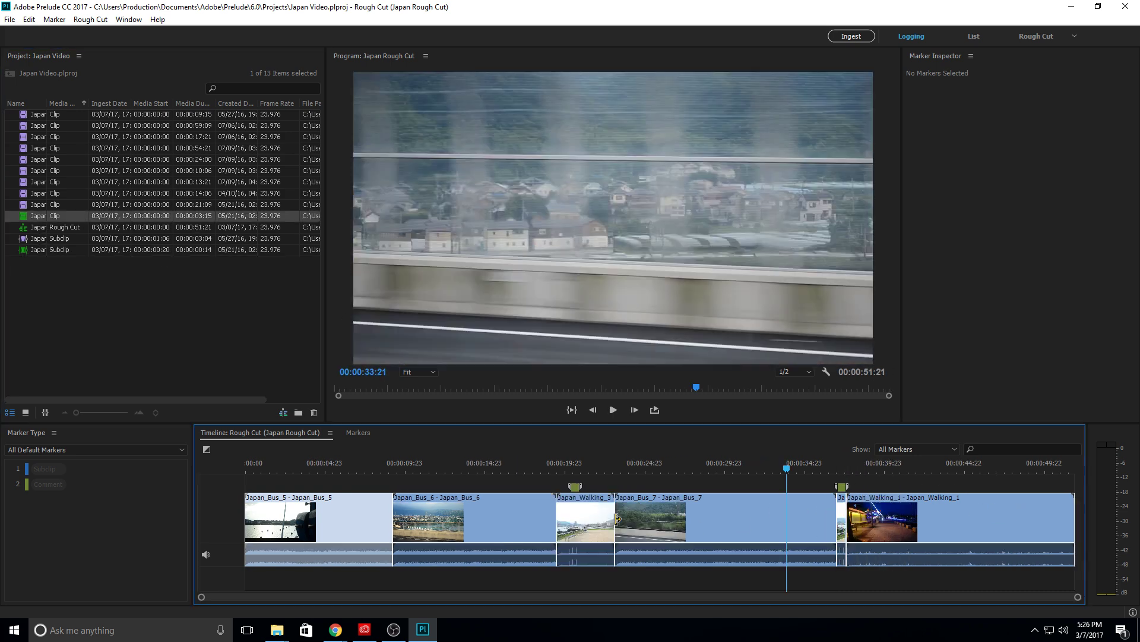
{"action": "left_click_drag", "start_coordinate": [561, 470], "coordinate": [754, 514]}
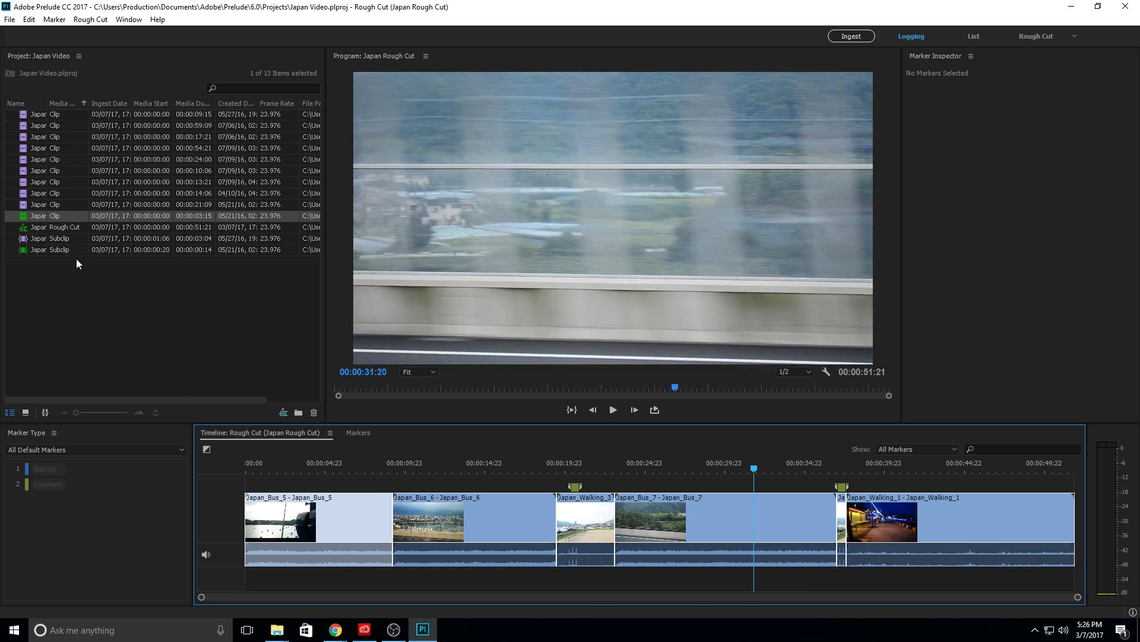
Step: Send the Japan Rough Cut to Premiere Pro in a new project named Japan_Project
{"action": "left_click", "coordinate": [60, 229]}
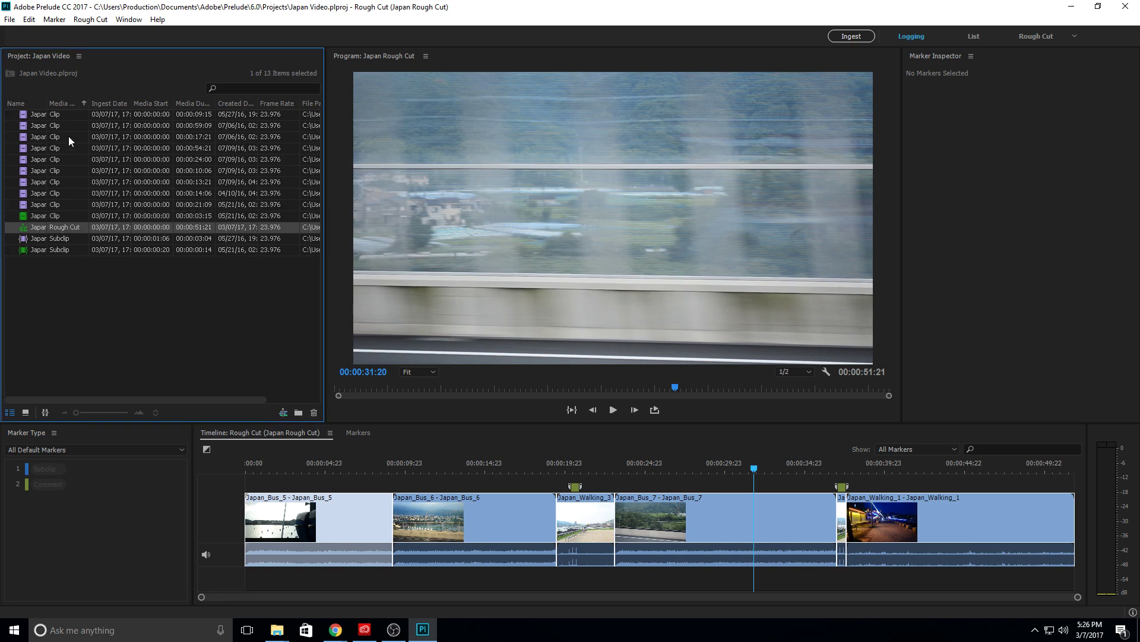
{"action": "right_click", "coordinate": [47, 229]}
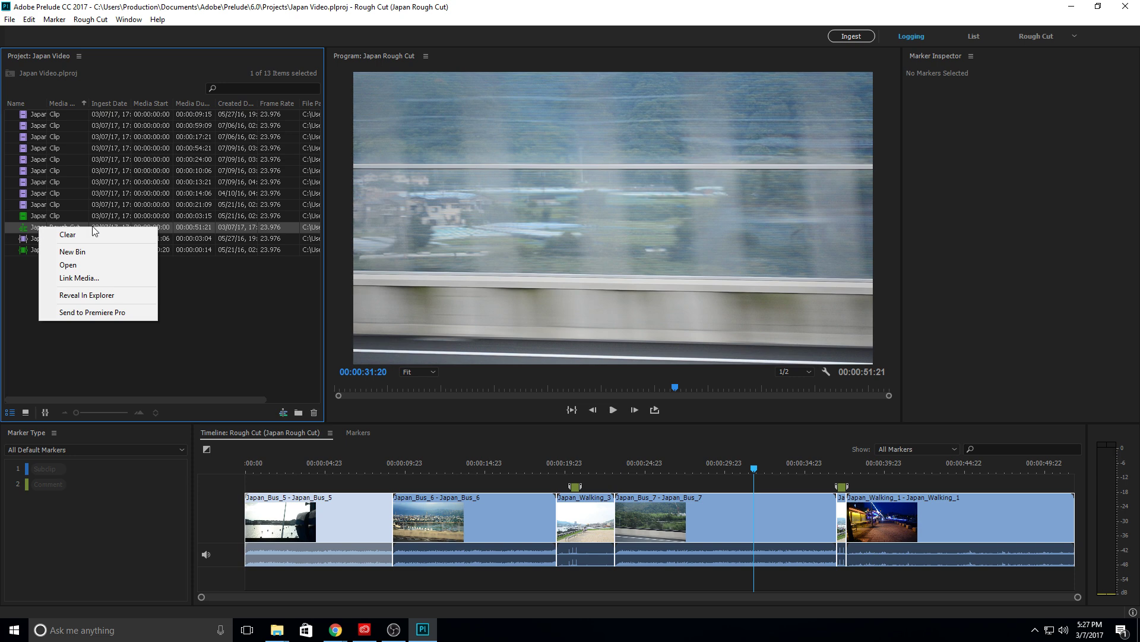
{"action": "left_click", "coordinate": [33, 233]}
{"action": "left_click", "coordinate": [67, 233]}
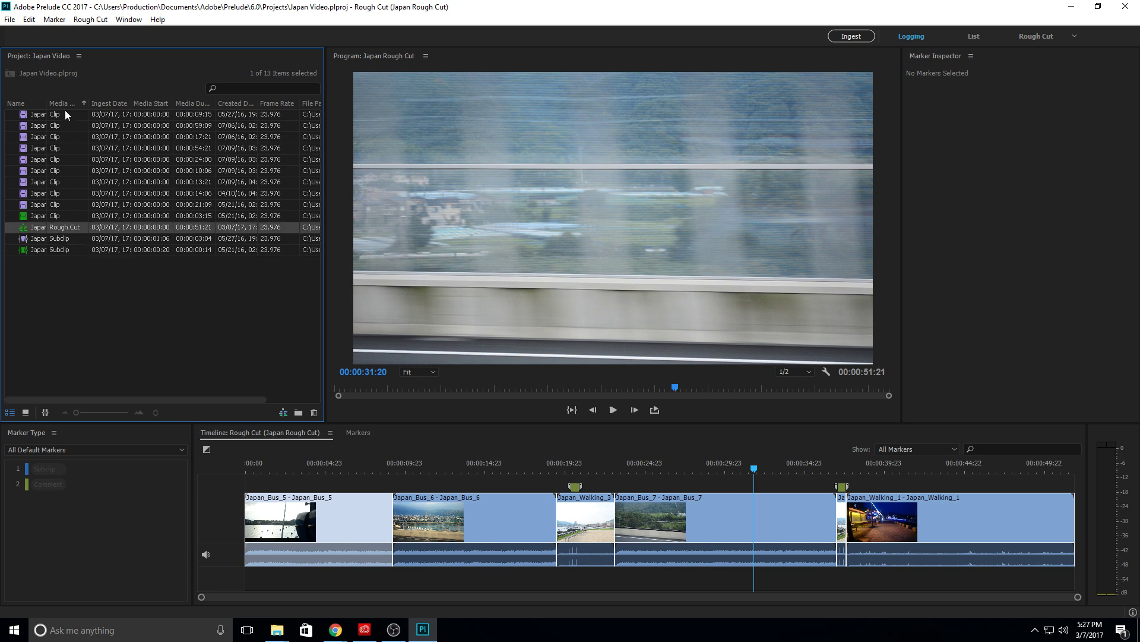
{"action": "right_click", "coordinate": [32, 220]}
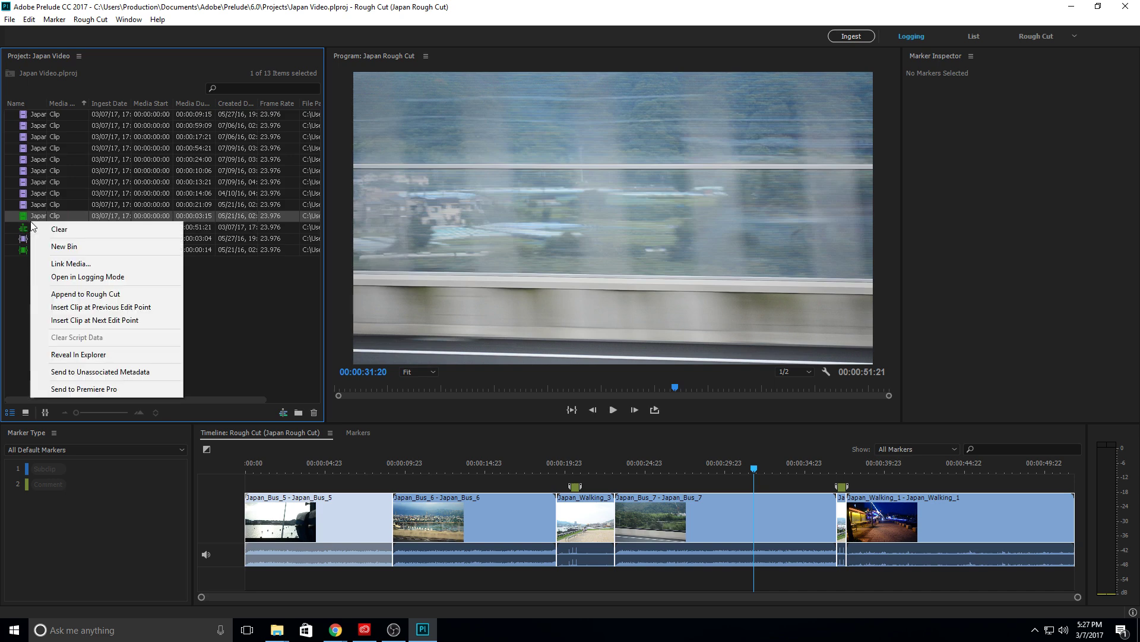
{"action": "right_click", "coordinate": [26, 227]}
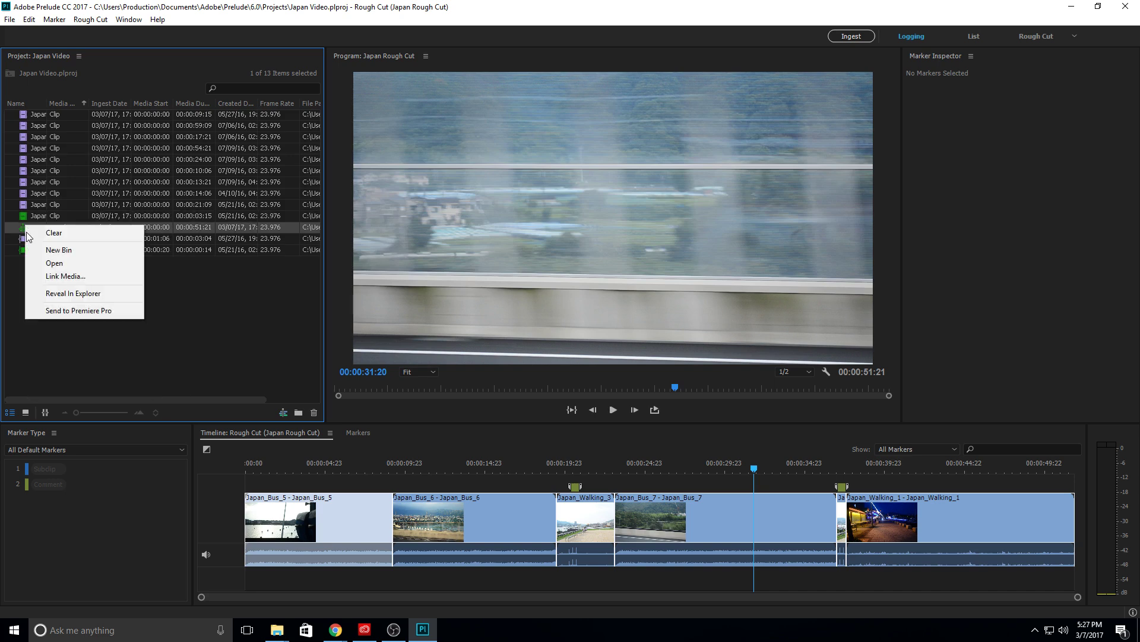
{"action": "left_click", "coordinate": [82, 309]}
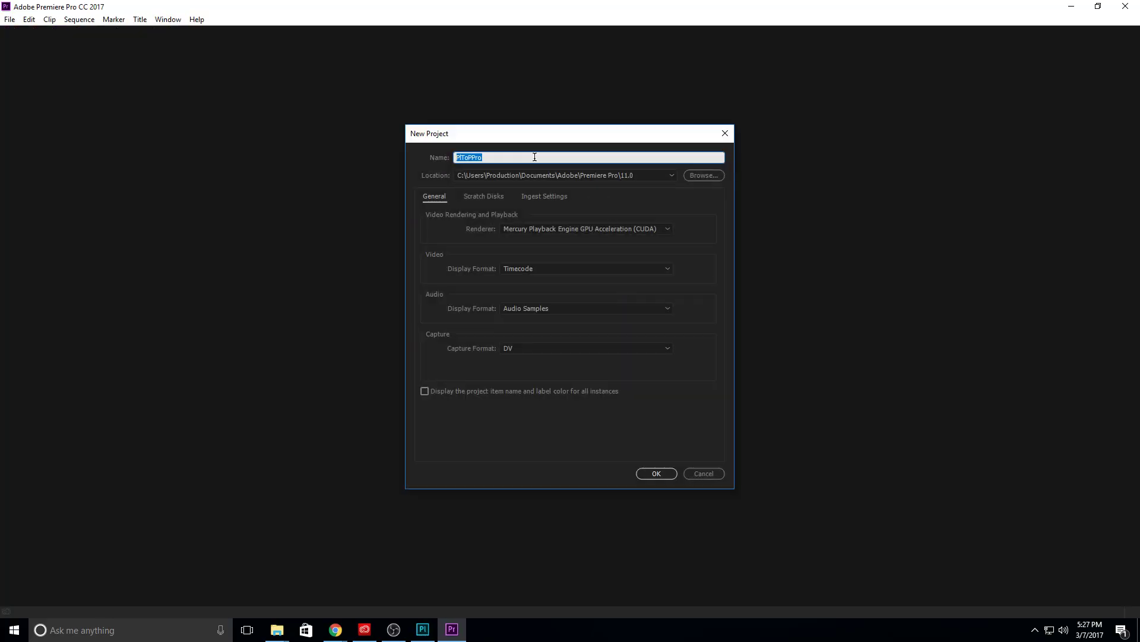
{"action": "type", "text": "Japan_Project"}
{"action": "key", "text": "Return"}
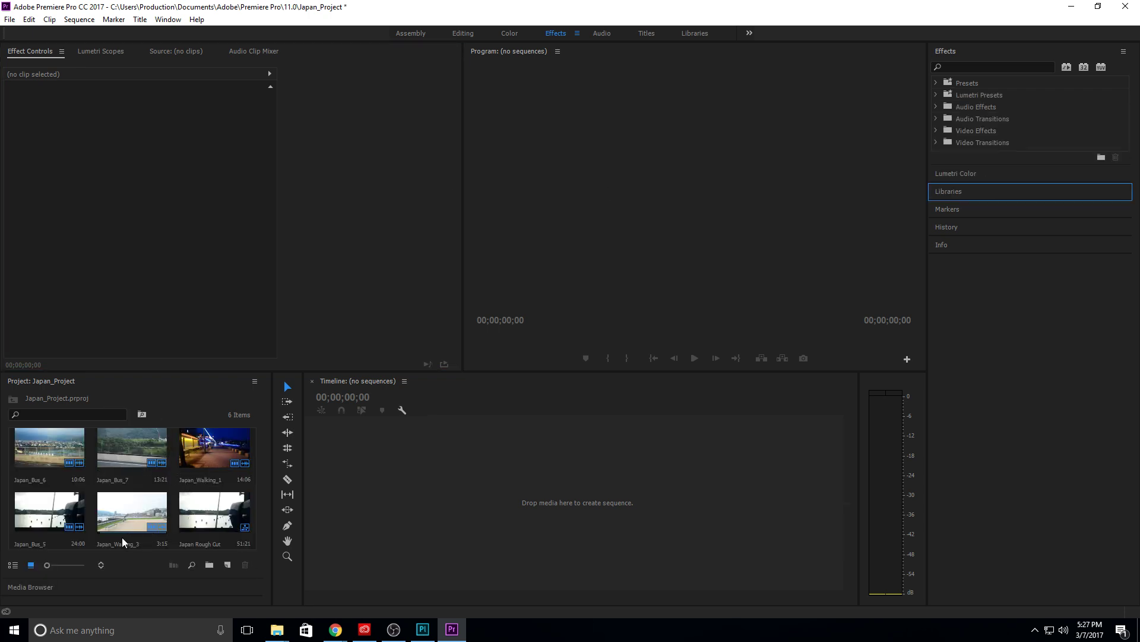
Step: Open the Japan Rough Cut sequence in the Editing workspace and inspect the comment marker on the Japan_Walking_3 clip
{"action": "double_click", "coordinate": [200, 530]}
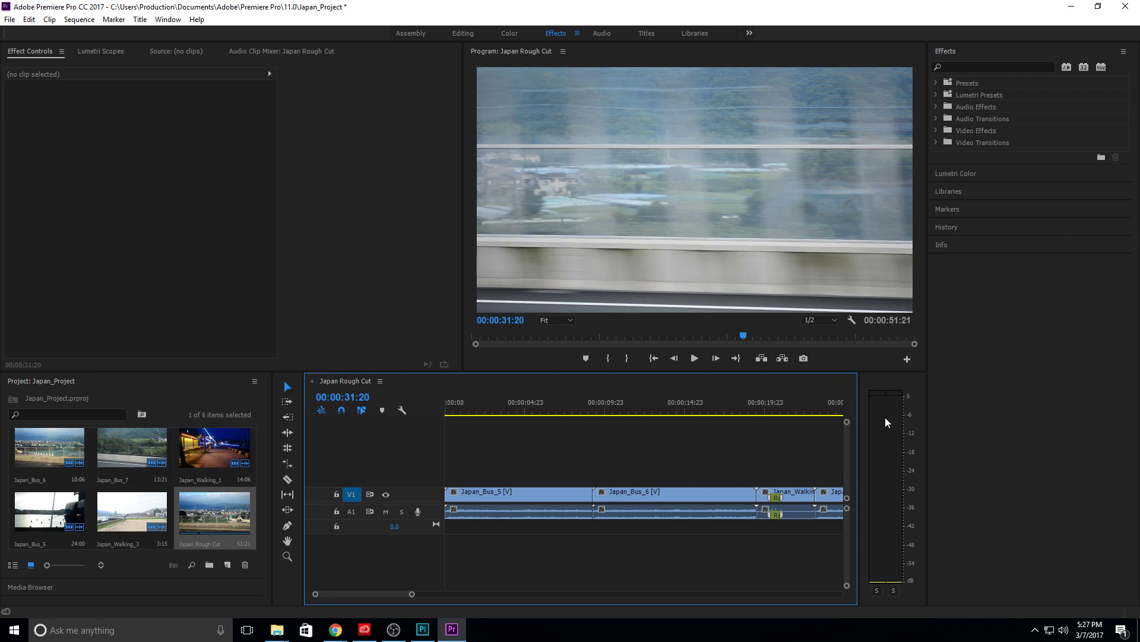
{"action": "left_click", "coordinate": [463, 33]}
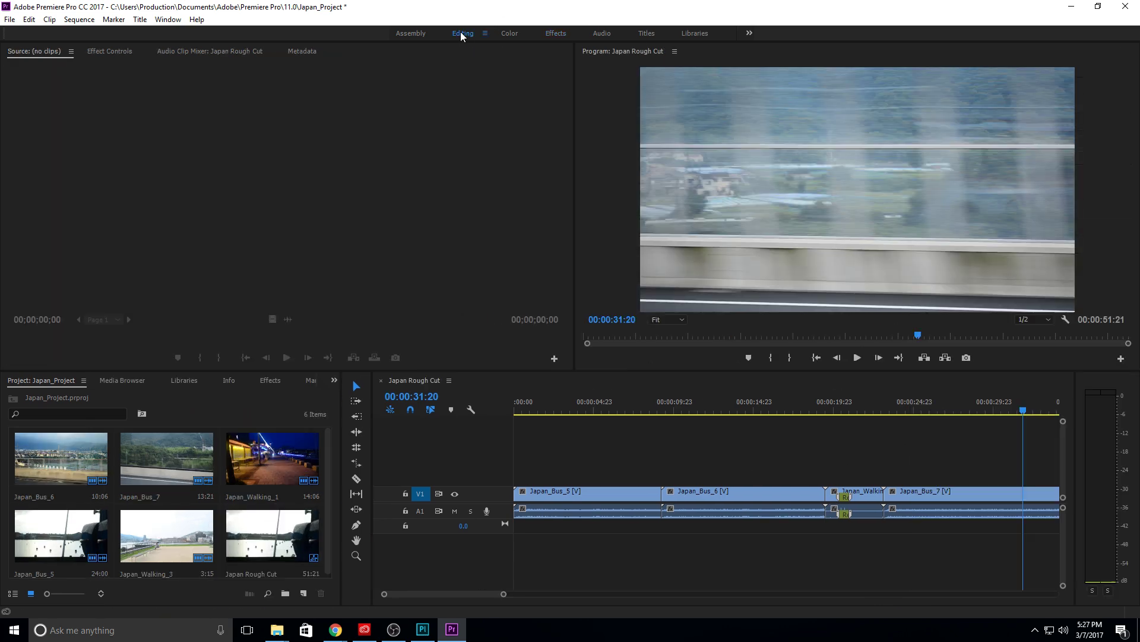
{"action": "left_click_drag", "start_coordinate": [826, 411], "coordinate": [841, 411]}
{"action": "left_click", "coordinate": [845, 497]}
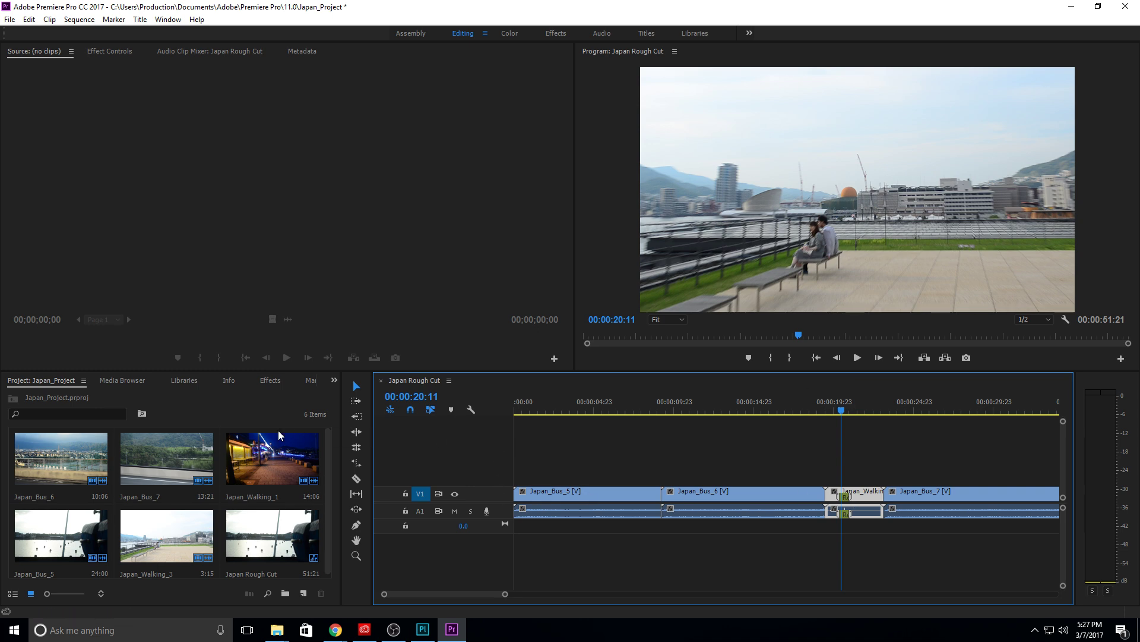
Step: Filter the project items by bus and by walk, and clear the search
{"action": "left_click", "coordinate": [45, 408]}
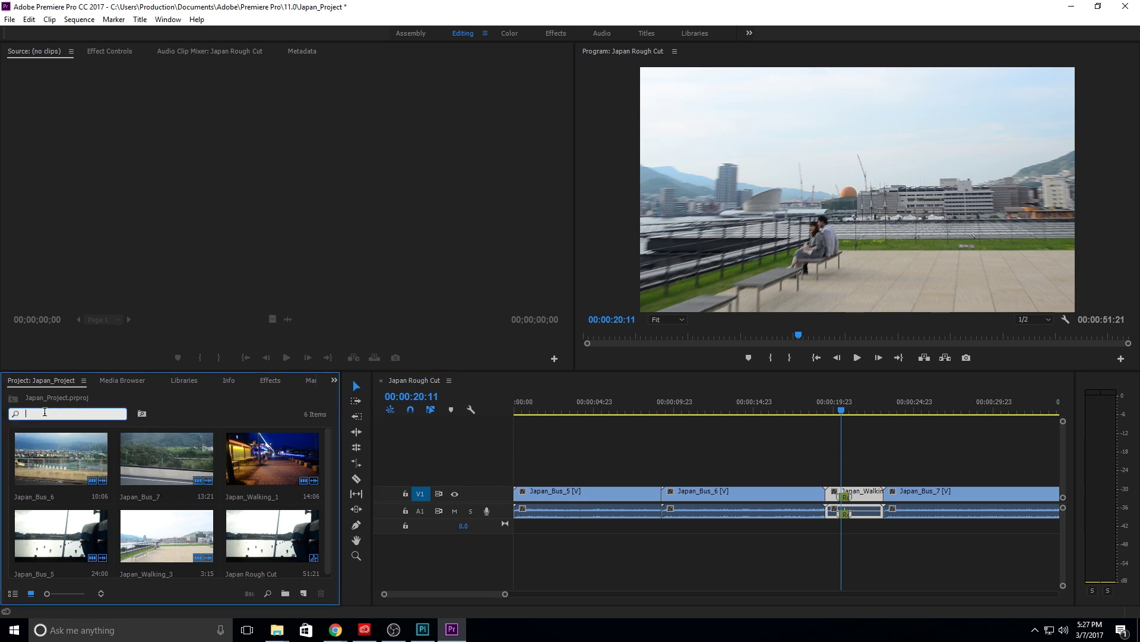
{"action": "type", "text": "bus"}
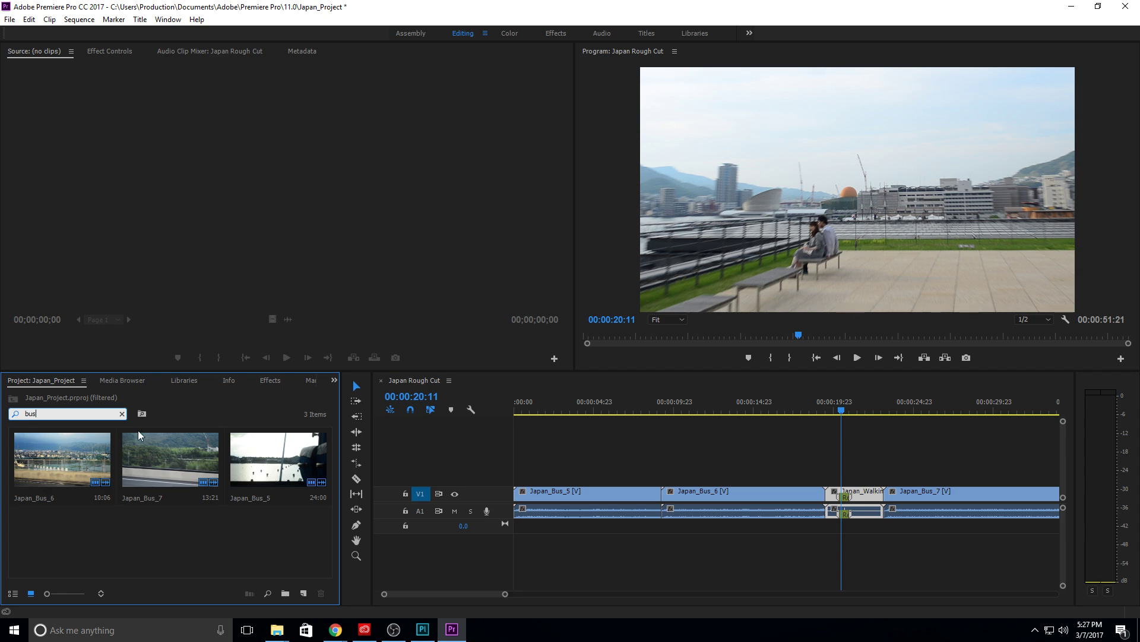
{"action": "left_click_drag", "start_coordinate": [39, 413], "coordinate": [2, 416]}
{"action": "type", "text": "walk"}
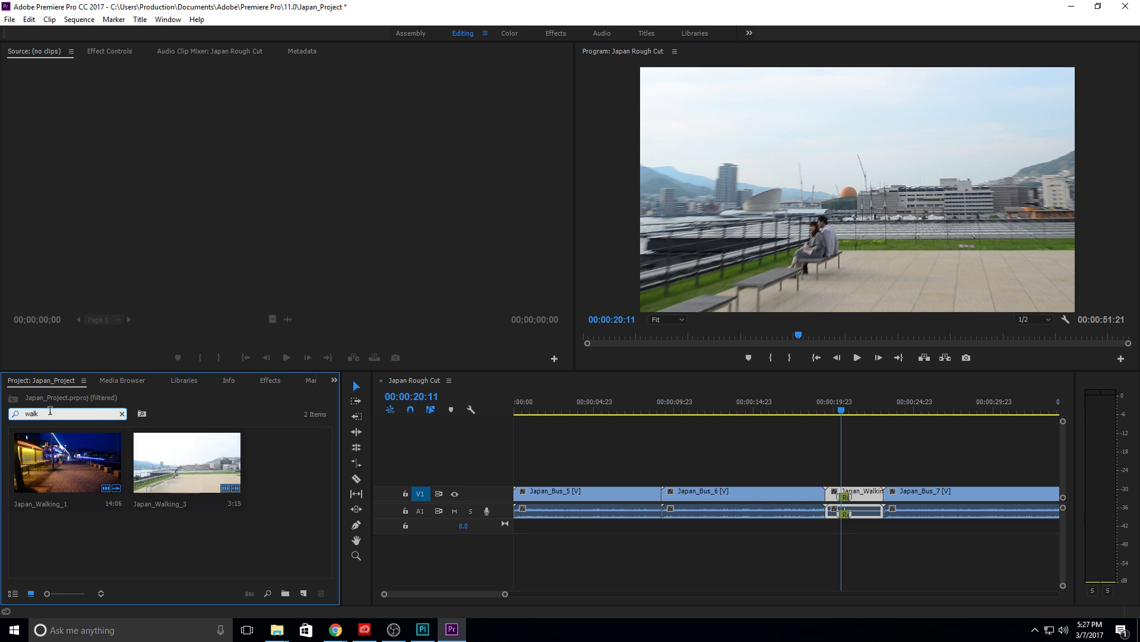
{"action": "key", "text": "BackSpace"}
{"action": "key", "text": "BackSpace"}
{"action": "key", "text": "BackSpace"}
{"action": "key", "text": "BackSpace"}
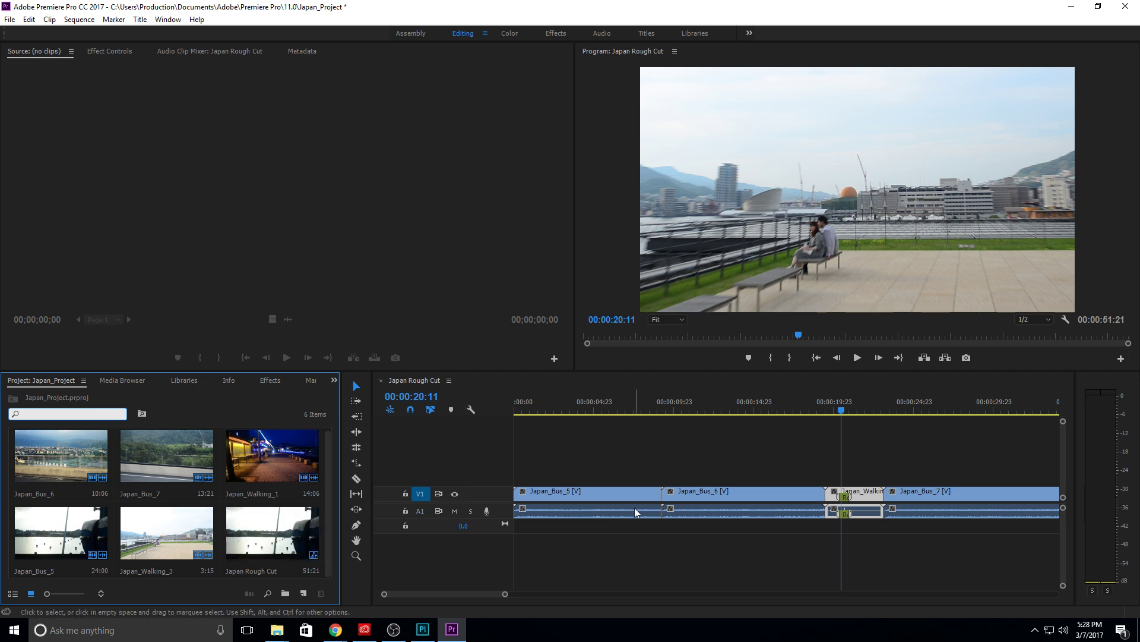
Step: Switch to Prelude, check the contents of the desktop's Japan Project folder, and return to the maximized Prelude window
{"action": "left_click", "coordinate": [423, 629]}
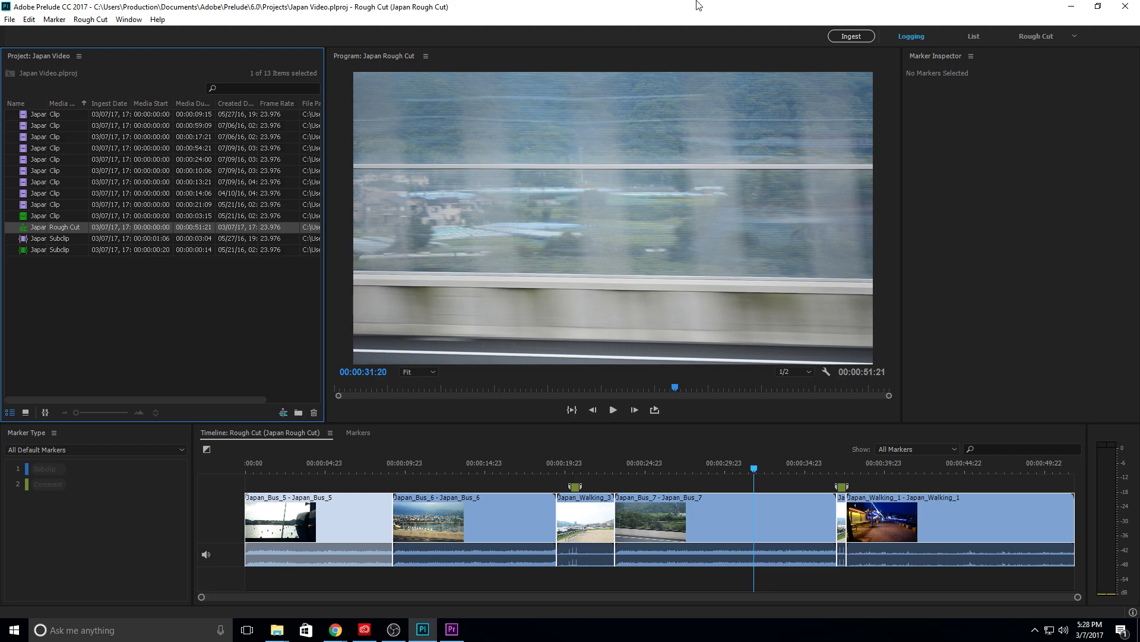
{"action": "left_click_drag", "start_coordinate": [698, 6], "coordinate": [693, 163]}
{"action": "key", "text": "super+d"}
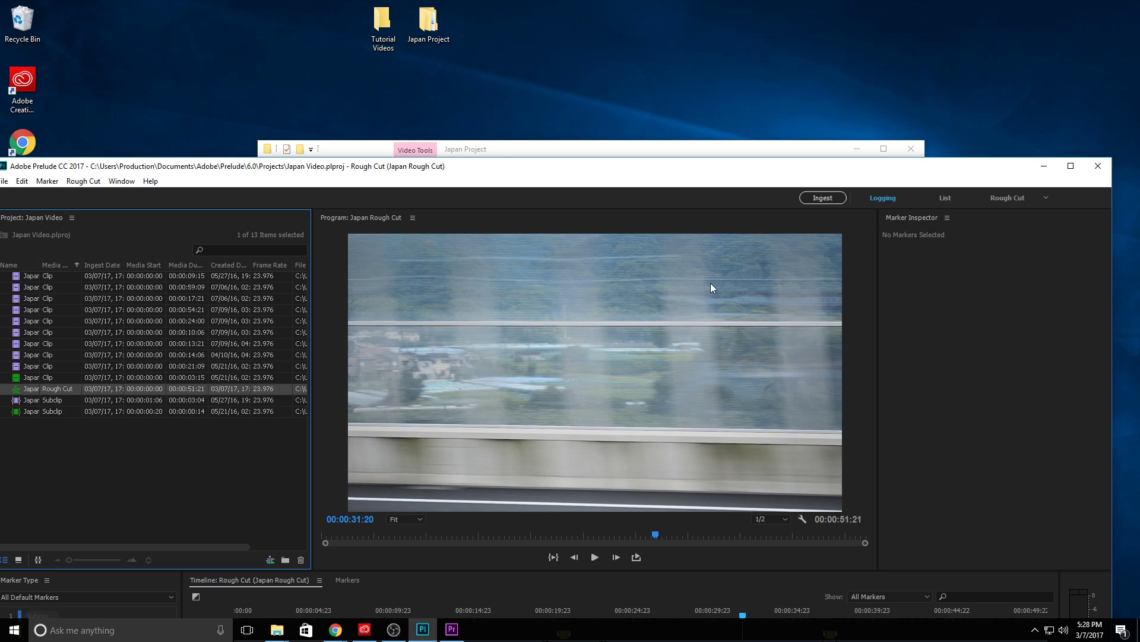
{"action": "double_click", "coordinate": [428, 22]}
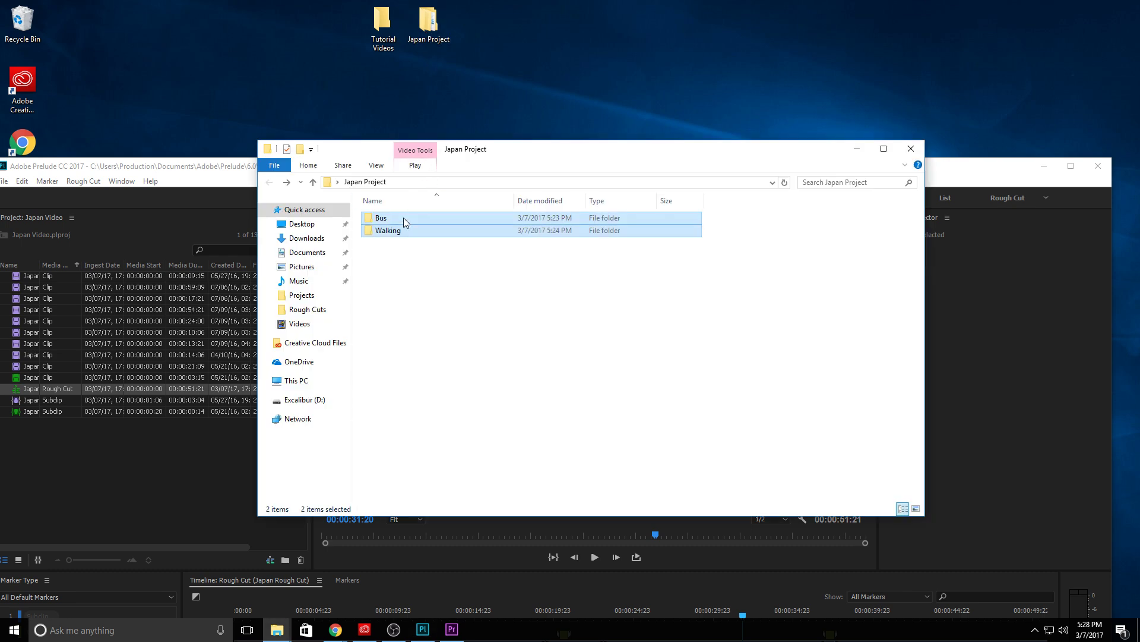
{"action": "left_click", "coordinate": [857, 149]}
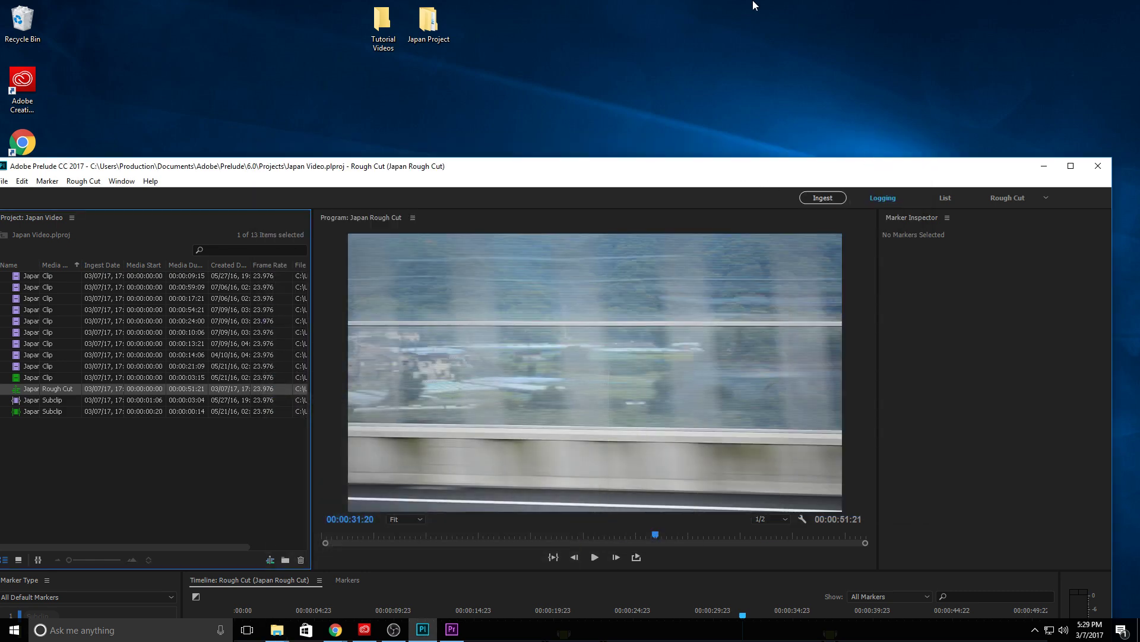
{"action": "double_click", "coordinate": [588, 171]}
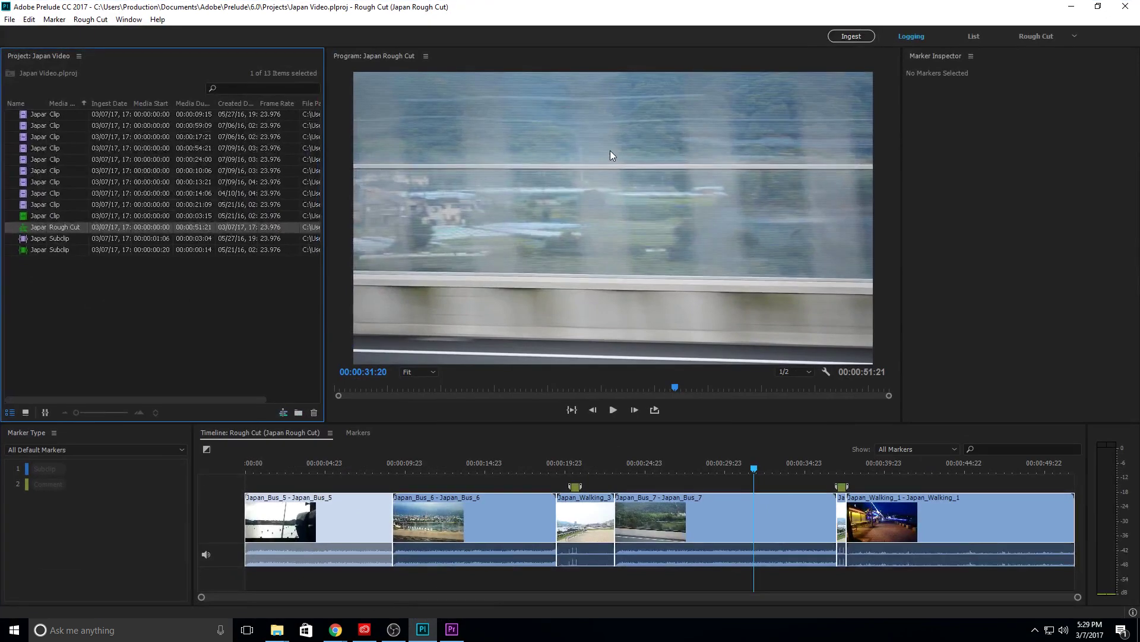